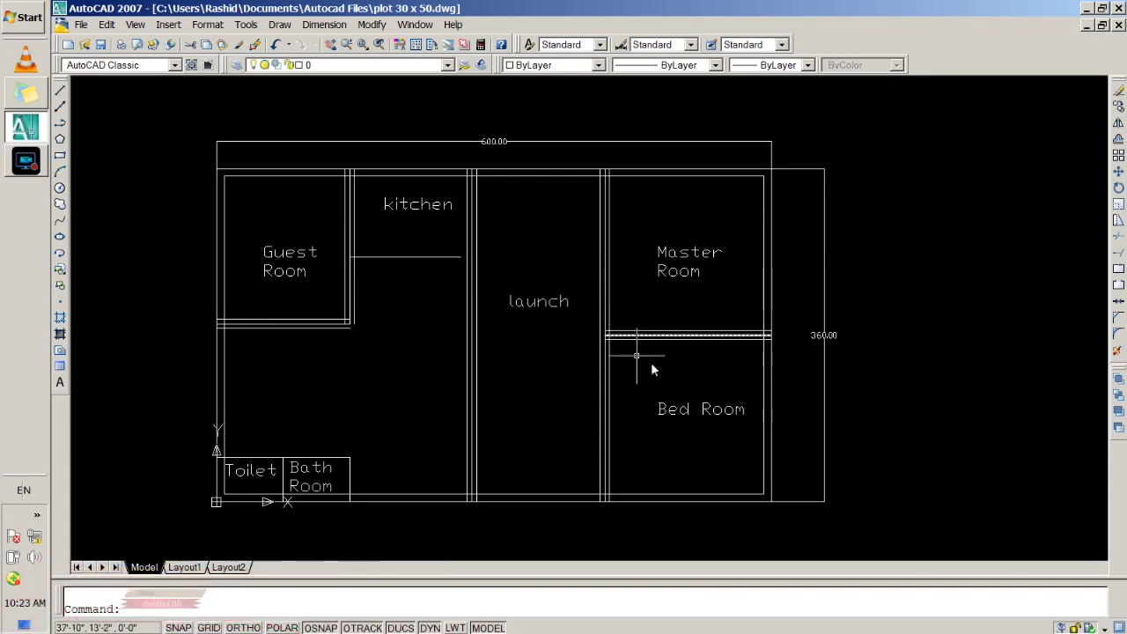
# Recentre the floor plan in view and select the wall beside the launch opening
pyautogui.scroll(5, 614, 443)
pyautogui.scroll(-8, 584, 352)
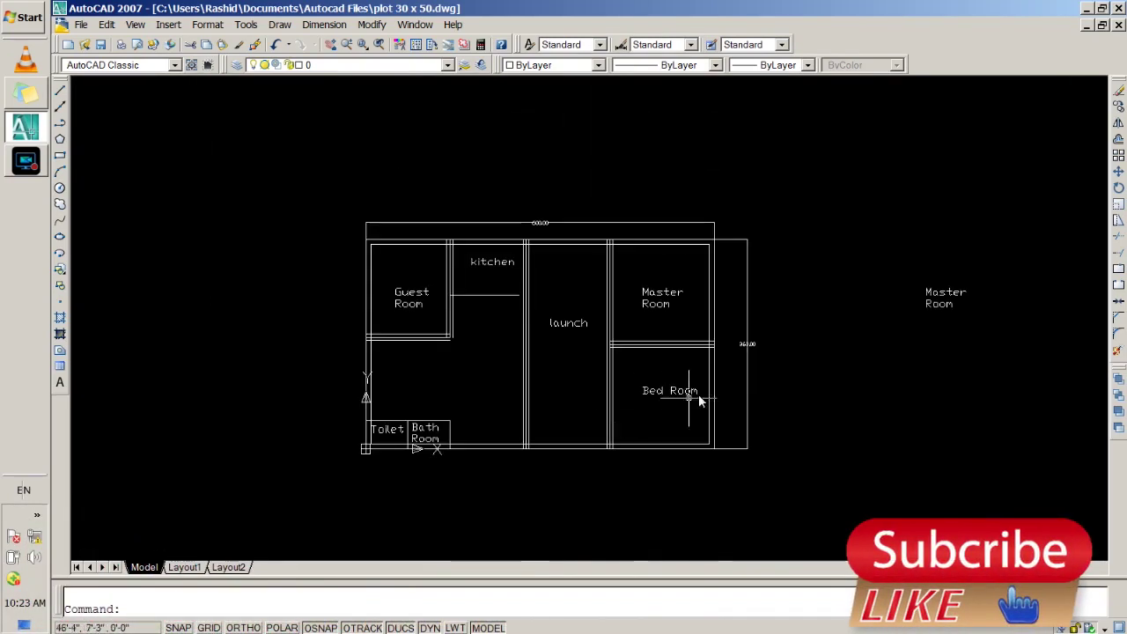
pyautogui.scroll(2, 609, 279)
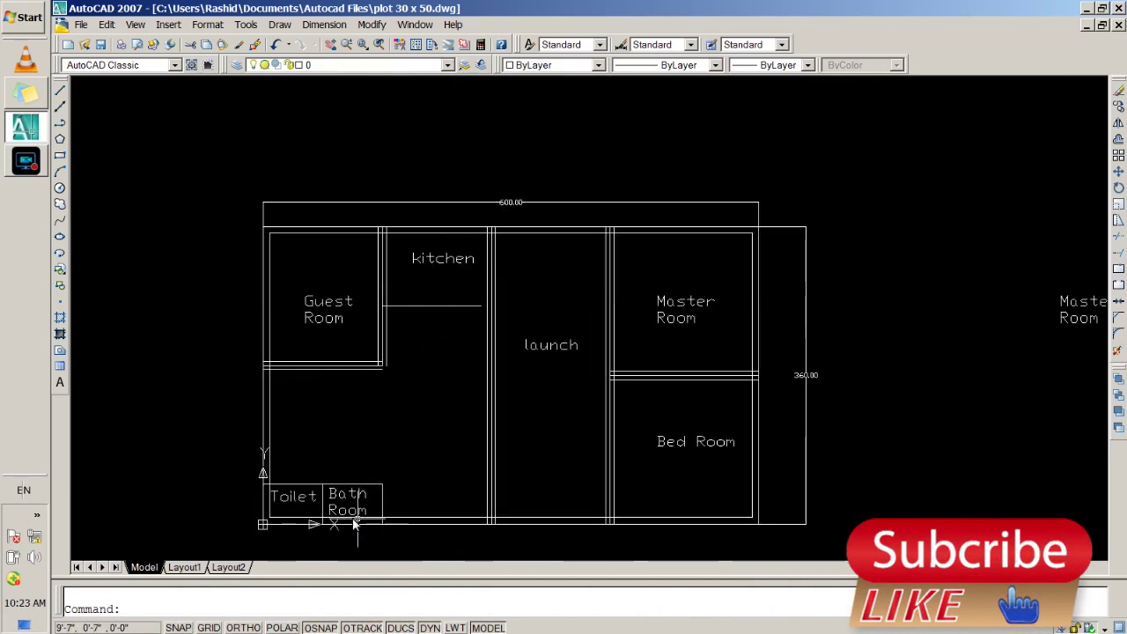
pyautogui.moveTo(397, 440); pyautogui.dragTo(400, 370, button='middle')
pyautogui.scroll(2, 367, 353)
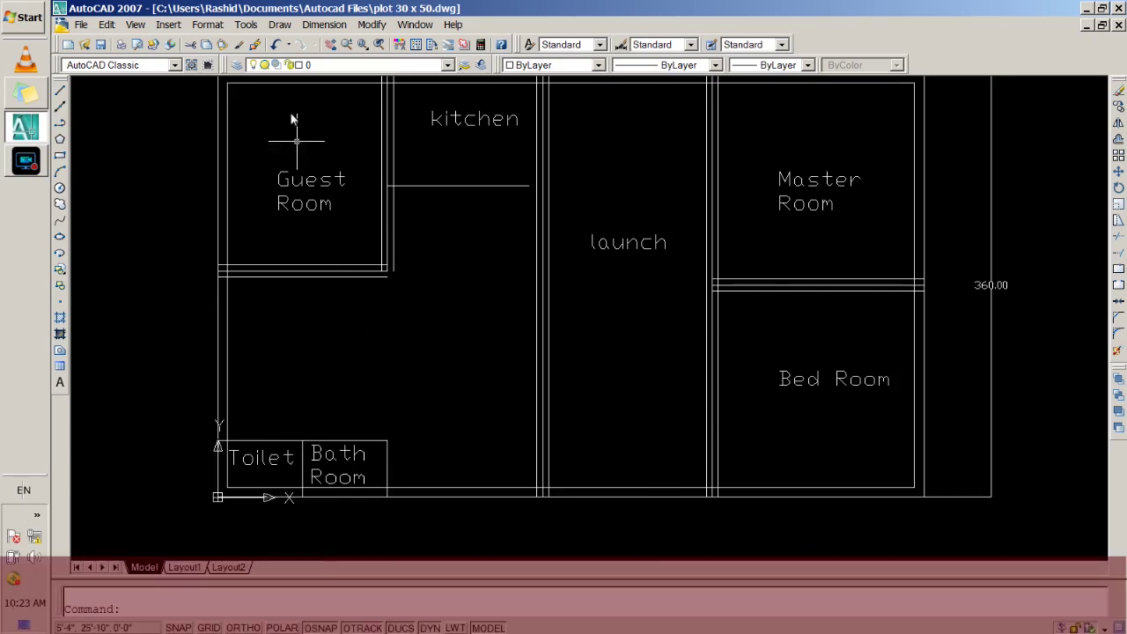
pyautogui.scroll(2, 314, 209)
pyautogui.scroll(-4, 453, 256)
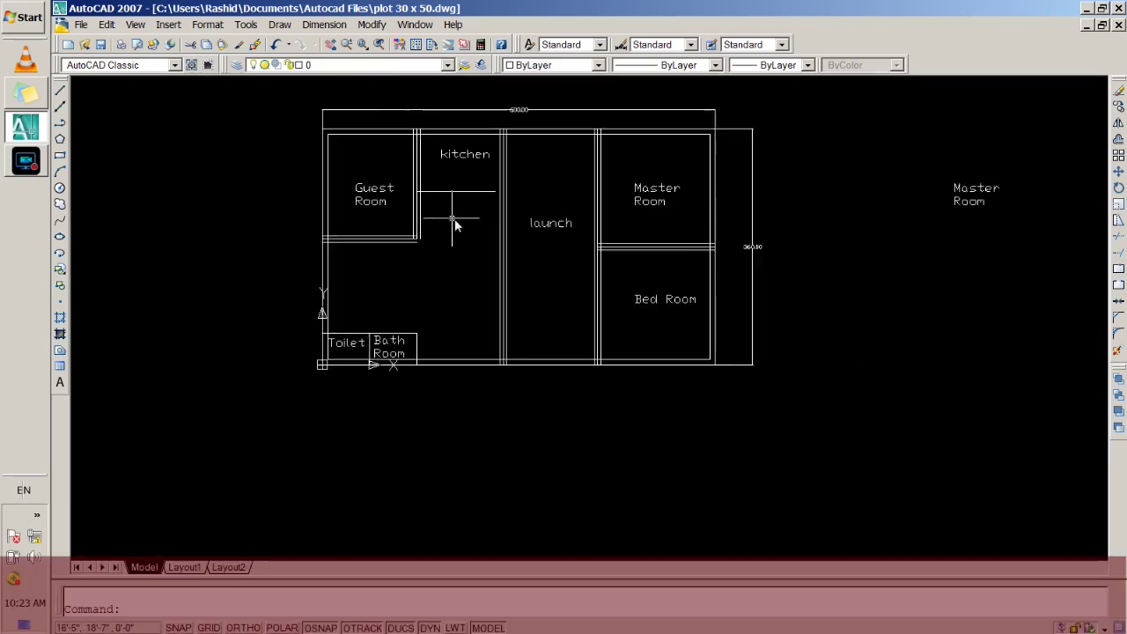
pyautogui.moveTo(453, 226); pyautogui.dragTo(402, 323, button='middle')
pyautogui.scroll(6, 370, 277)
pyautogui.scroll(-6, 435, 342)
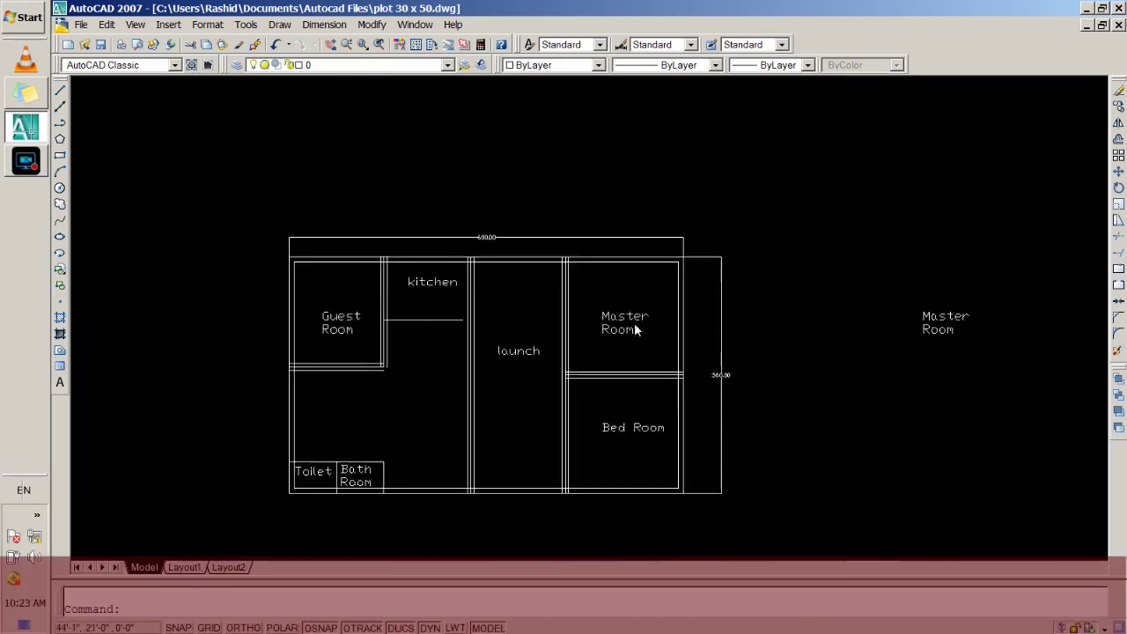
pyautogui.moveTo(634, 322); pyautogui.dragTo(608, 253, button='middle')
pyautogui.click(470, 312)
pyautogui.click(456, 304)
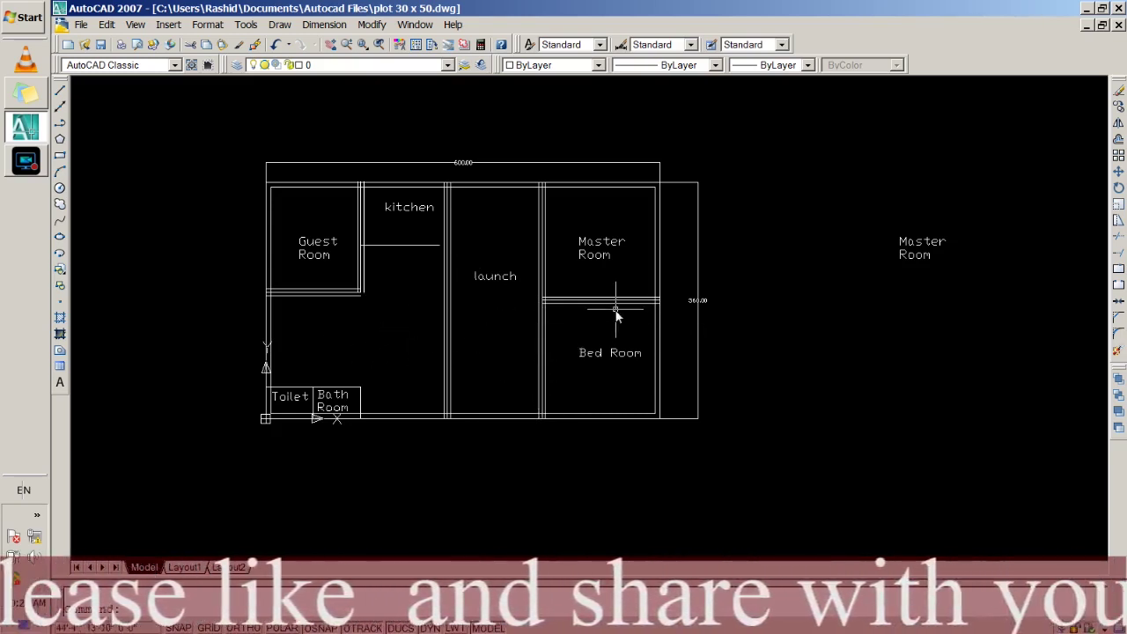
pyautogui.scroll(2, 611, 306)
pyautogui.scroll(3, 499, 267)
pyautogui.scroll(-1, 518, 298)
pyautogui.scroll(-2, 518, 298)
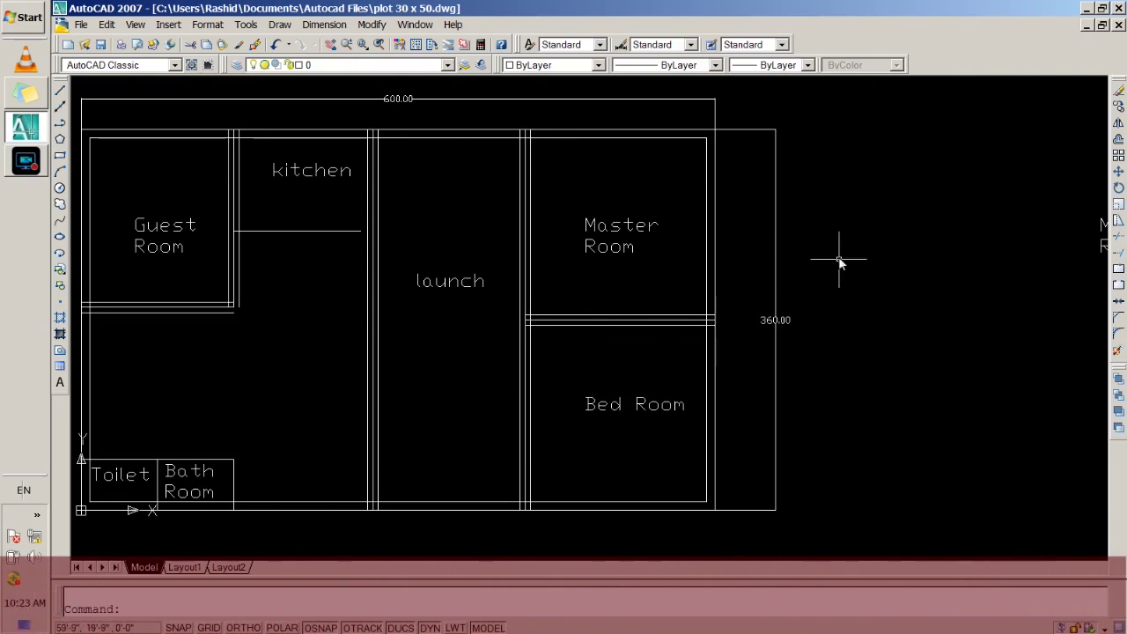
# With Ortho on, draw a 4-foot vertical and a 4-foot horizontal line right of the plan
pyautogui.click(60, 89)
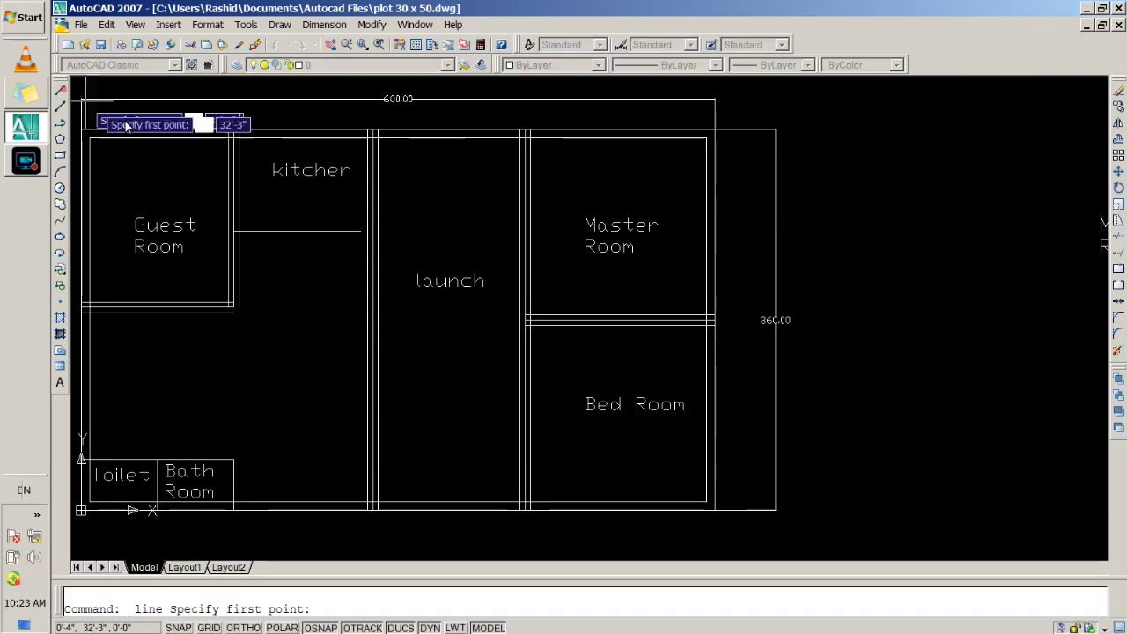
pyautogui.click(841, 165)
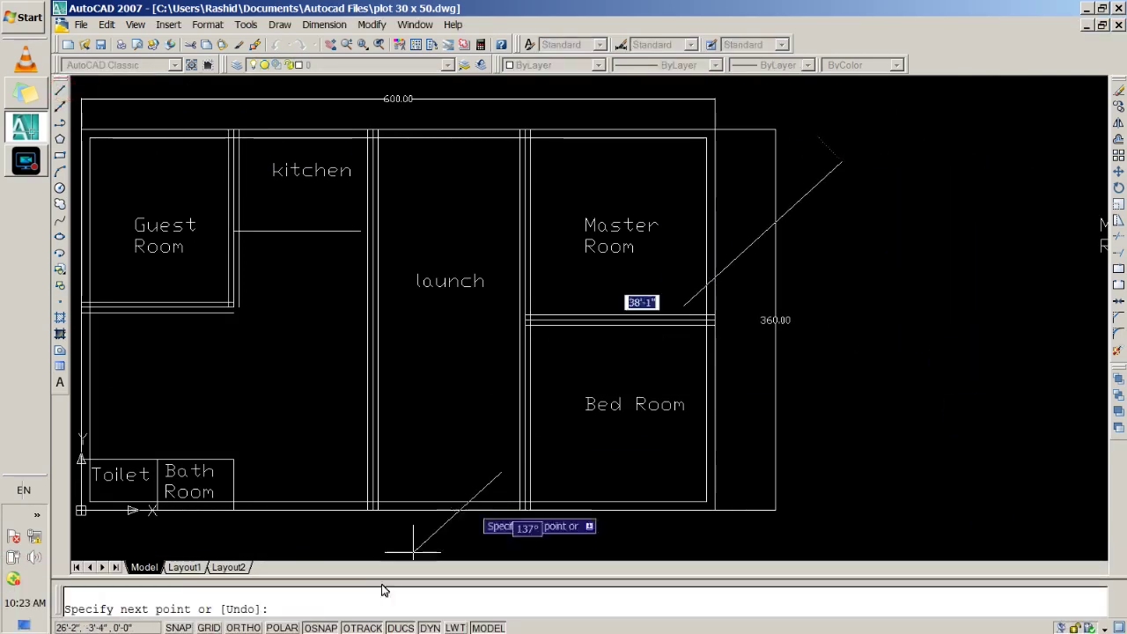
pyautogui.press('F8')
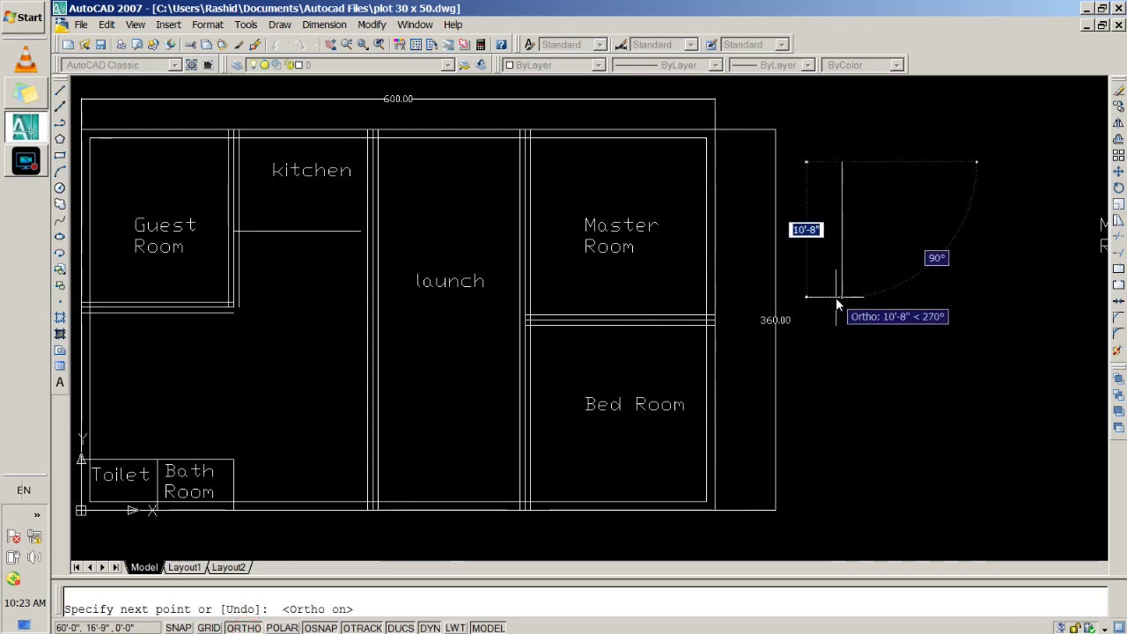
pyautogui.write('4')
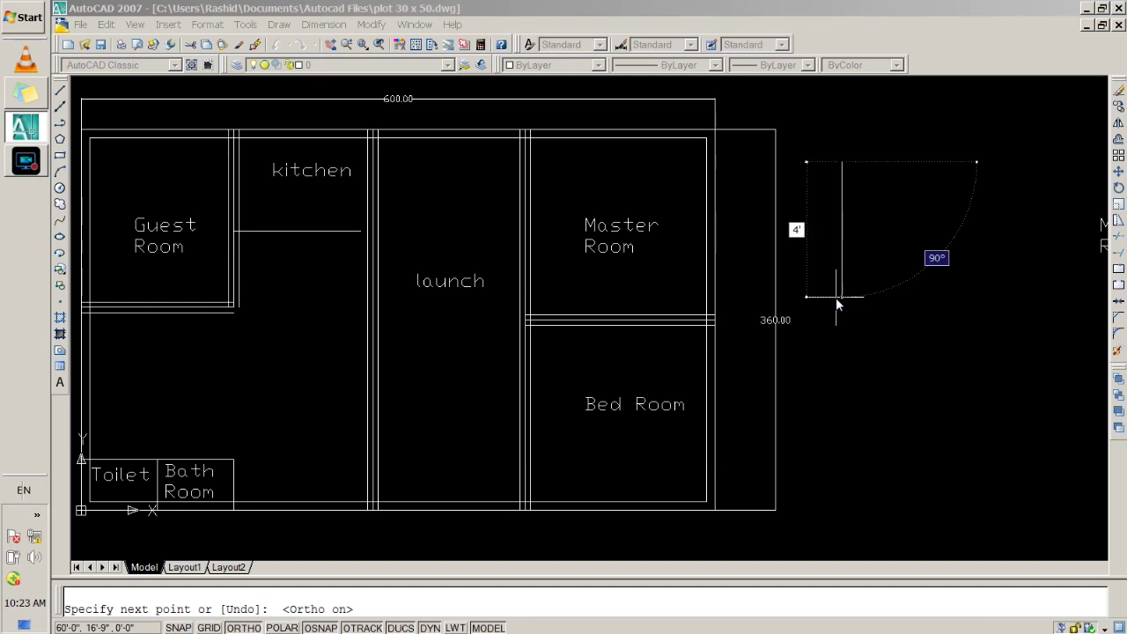
pyautogui.press('Return')
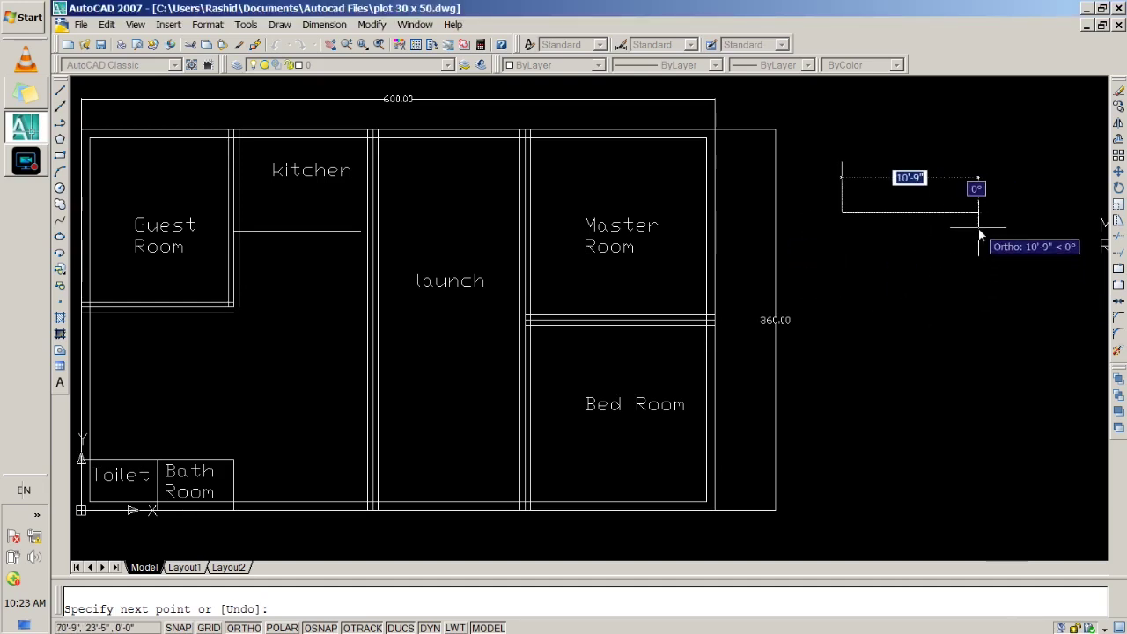
pyautogui.write('4')
pyautogui.press('Return')
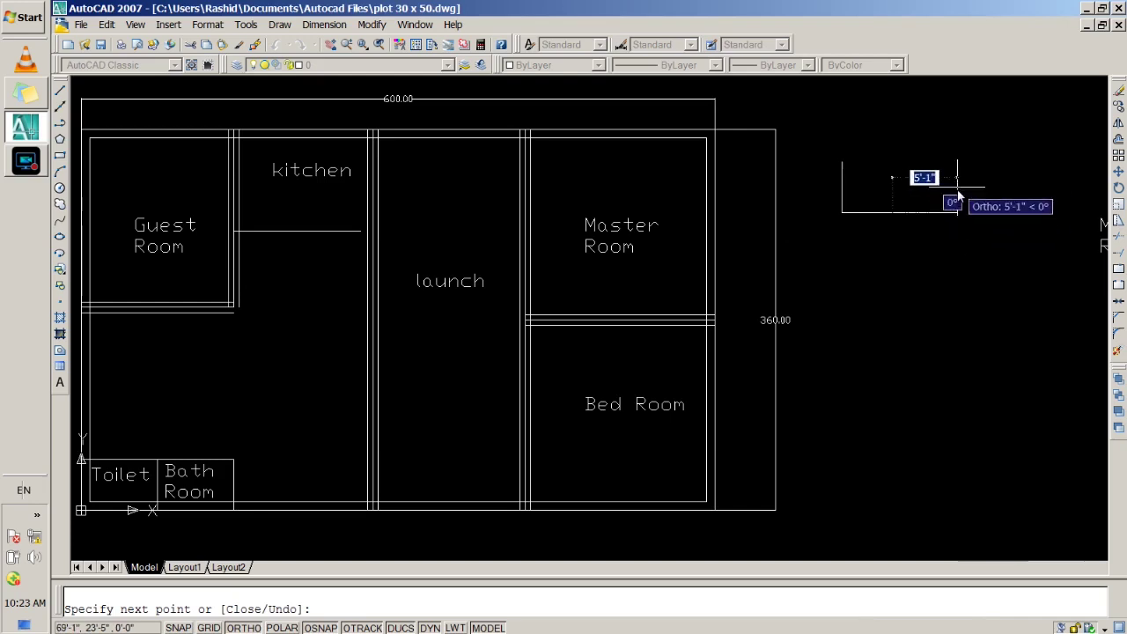
pyautogui.scroll(8, 953, 193)
pyautogui.scroll(2, 951, 211)
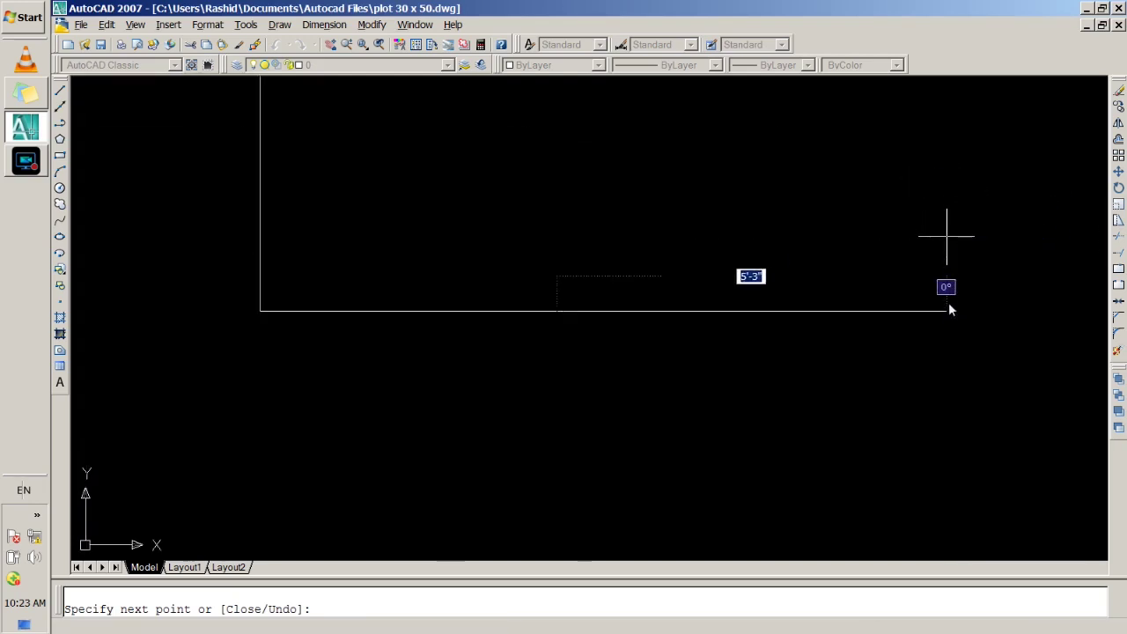
pyautogui.press('Return')
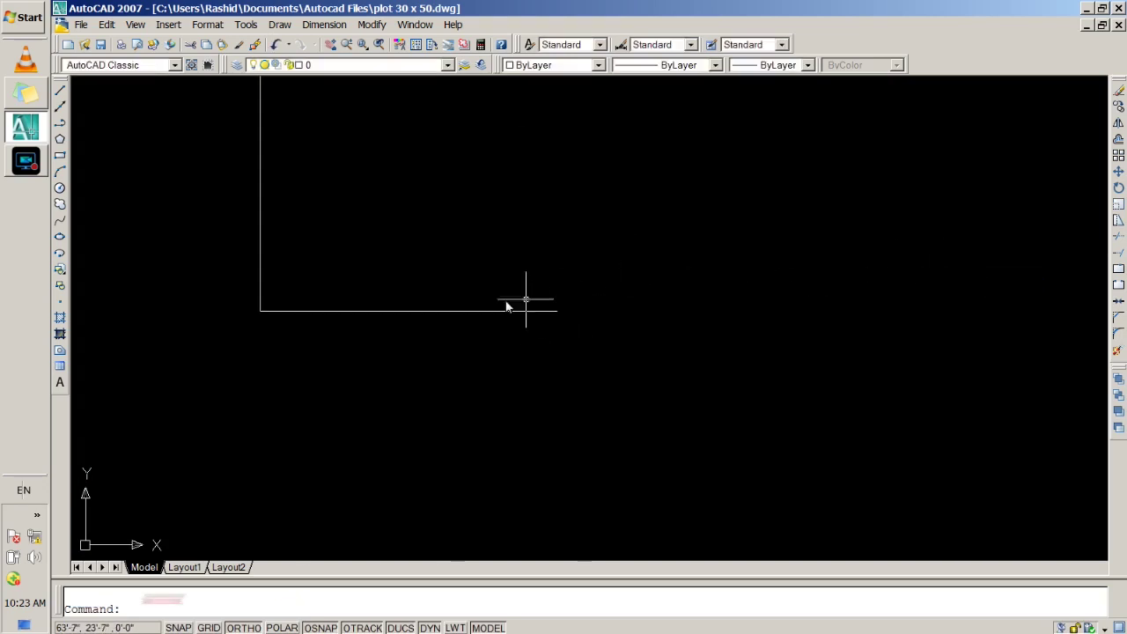
pyautogui.scroll(-6, 295, 216)
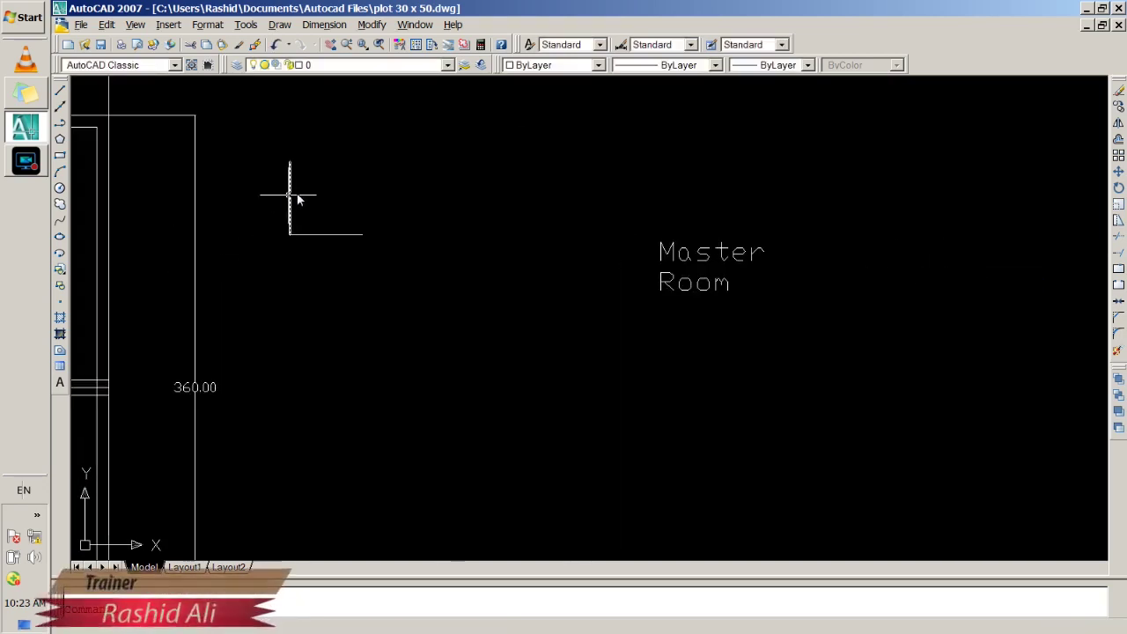
# From the L's end, draw a parallel outline 2 up, 3 across, and back to the L's top
pyautogui.click(60, 90)
pyautogui.scroll(2, 324, 222)
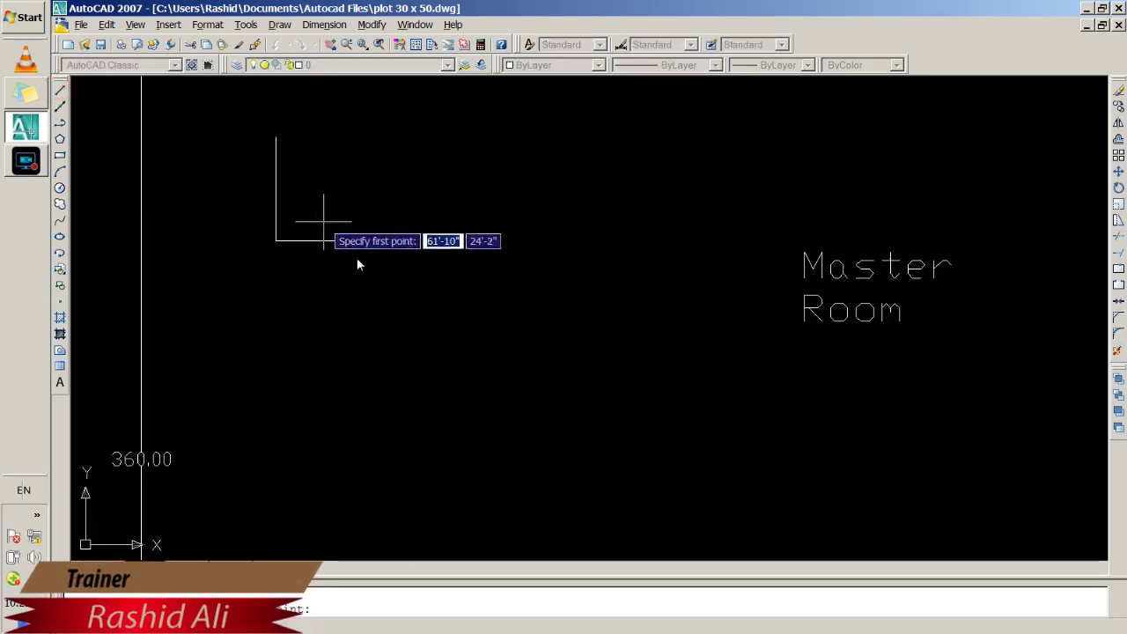
pyautogui.click(378, 240)
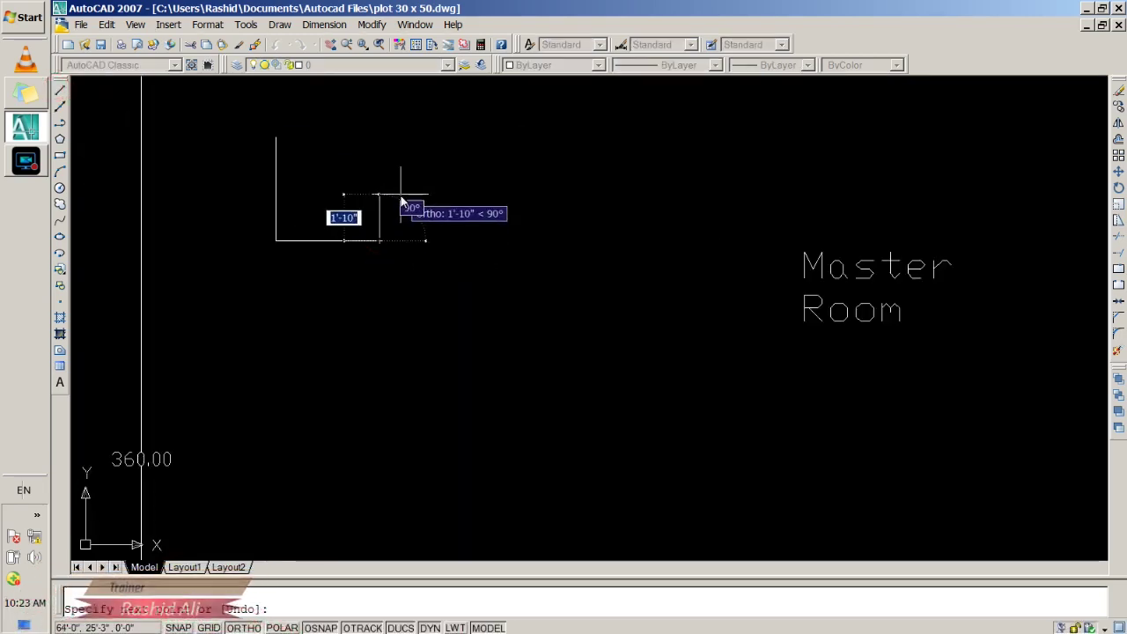
pyautogui.write('2')
pyautogui.press('Return')
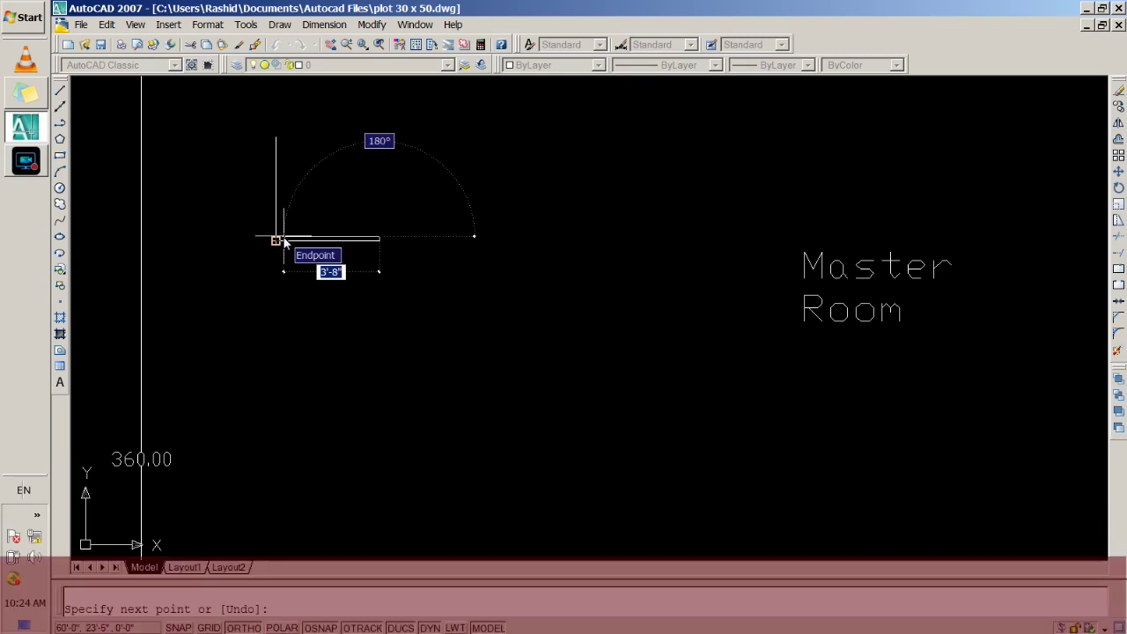
pyautogui.write('3')
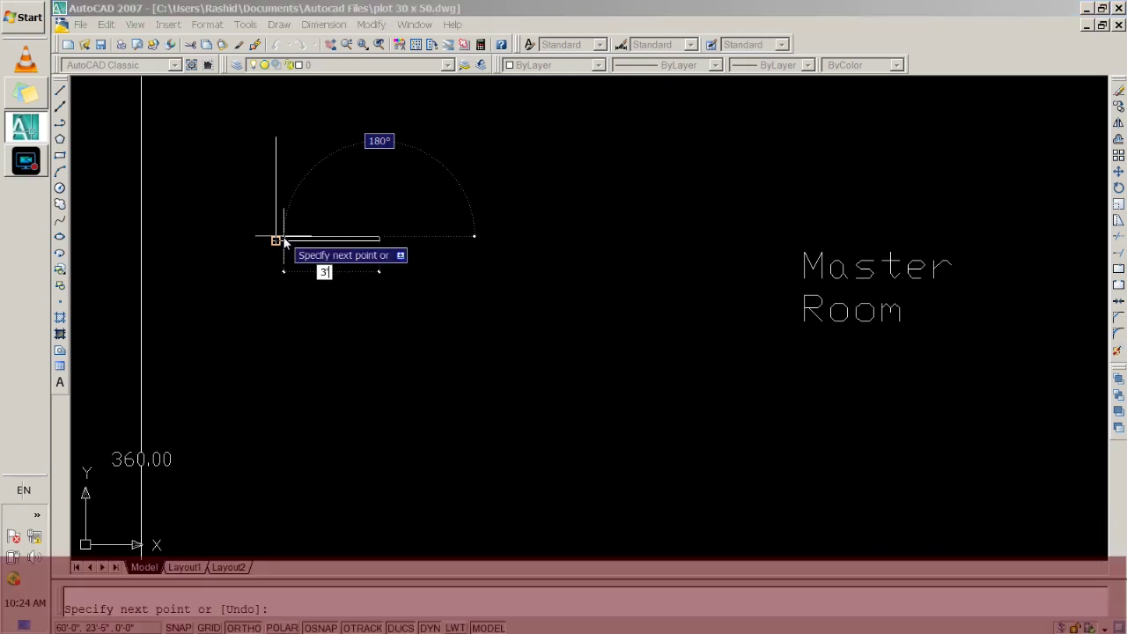
pyautogui.press('Return')
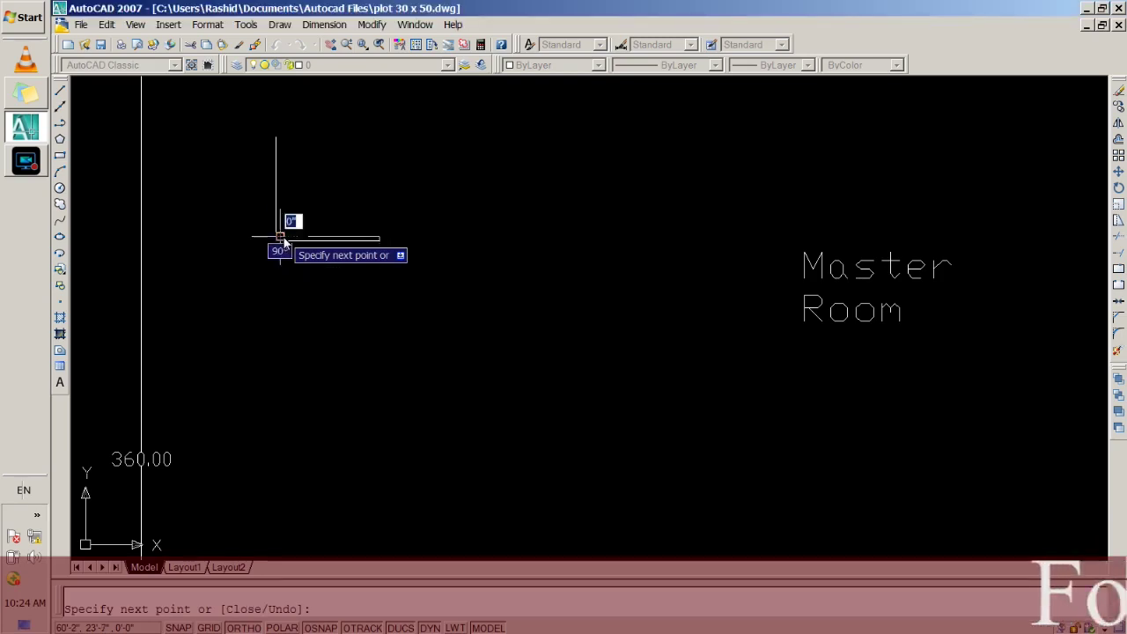
pyautogui.click(282, 141)
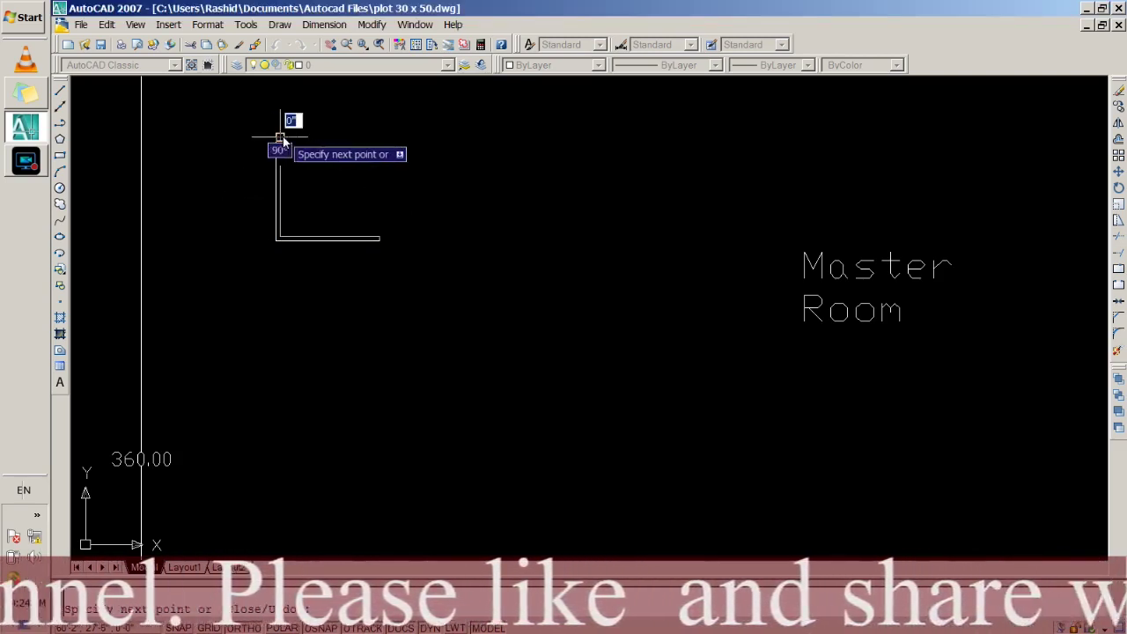
pyautogui.scroll(2, 277, 141)
pyautogui.scroll(5, 276, 141)
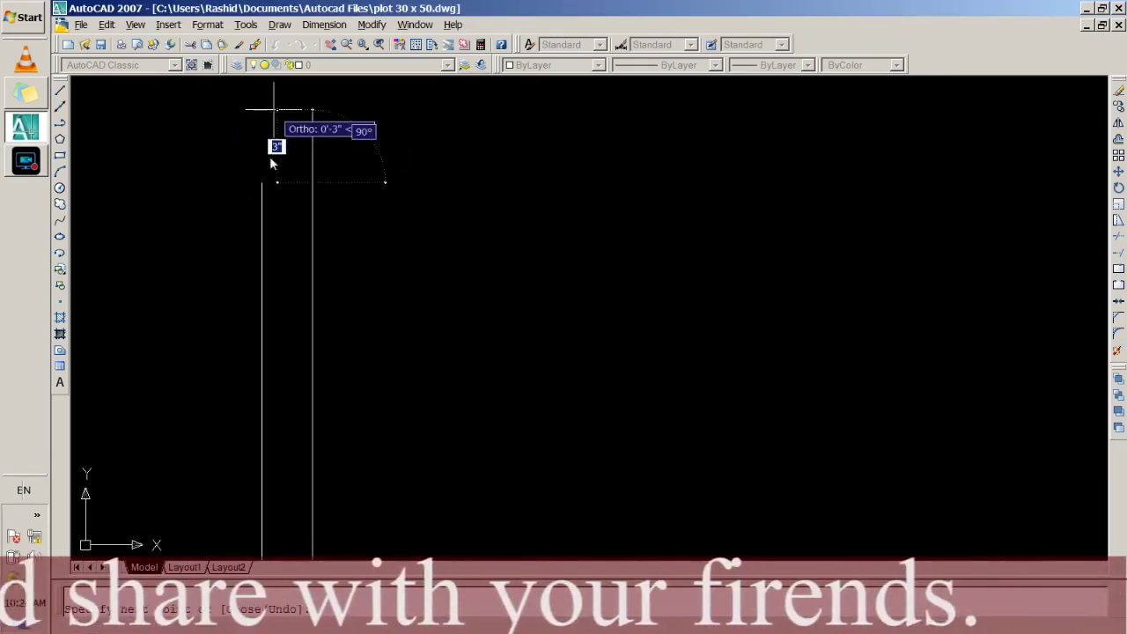
pyautogui.hotkey('alt', '-')
pyautogui.press('Escape')
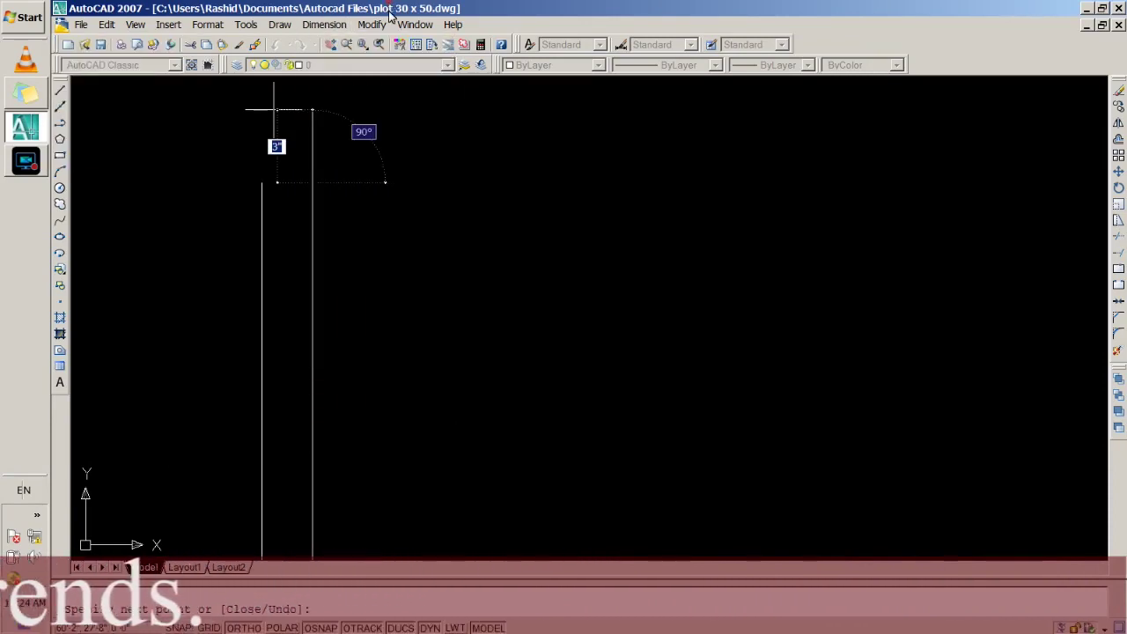
pyautogui.press('Escape')
# Close the top of the double-line arm with a line between the two parallel lines
pyautogui.click(60, 90)
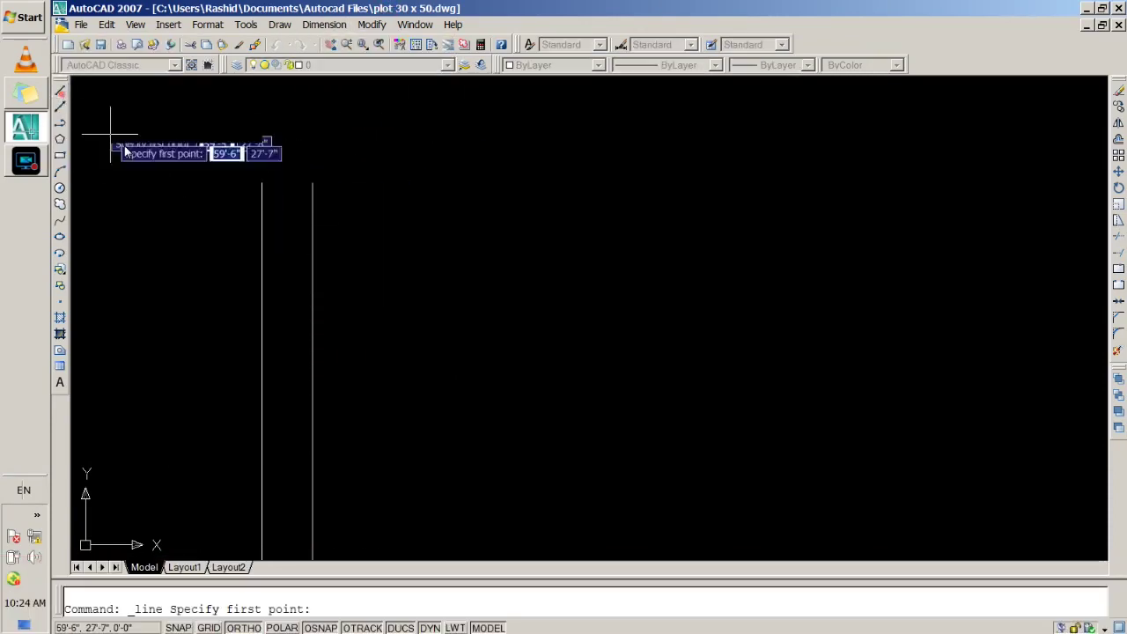
pyautogui.click(261, 182)
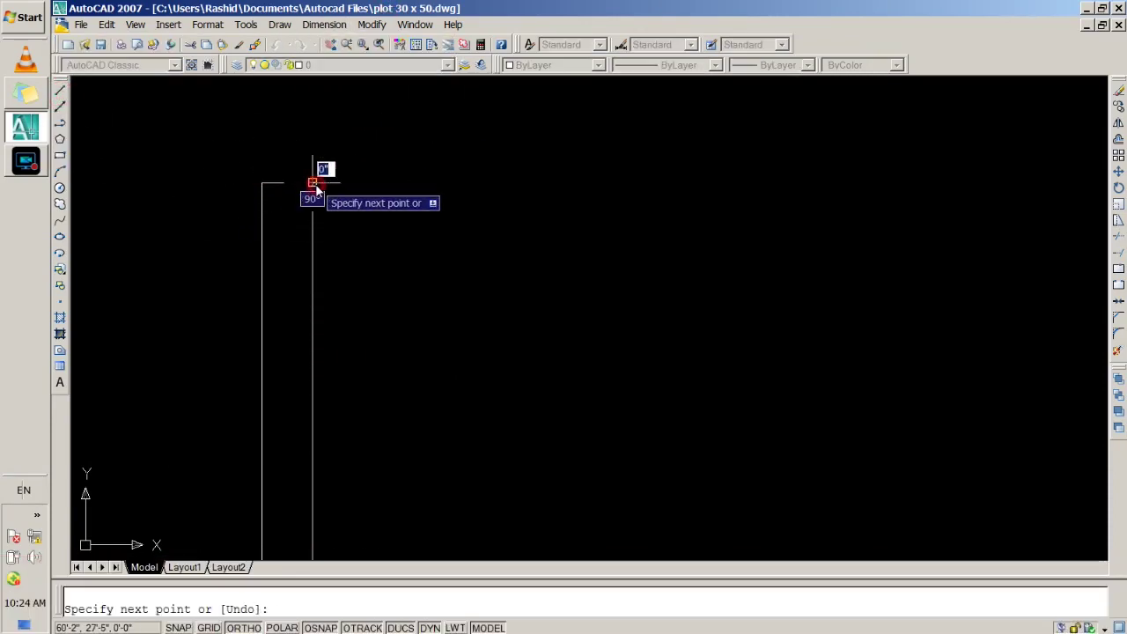
pyautogui.click(314, 183)
pyautogui.press('Return')
pyautogui.scroll(-5, 336, 230)
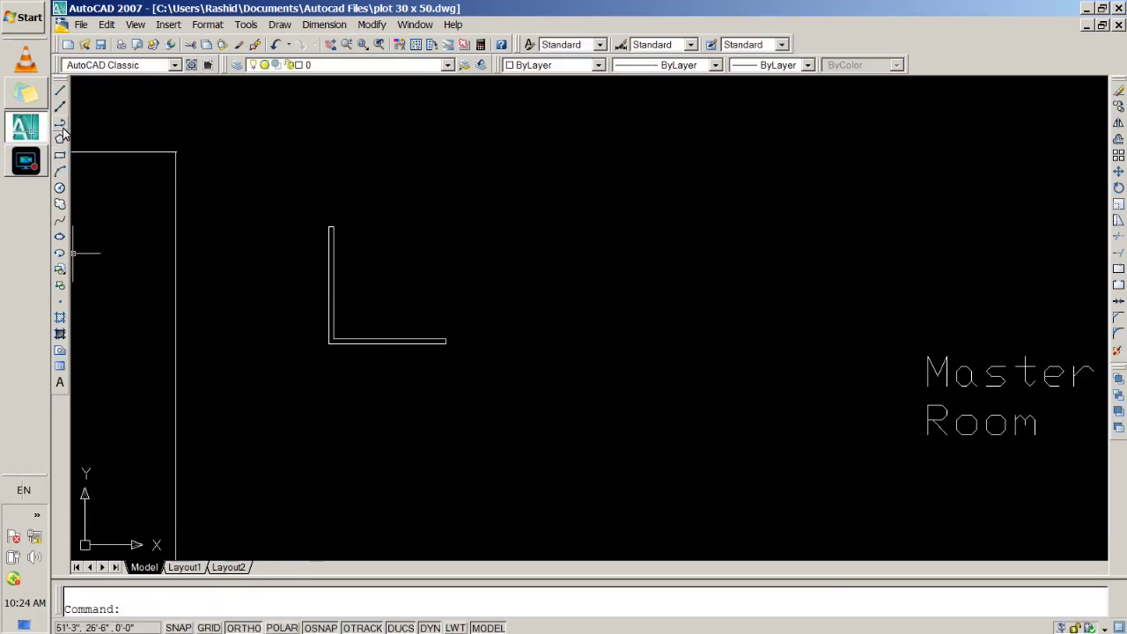
# Draw a 24-inch-radius circle centred on the L's corner
pyautogui.click(59, 190)
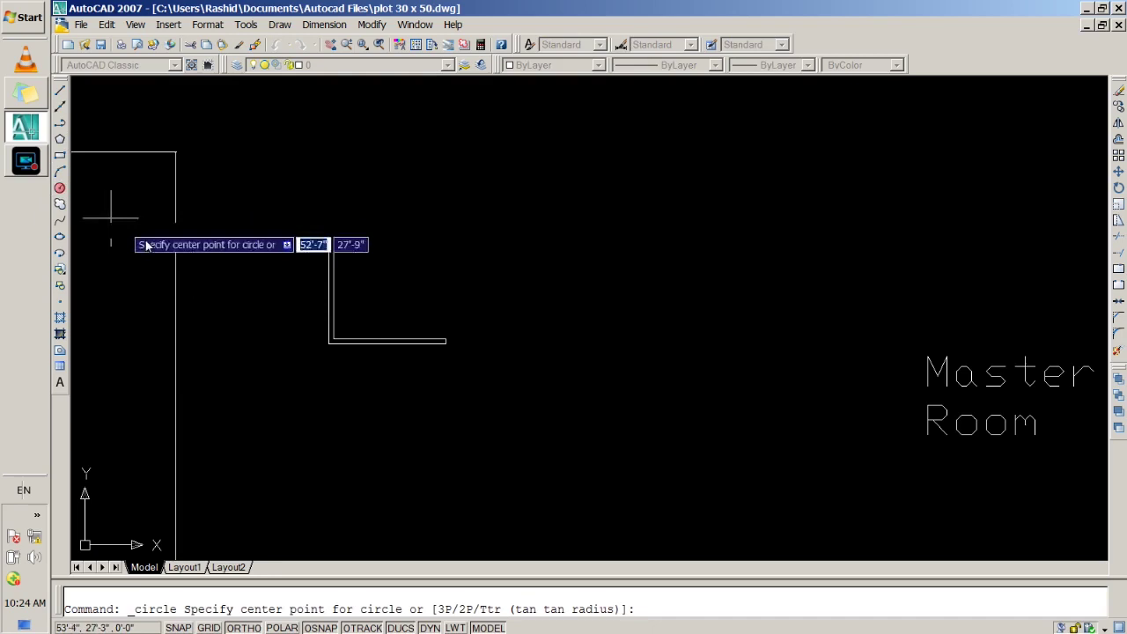
pyautogui.click(326, 343)
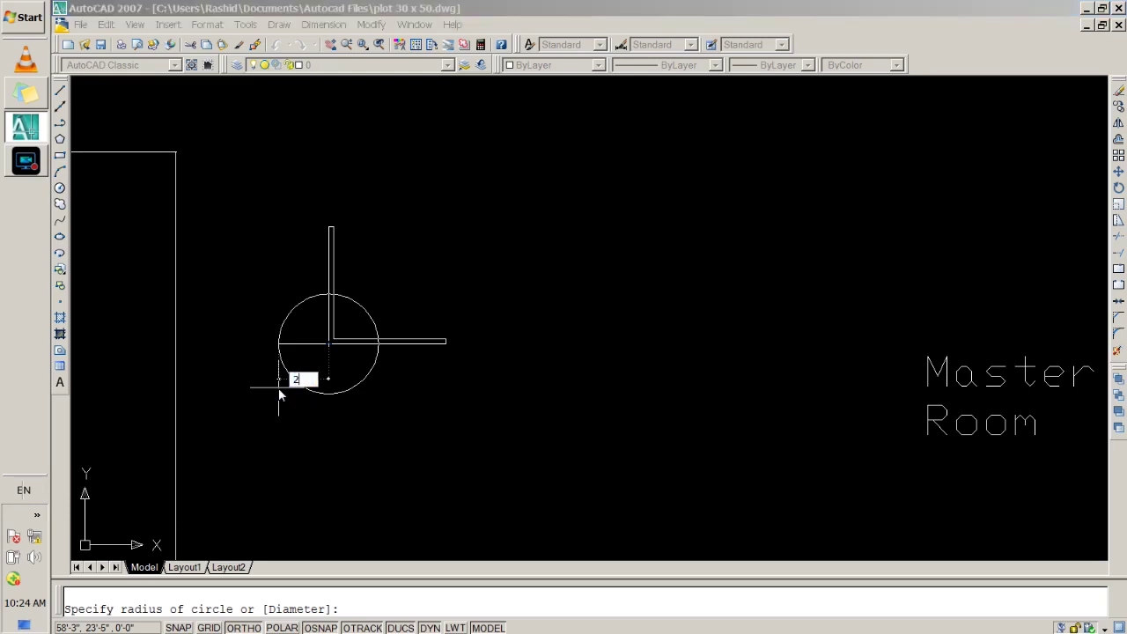
pyautogui.write('24')
pyautogui.press('Return')
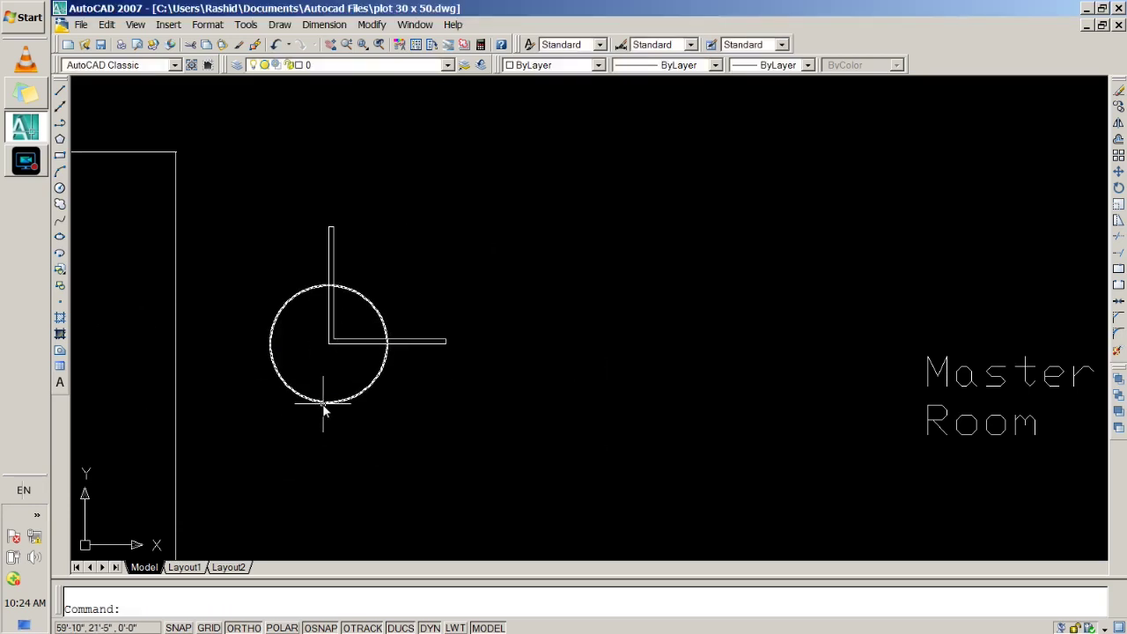
# Draw a 48-inch-radius circle centred on the door frame corner
pyautogui.click(60, 188)
pyautogui.click(328, 342)
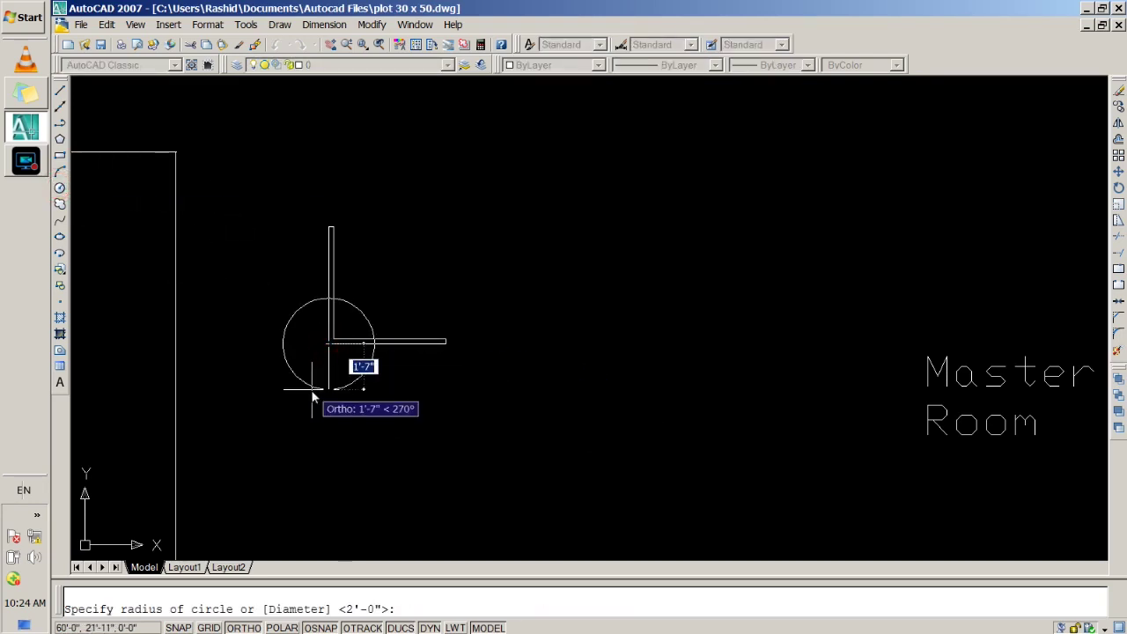
pyautogui.write('48')
pyautogui.press('Return')
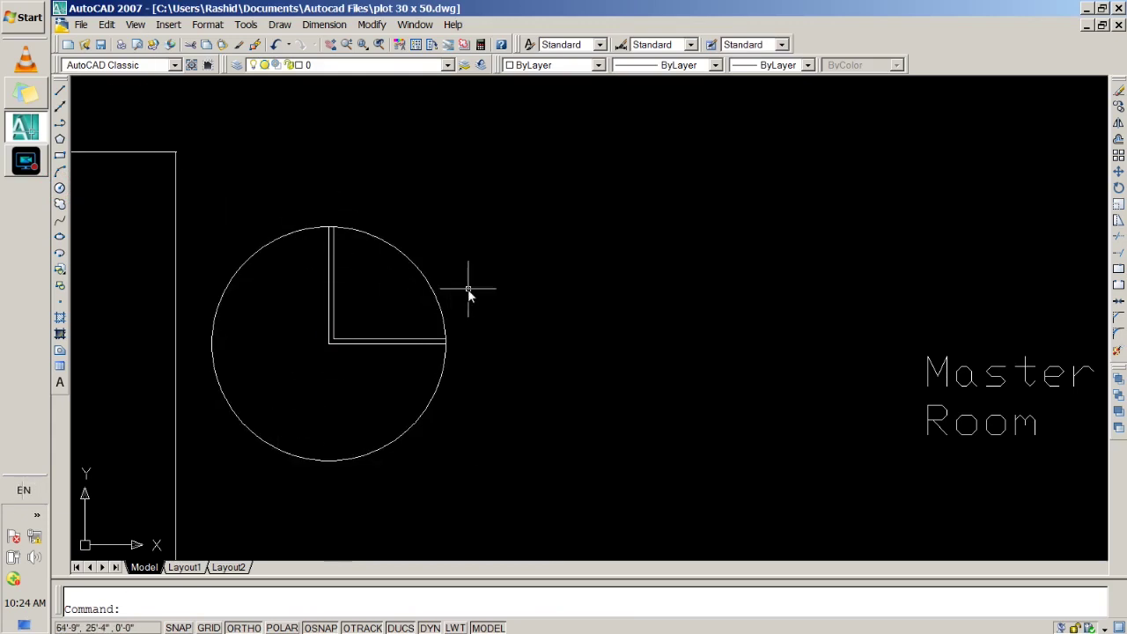
pyautogui.write('trim')
pyautogui.press('Return')
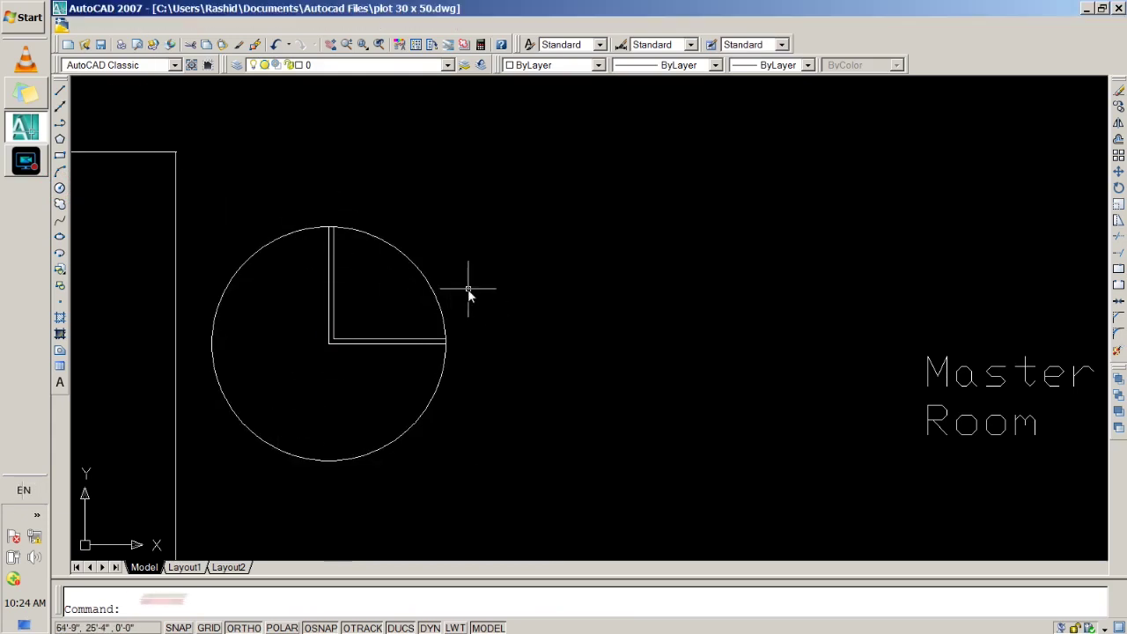
# Trim the 48-inch circle back to a quarter arc for the door swing
pyautogui.press('Return')
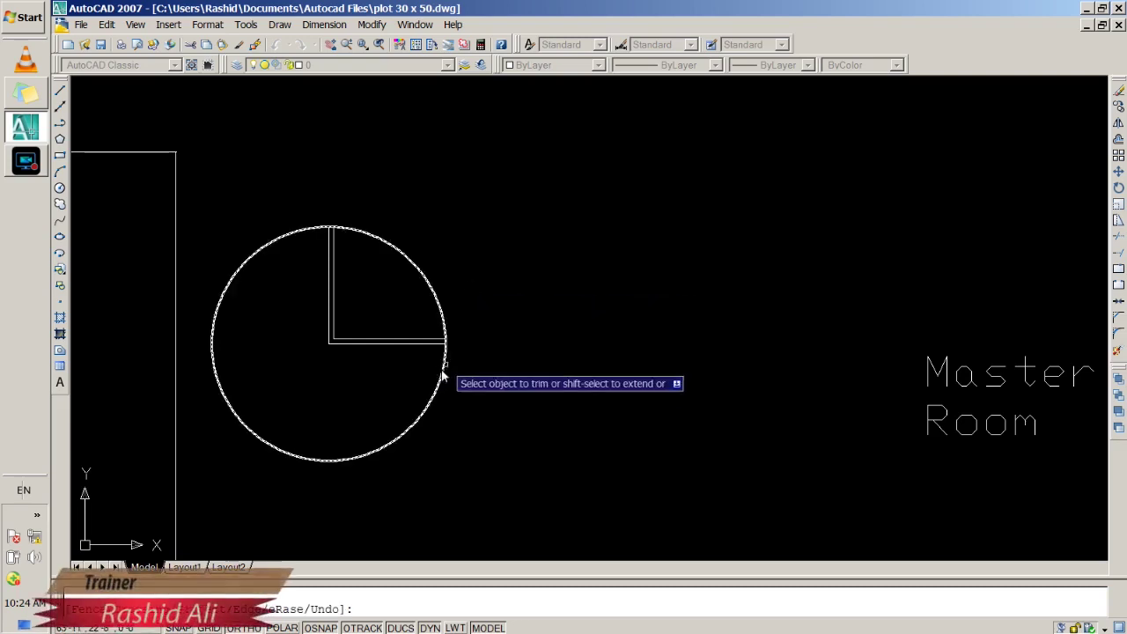
pyautogui.click(445, 373)
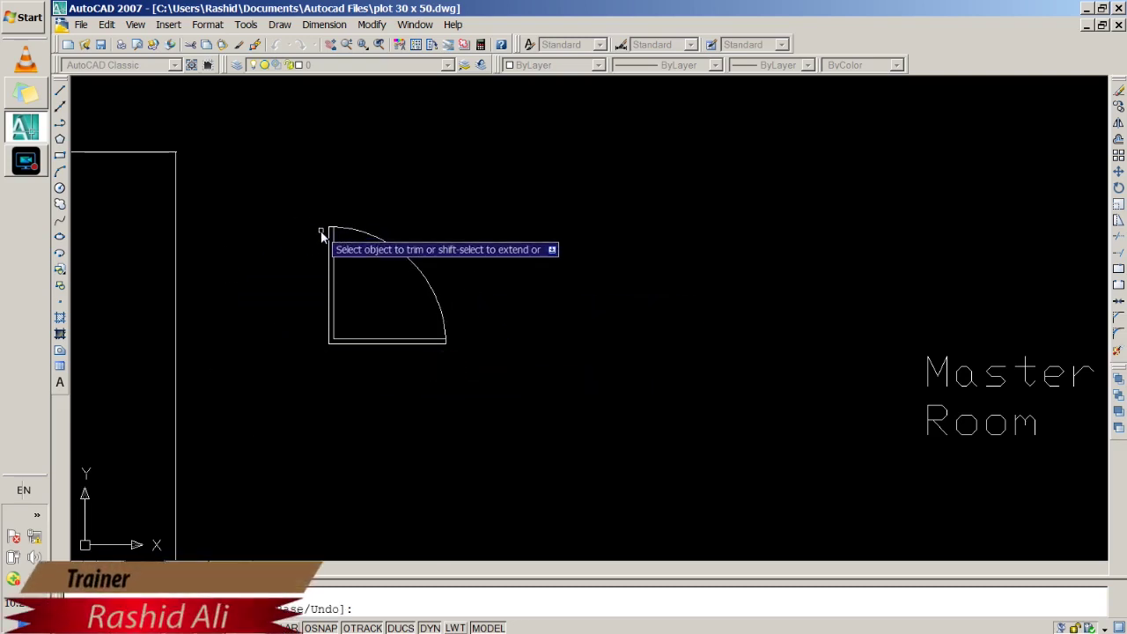
pyautogui.scroll(-3, 335, 246)
pyautogui.scroll(1, 335, 246)
pyautogui.scroll(3, 370, 249)
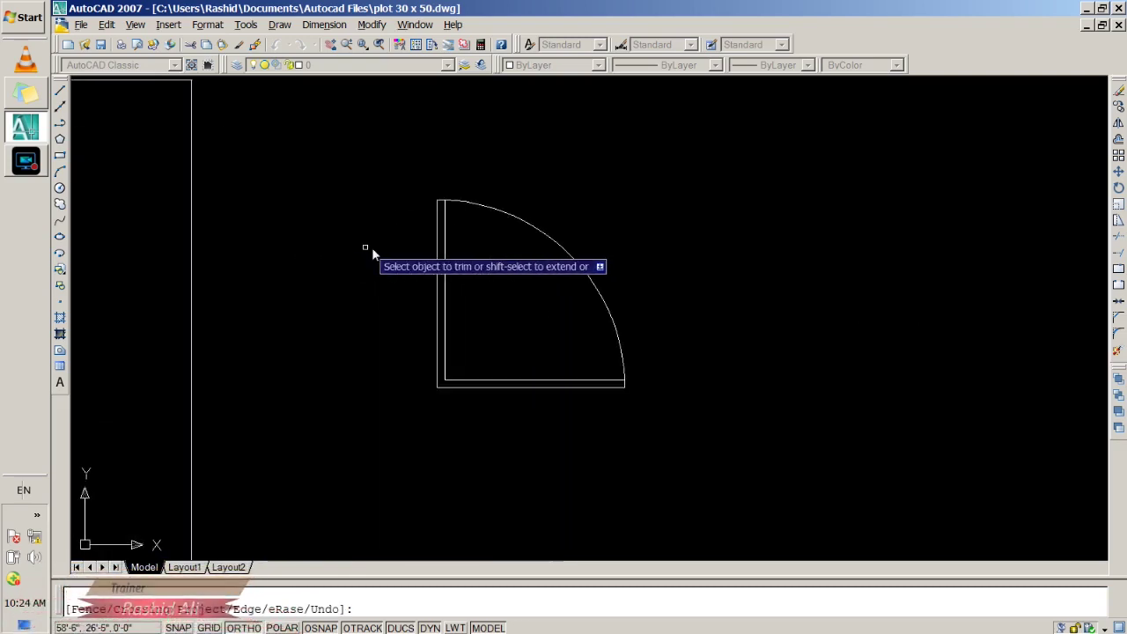
pyautogui.scroll(2, 372, 247)
pyautogui.scroll(3, 437, 176)
pyautogui.scroll(-2, 436, 176)
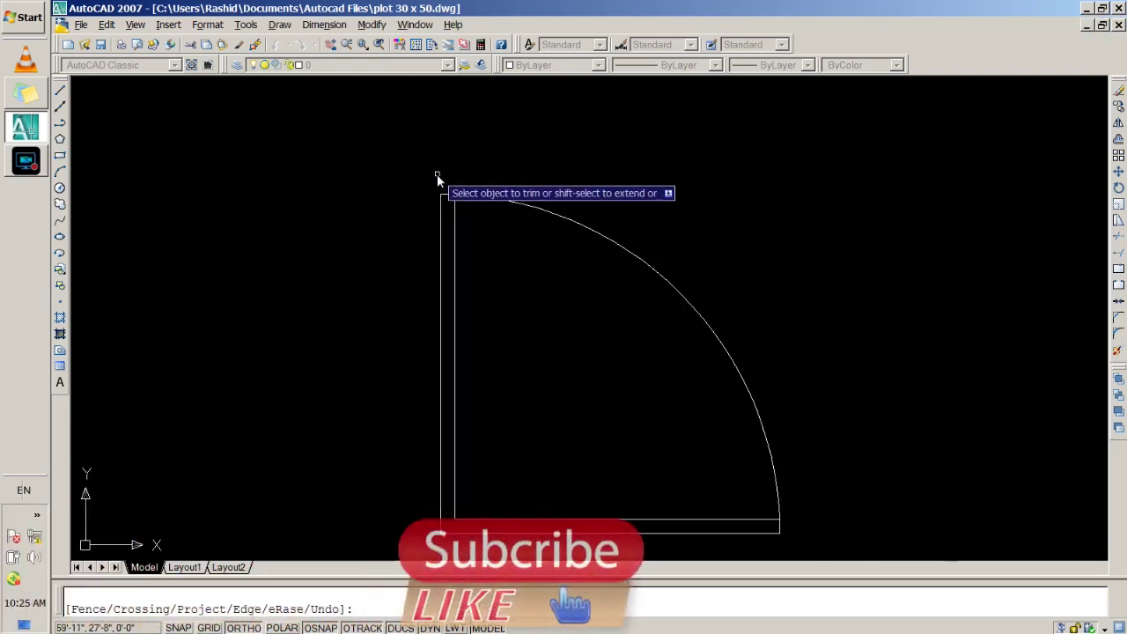
pyautogui.scroll(-4, 437, 176)
pyautogui.press('Return')
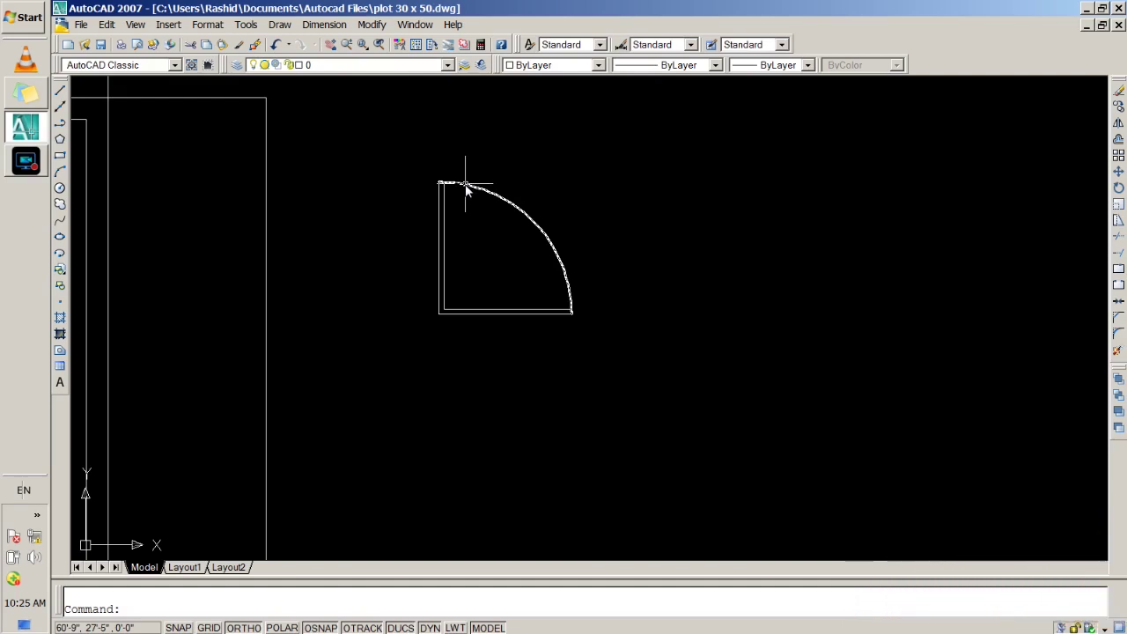
pyautogui.scroll(4, 423, 165)
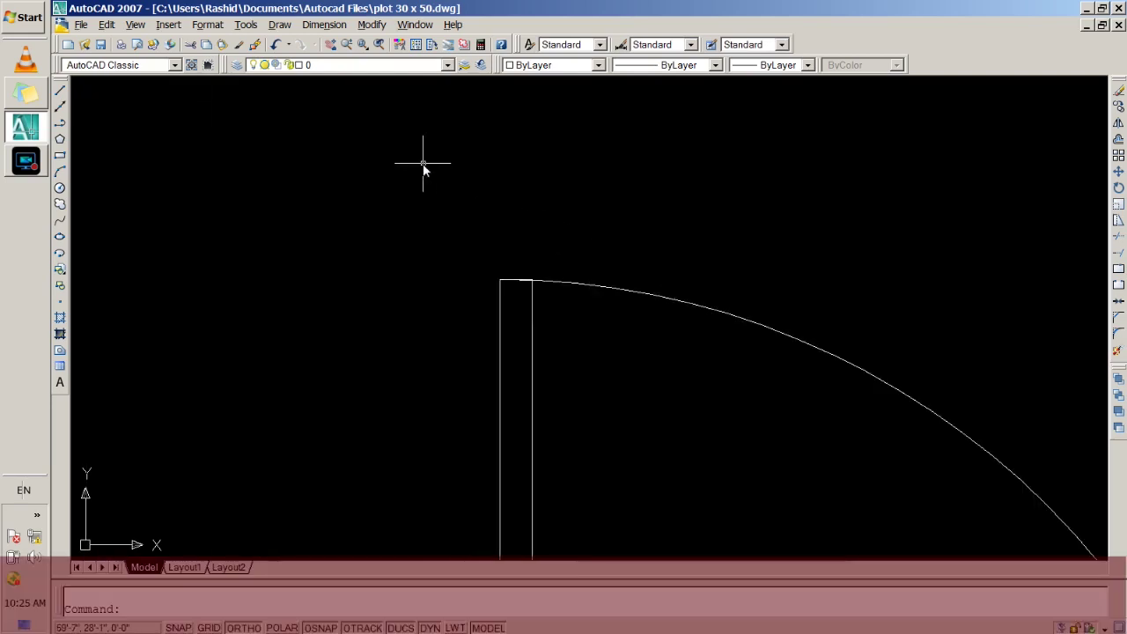
pyautogui.scroll(1, 570, 254)
pyautogui.scroll(3, 541, 322)
pyautogui.scroll(2, 456, 319)
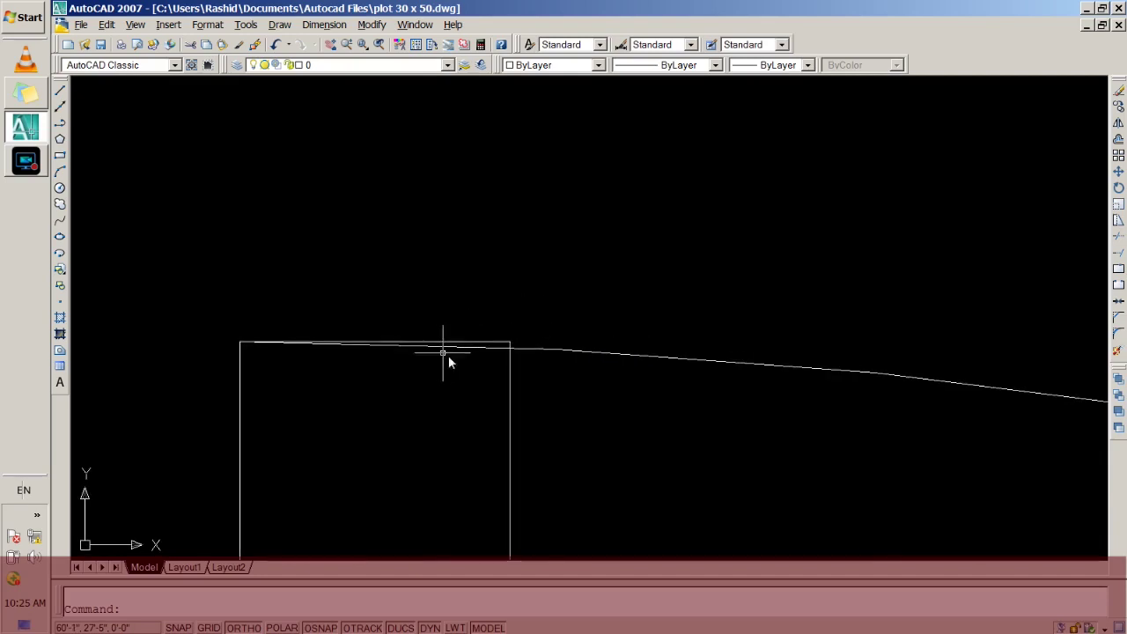
# Trim away the arc piece overlapping the door leaf and tidy the wall line
pyautogui.press('Escape')
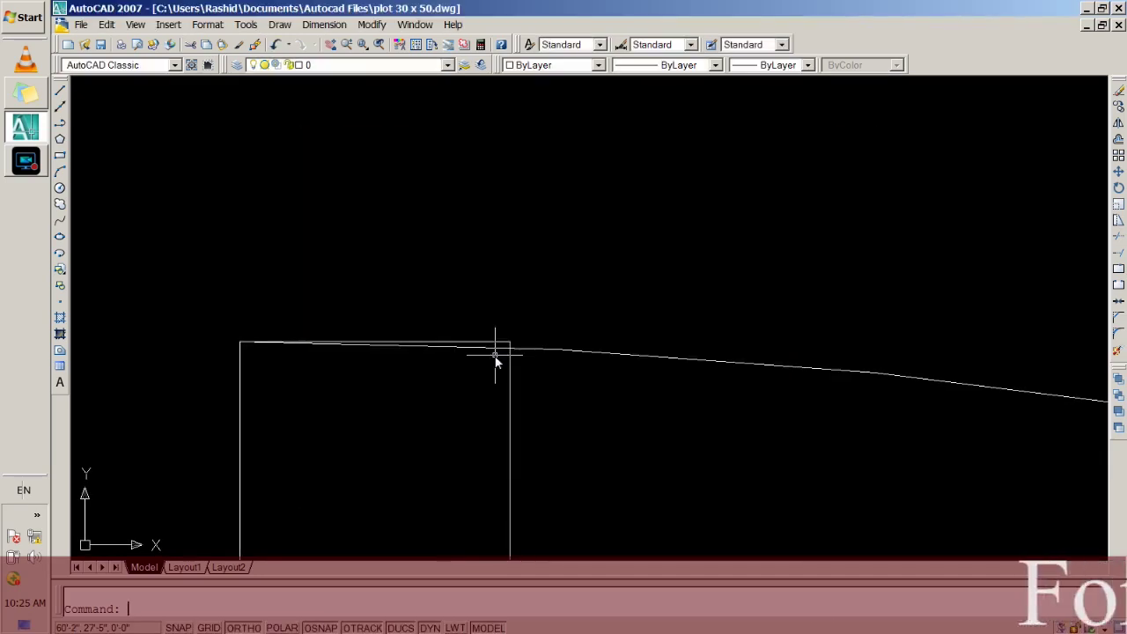
pyautogui.write('trim')
pyautogui.press('Return')
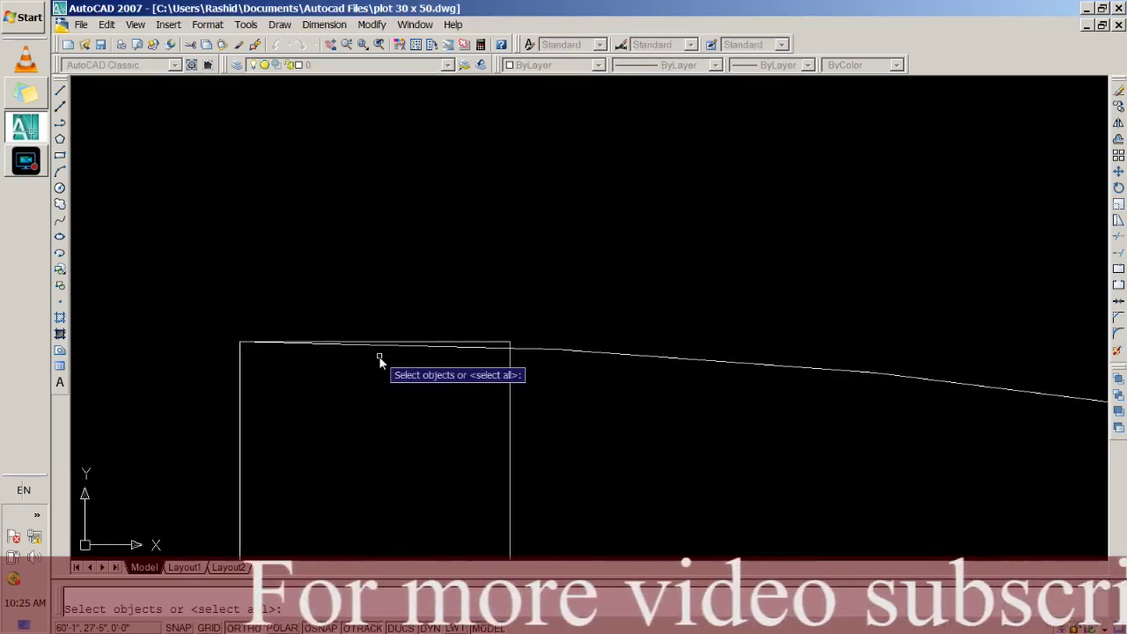
pyautogui.press('Return')
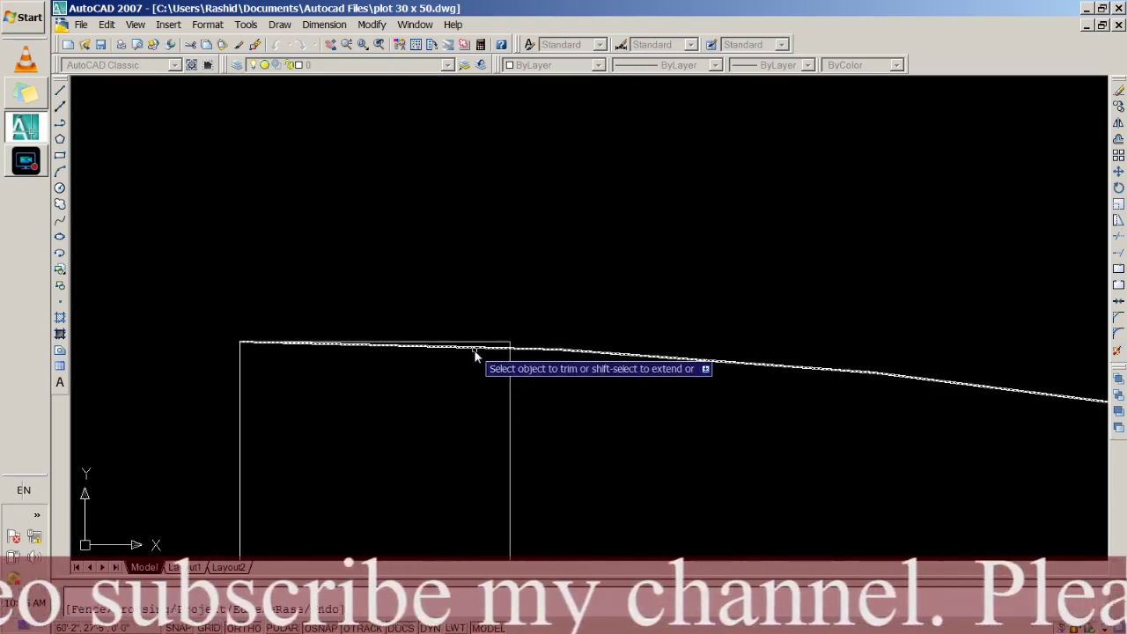
pyautogui.click(474, 349)
pyautogui.scroll(-3, 473, 389)
pyautogui.scroll(-5, 578, 534)
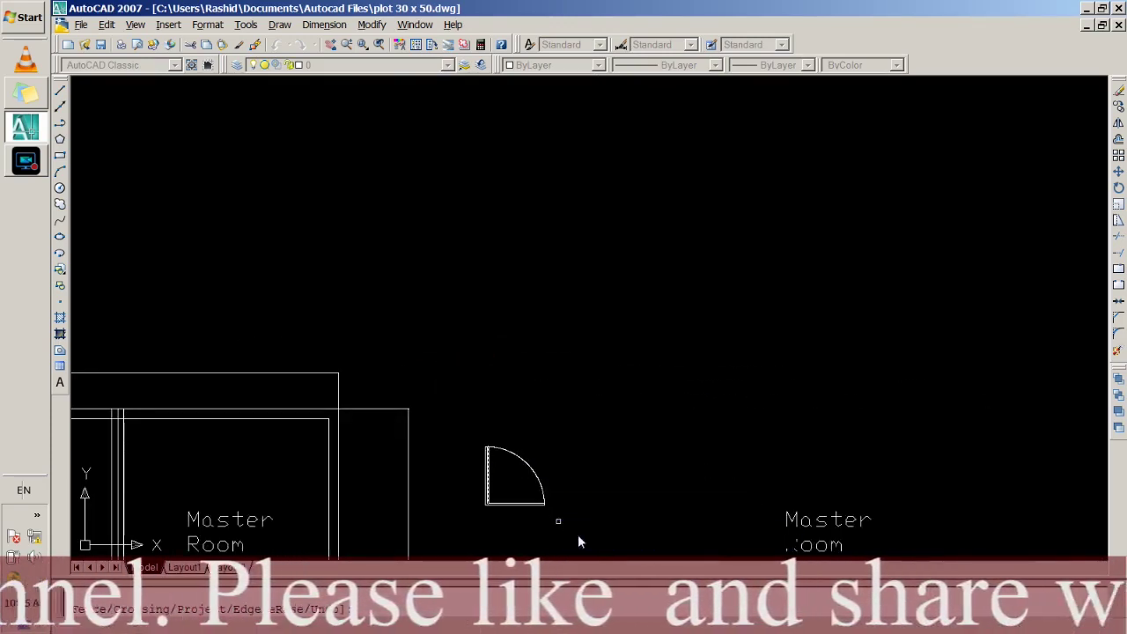
pyautogui.scroll(3, 553, 524)
pyautogui.scroll(3, 553, 524)
pyautogui.scroll(2, 392, 212)
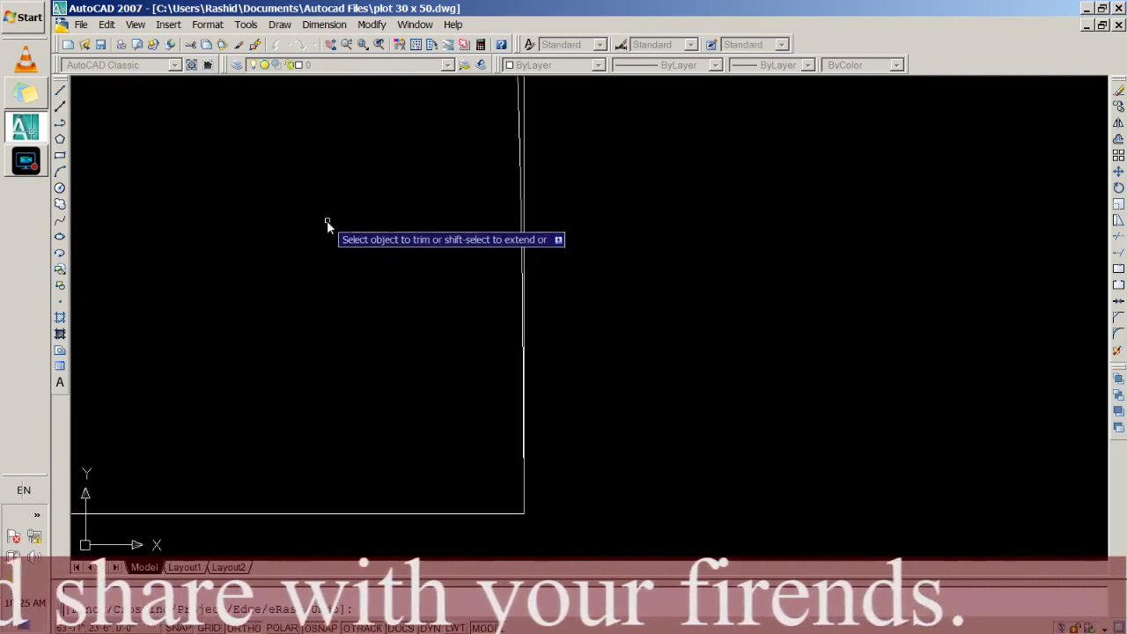
pyautogui.scroll(-2, 498, 192)
pyautogui.scroll(4, 507, 116)
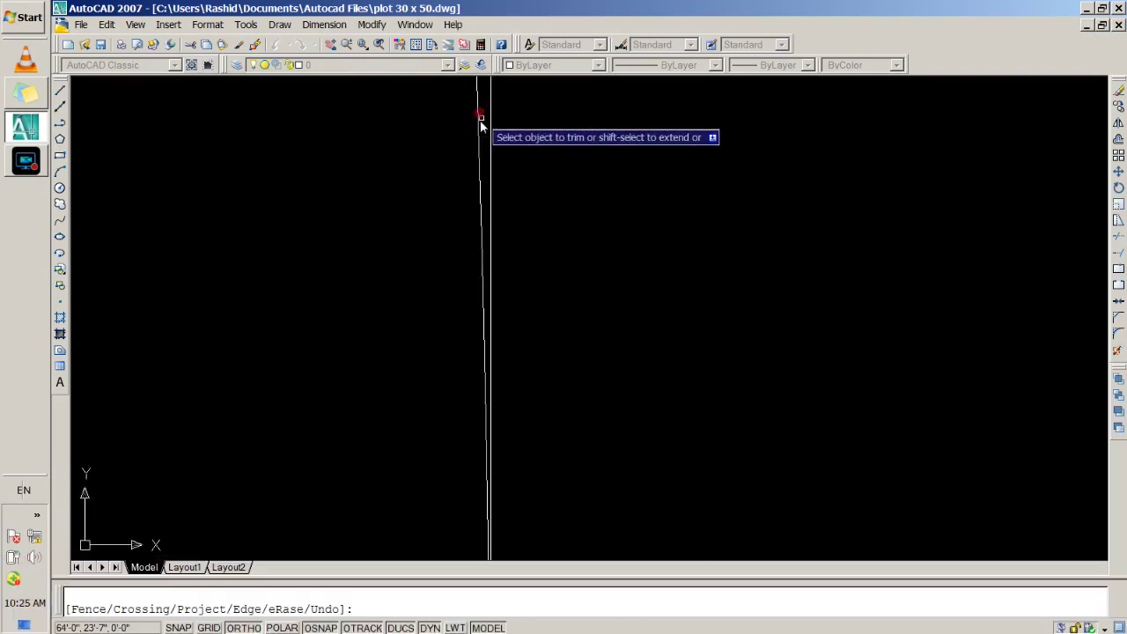
pyautogui.click(477, 120)
pyautogui.press('Return')
pyautogui.write('trim')
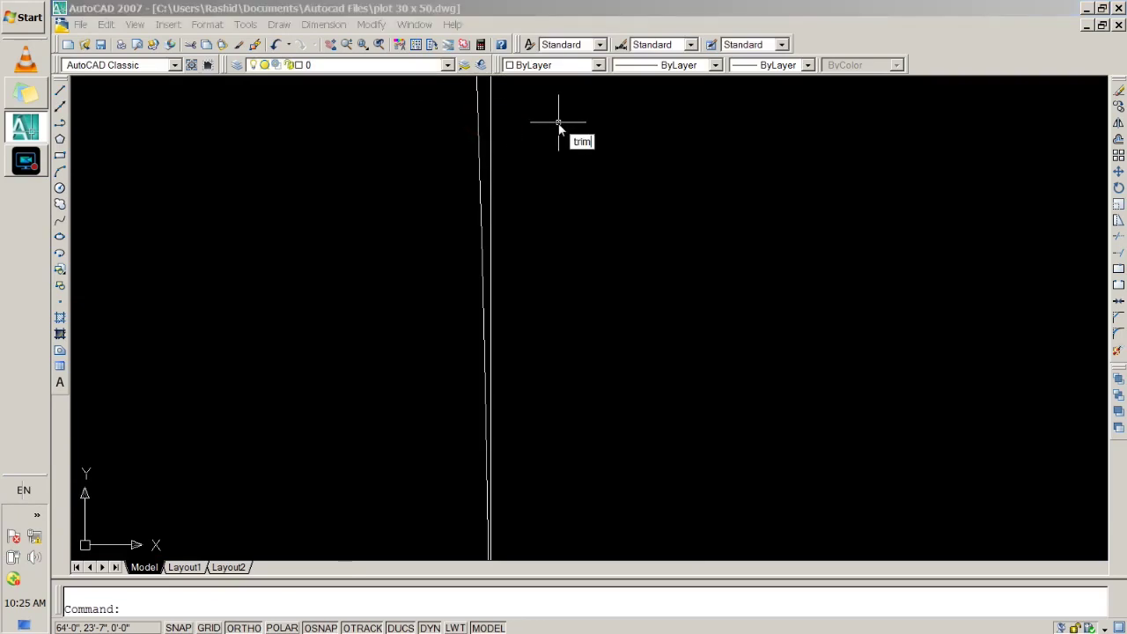
pyautogui.press('Return')
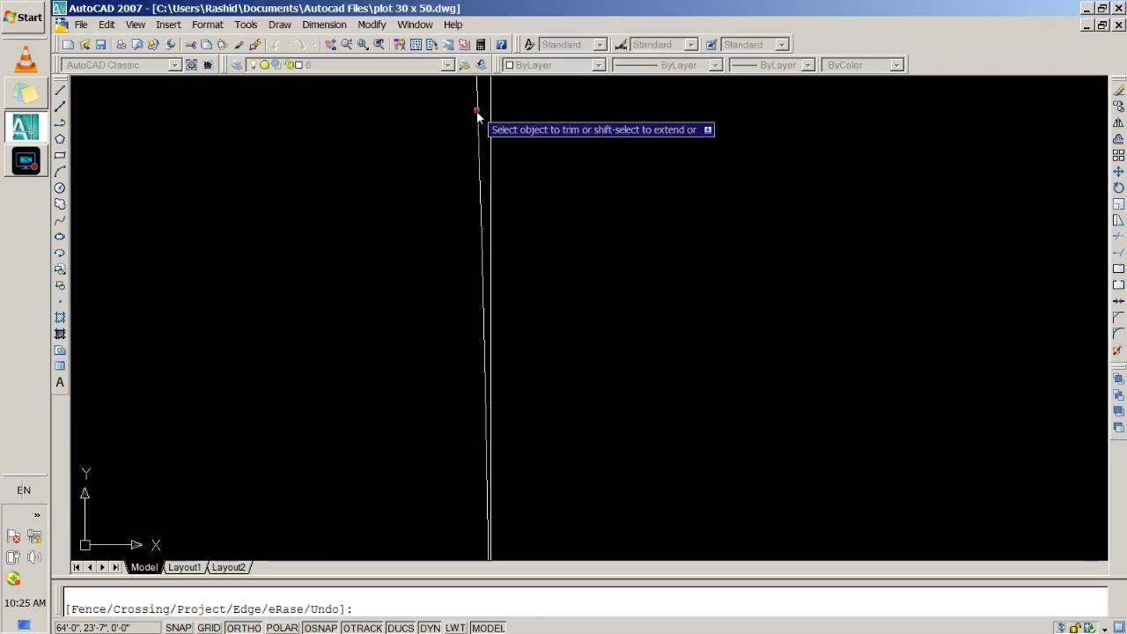
pyautogui.click(477, 112)
pyautogui.press('Return')
pyautogui.click(486, 127)
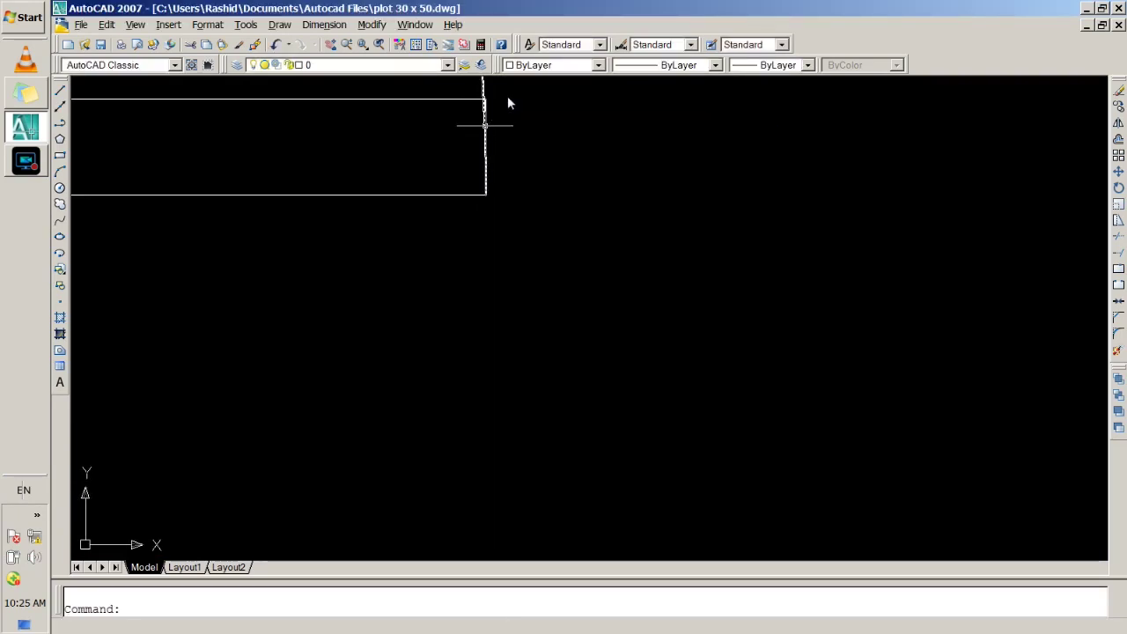
pyautogui.scroll(5, 573, 282)
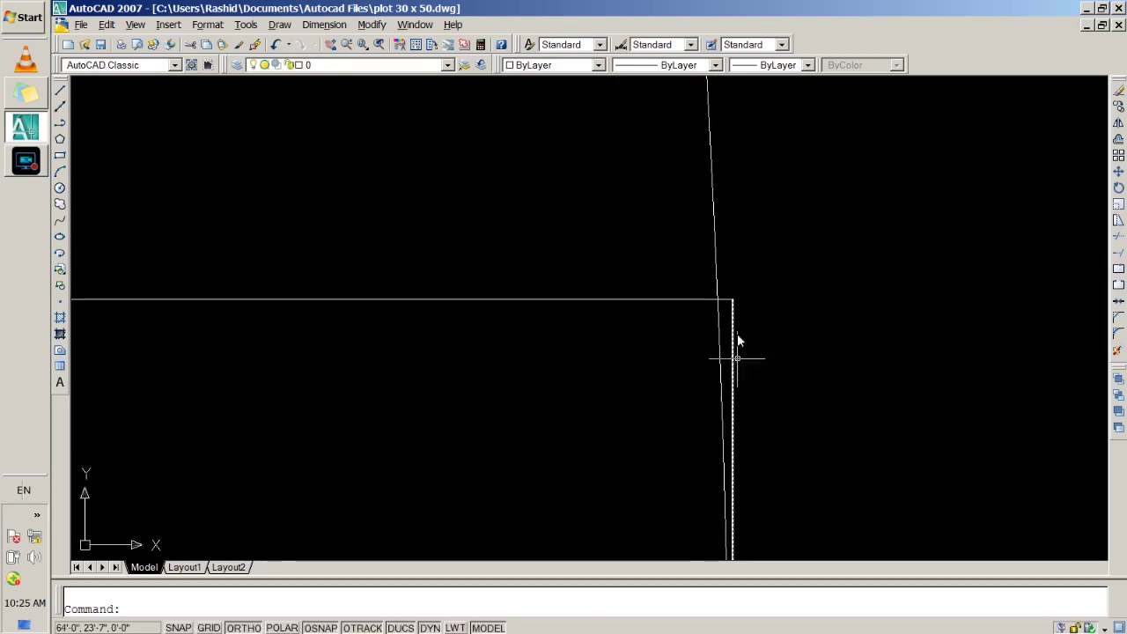
# Shift the view so the finished door swing sits higher on screen
pyautogui.write('trim')
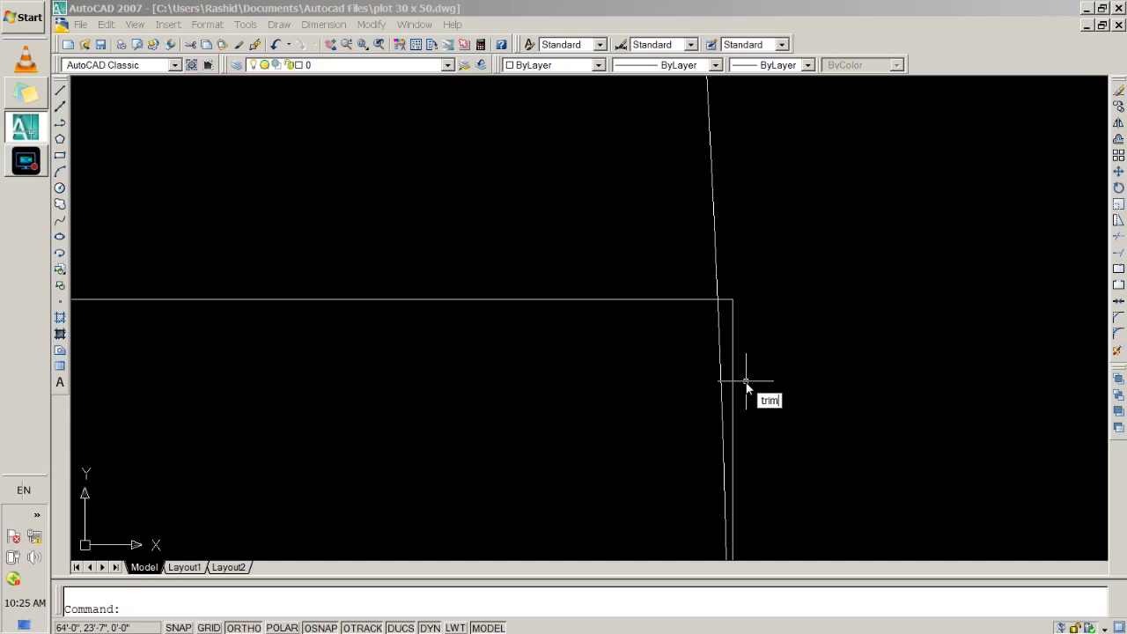
pyautogui.press('Escape')
pyautogui.scroll(-2, 748, 382)
pyautogui.scroll(-2, 755, 377)
pyautogui.scroll(-3, 624, 403)
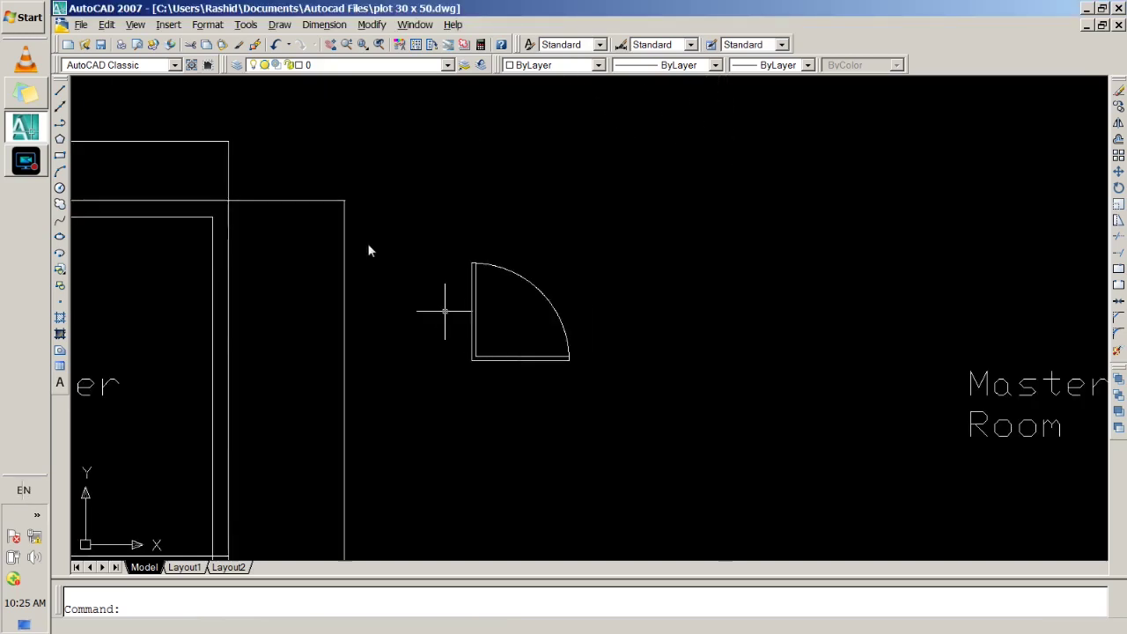
pyautogui.scroll(3, 444, 272)
pyautogui.scroll(-1, 502, 334)
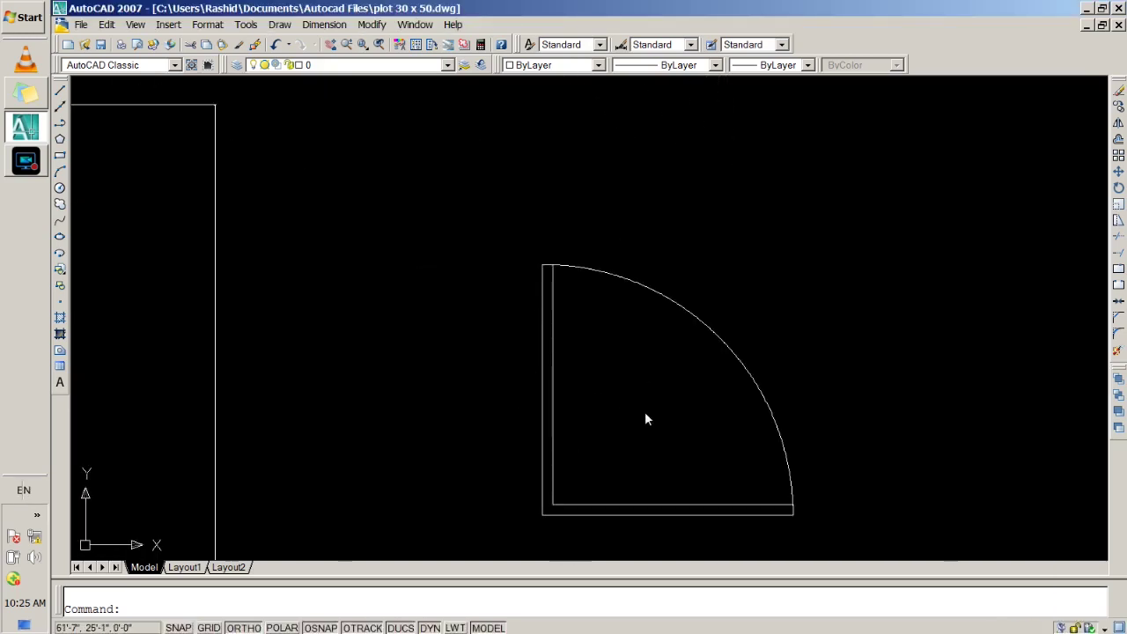
pyautogui.moveTo(645, 419); pyautogui.dragTo(641, 266, button='middle')
pyautogui.scroll(-2, 589, 299)
pyautogui.scroll(-2, 547, 329)
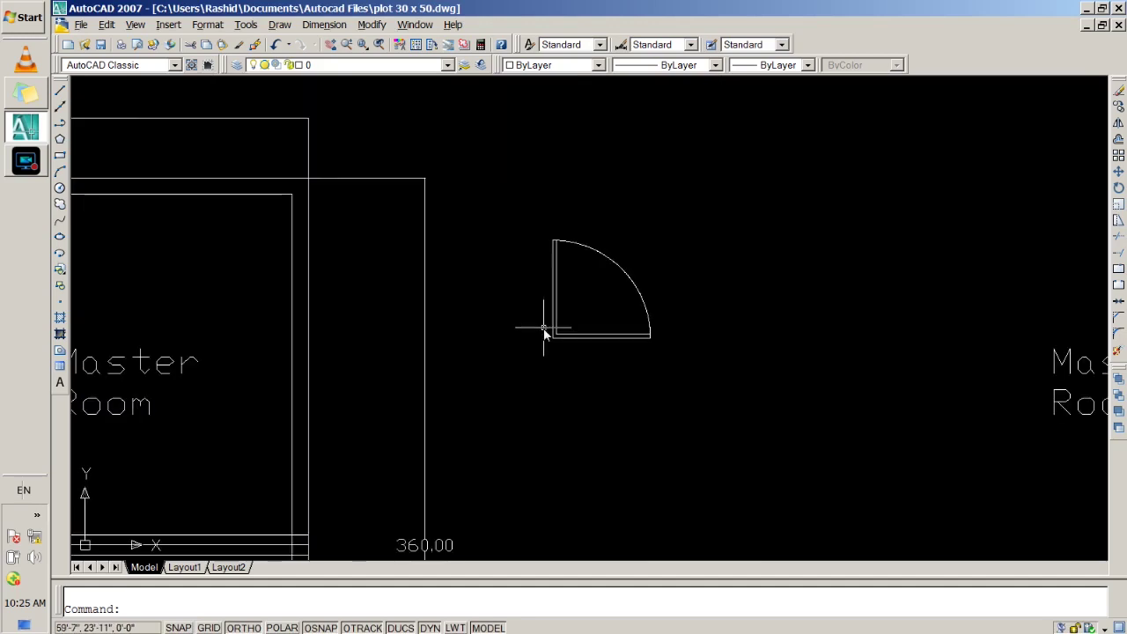
# Draw a vertical line to the right of the door swing
pyautogui.click(60, 91)
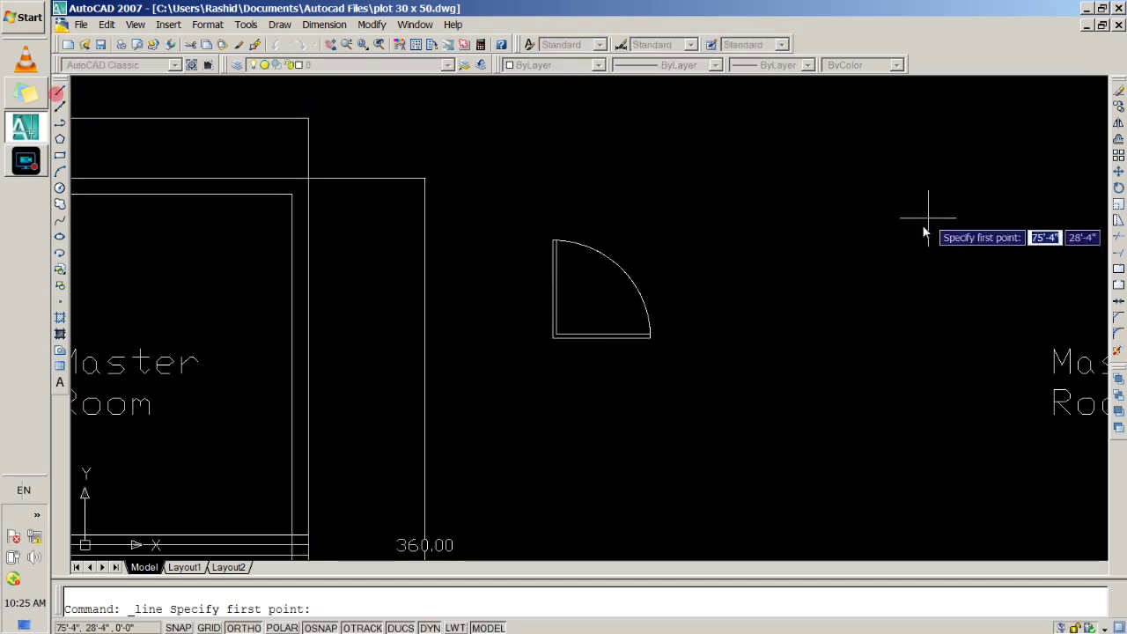
pyautogui.click(778, 212)
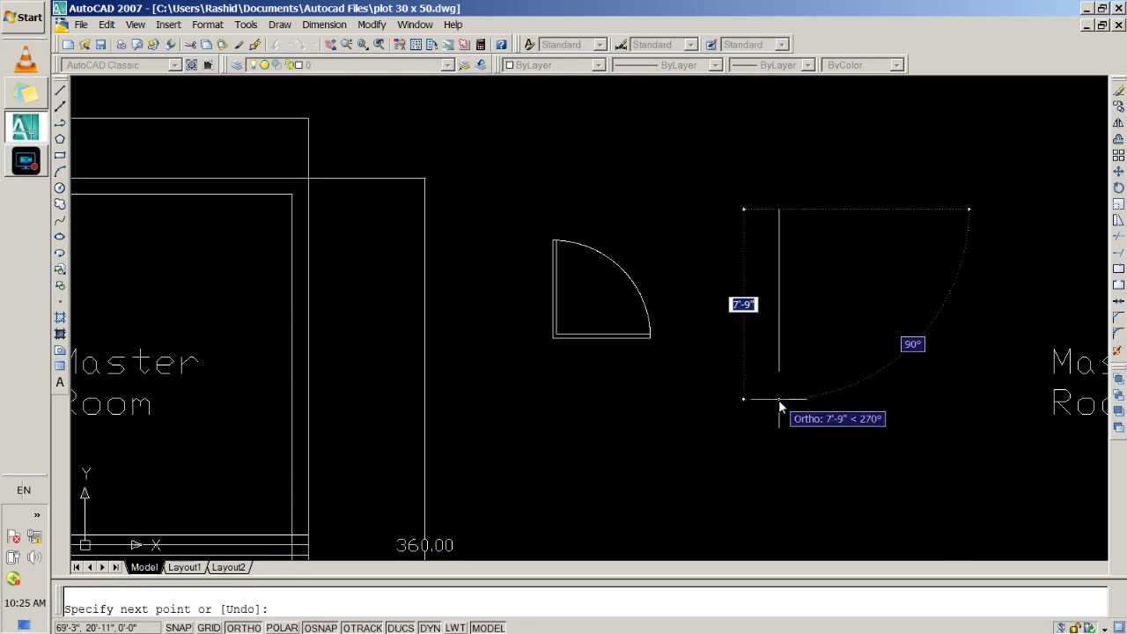
pyautogui.press('Escape')
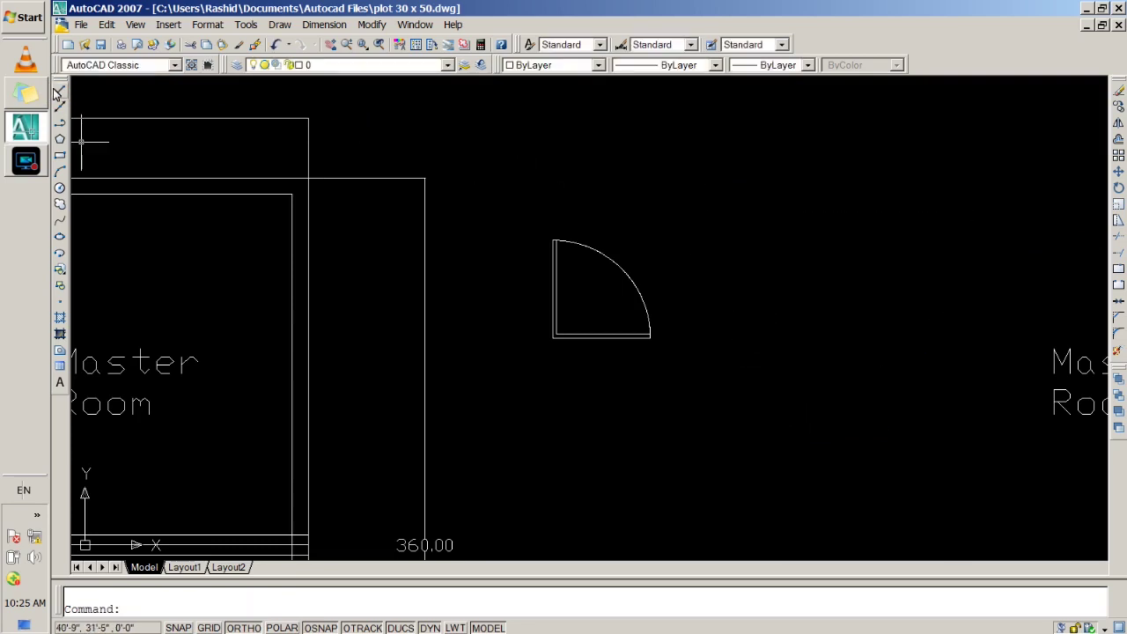
pyautogui.click(59, 92)
pyautogui.click(761, 216)
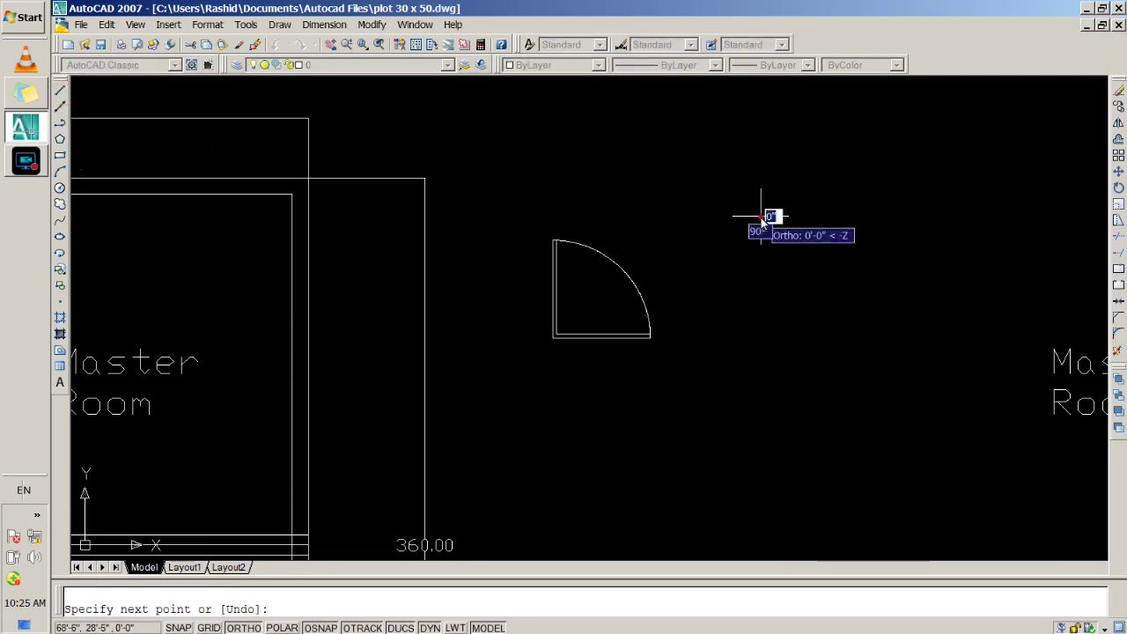
pyautogui.click(778, 499)
pyautogui.scroll(-5, 609, 378)
pyautogui.moveTo(611, 510); pyautogui.dragTo(612, 290, button='middle')
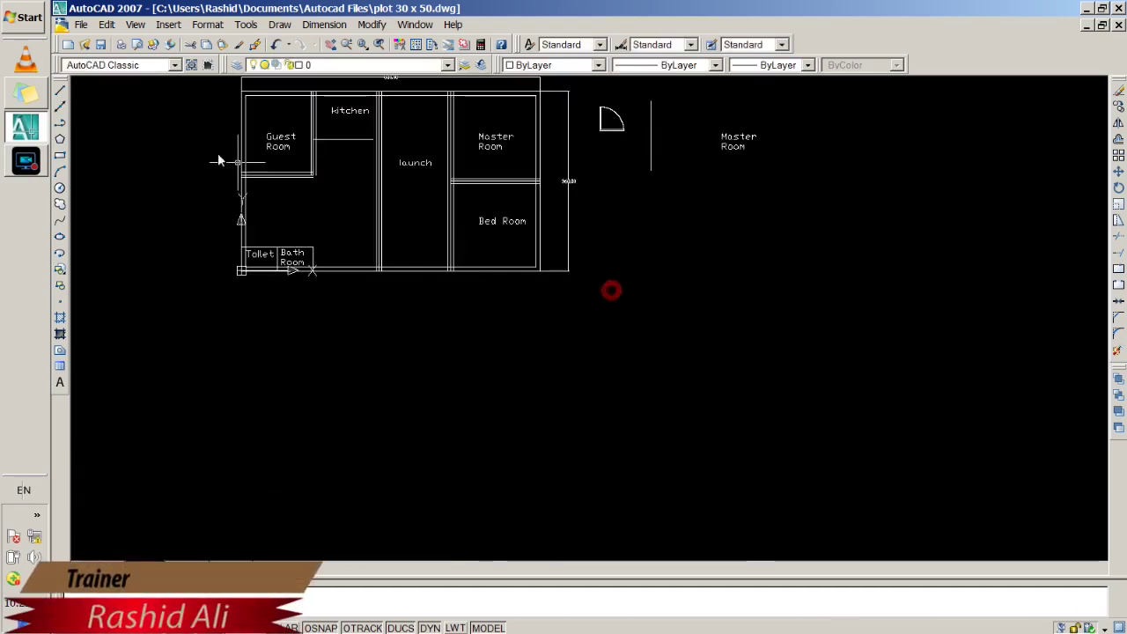
# Draw a 21'-0" horizontal line beside the door
pyautogui.click(61, 93)
pyautogui.click(605, 189)
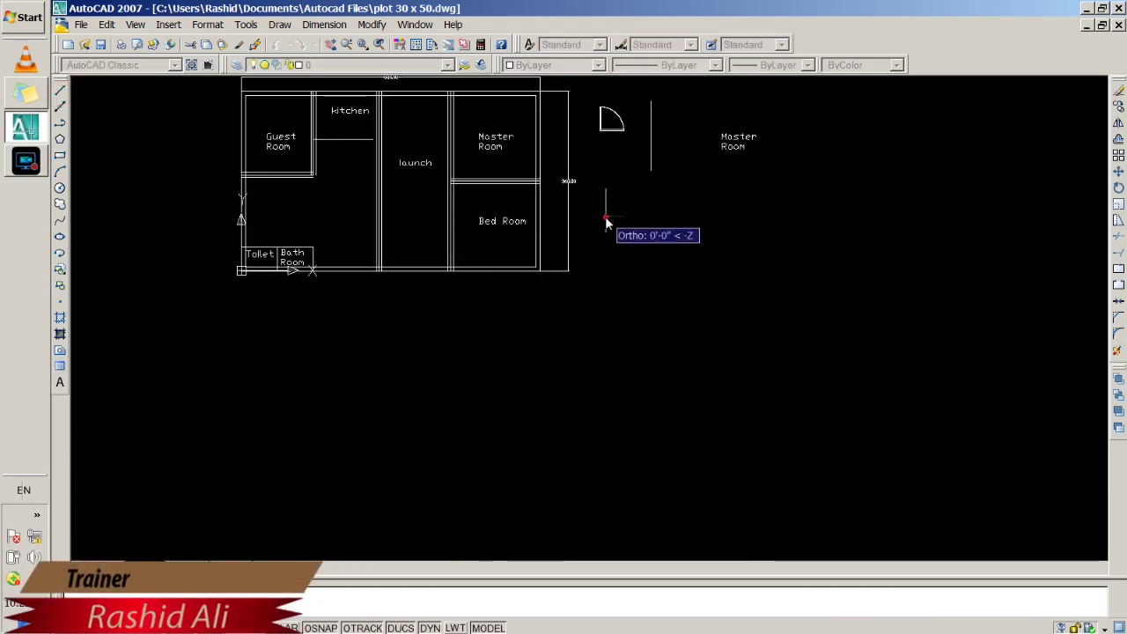
pyautogui.click(719, 216)
pyautogui.press('Return')
pyautogui.scroll(2, 631, 95)
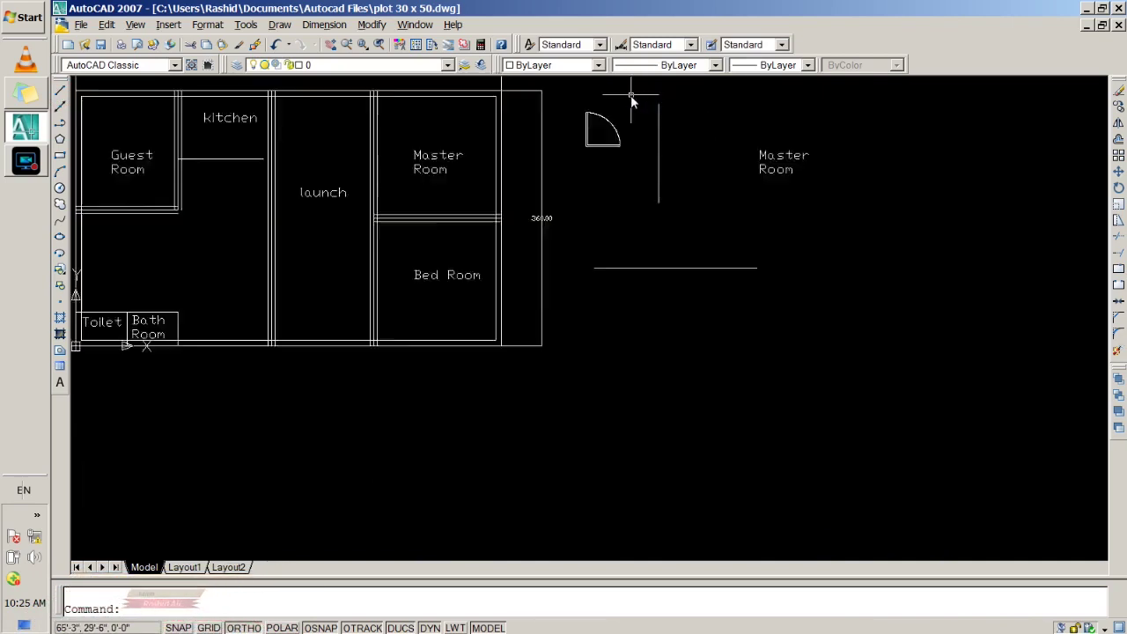
pyautogui.scroll(3, 631, 95)
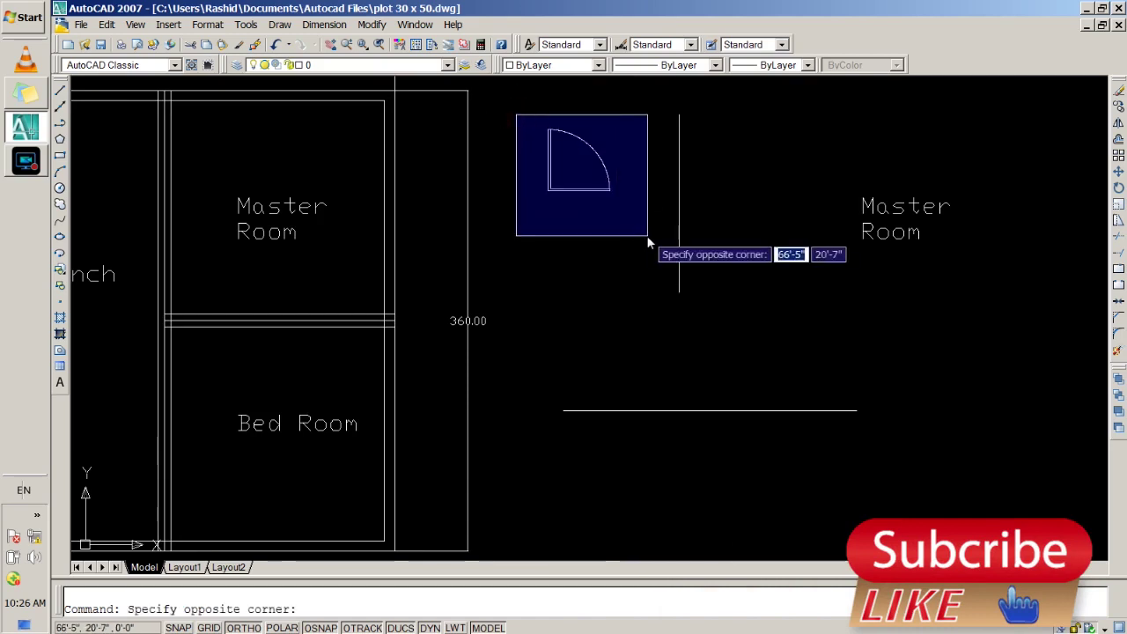
# Move the door swing, by its corner, to the right side of the vertical line
pyautogui.press('Escape')
pyautogui.press('Return')
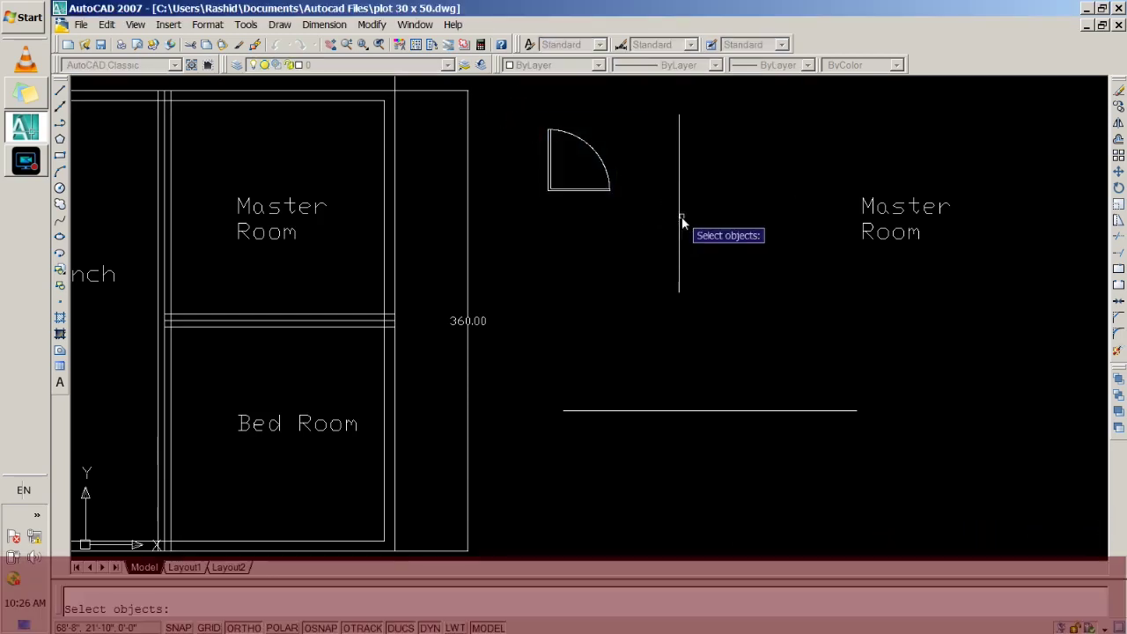
pyautogui.click(666, 257)
pyautogui.press('Return')
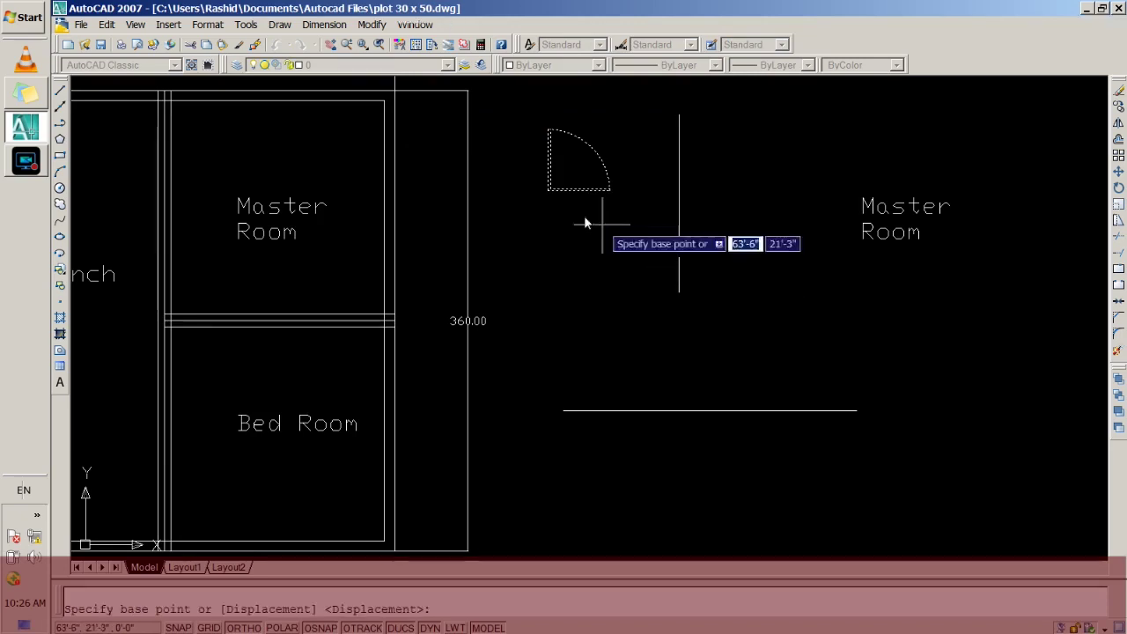
pyautogui.click(610, 190)
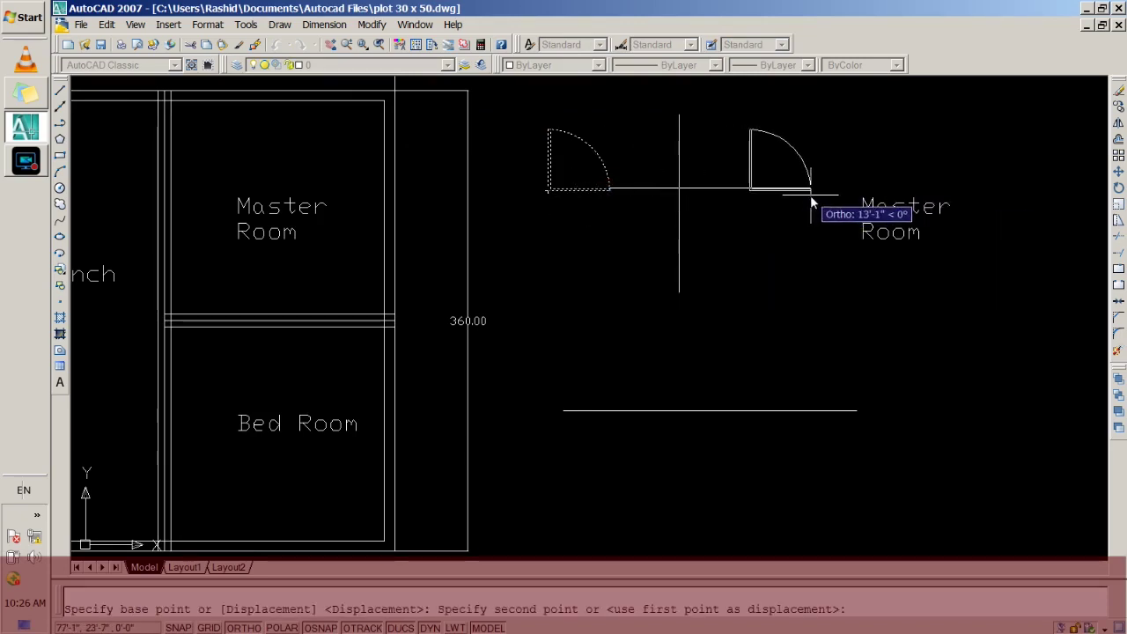
pyautogui.click(810, 194)
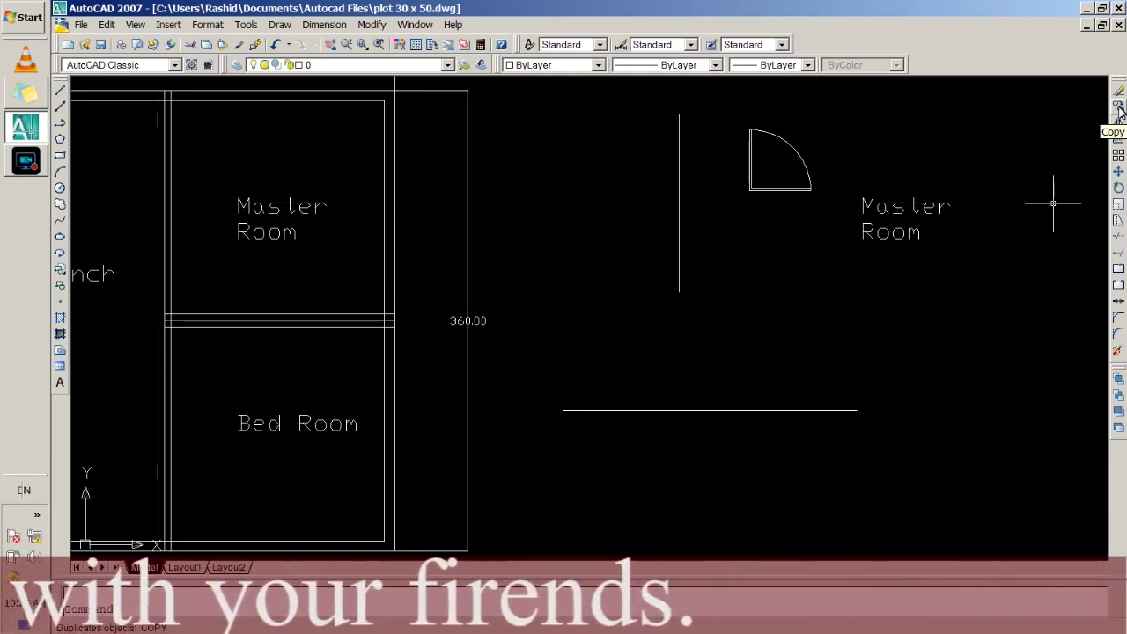
# Mirror the door swing across the vertical line, keeping the original on the right
pyautogui.click(1119, 106)
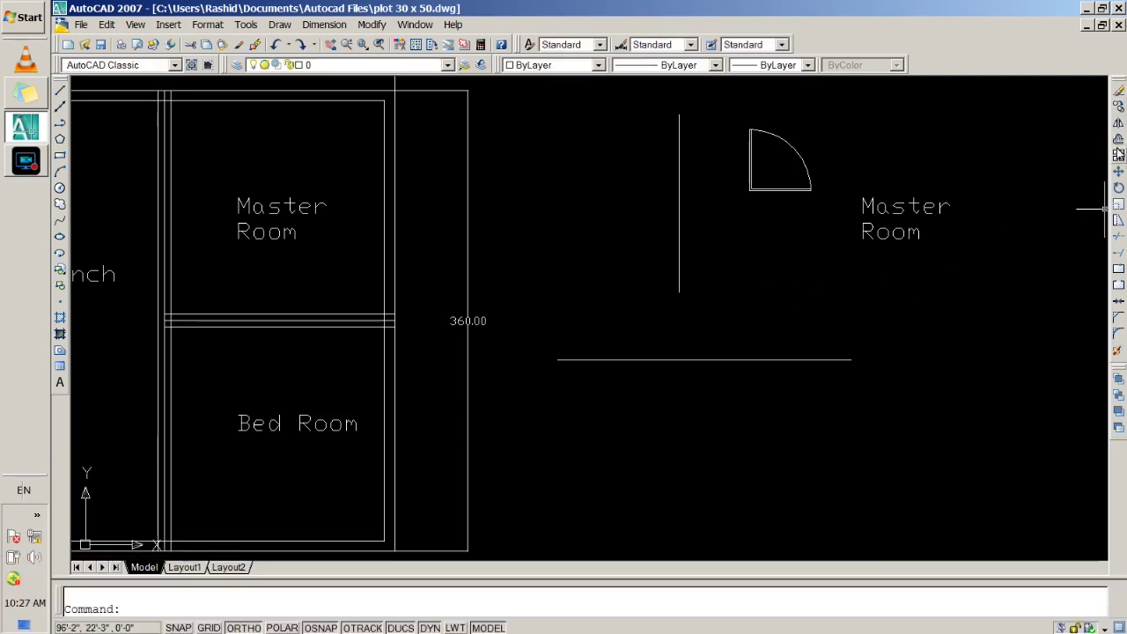
pyautogui.click(1119, 124)
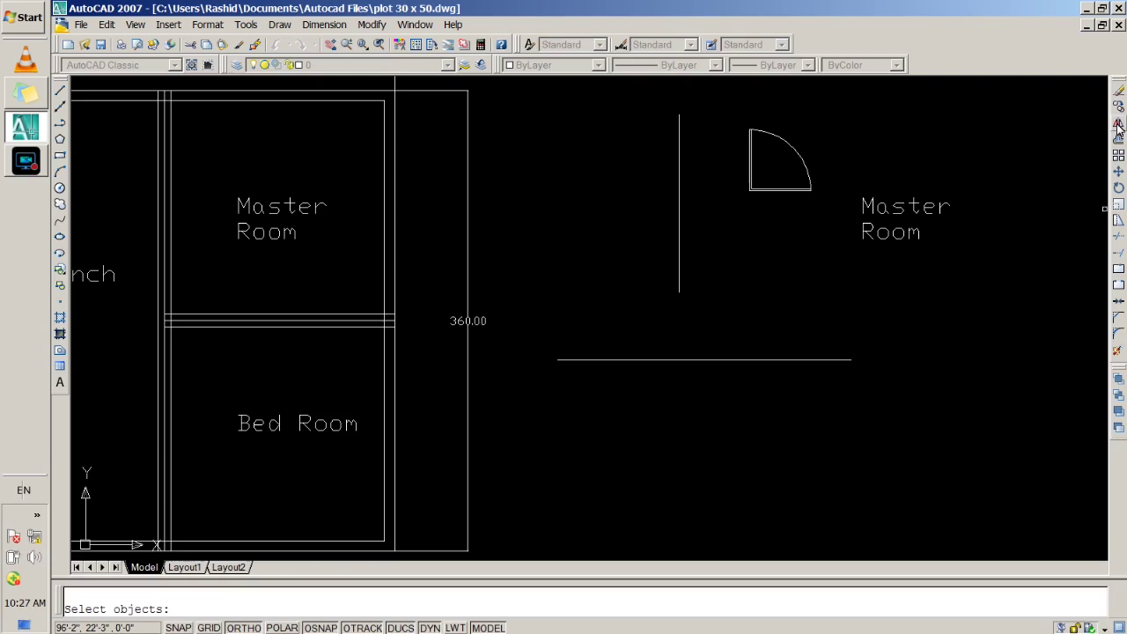
pyautogui.click(731, 115)
pyautogui.click(830, 222)
pyautogui.press('Return')
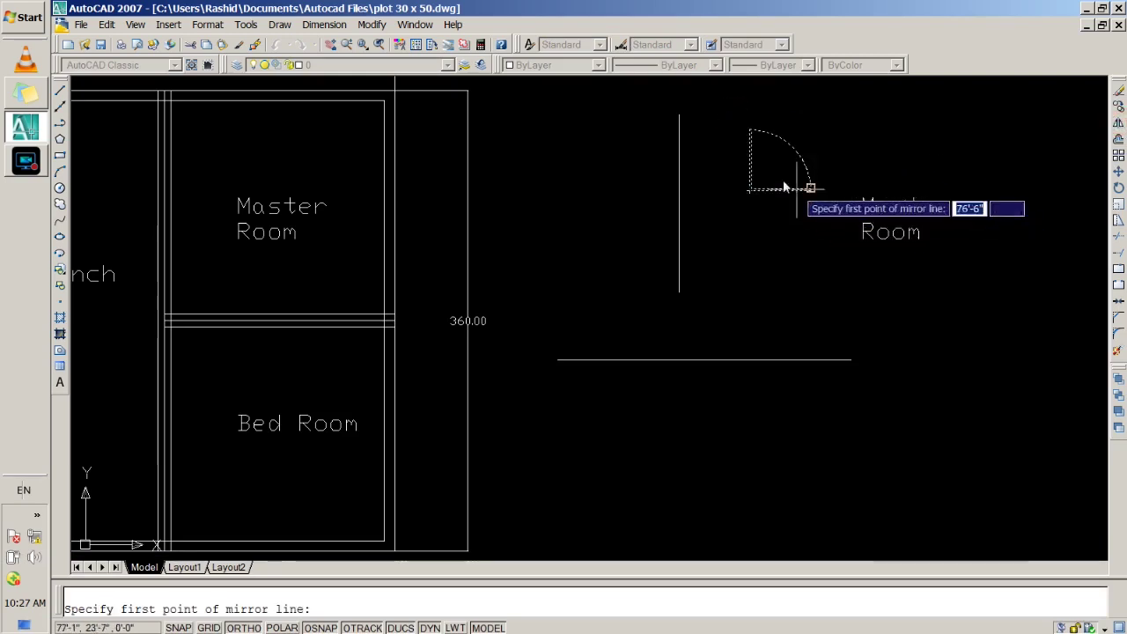
pyautogui.click(679, 114)
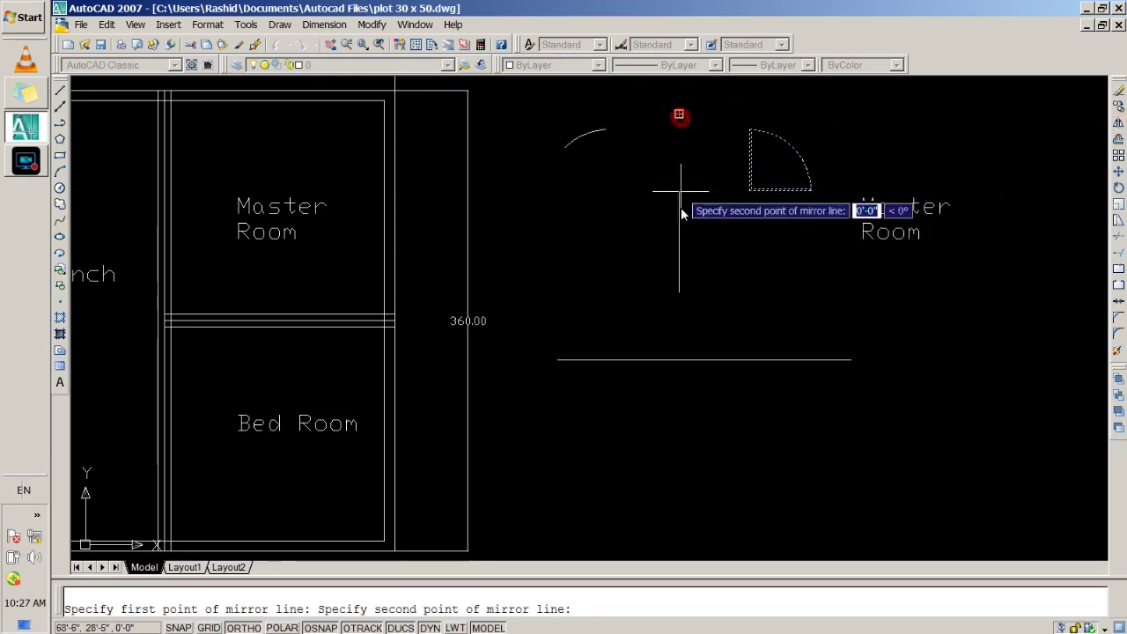
pyautogui.click(679, 300)
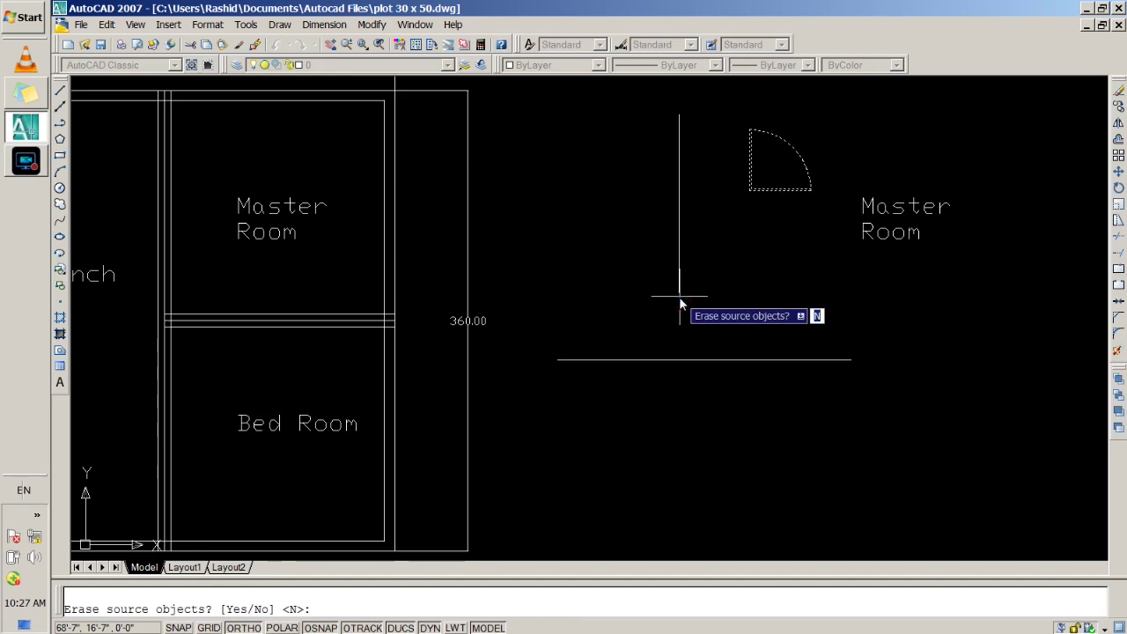
pyautogui.press('Return')
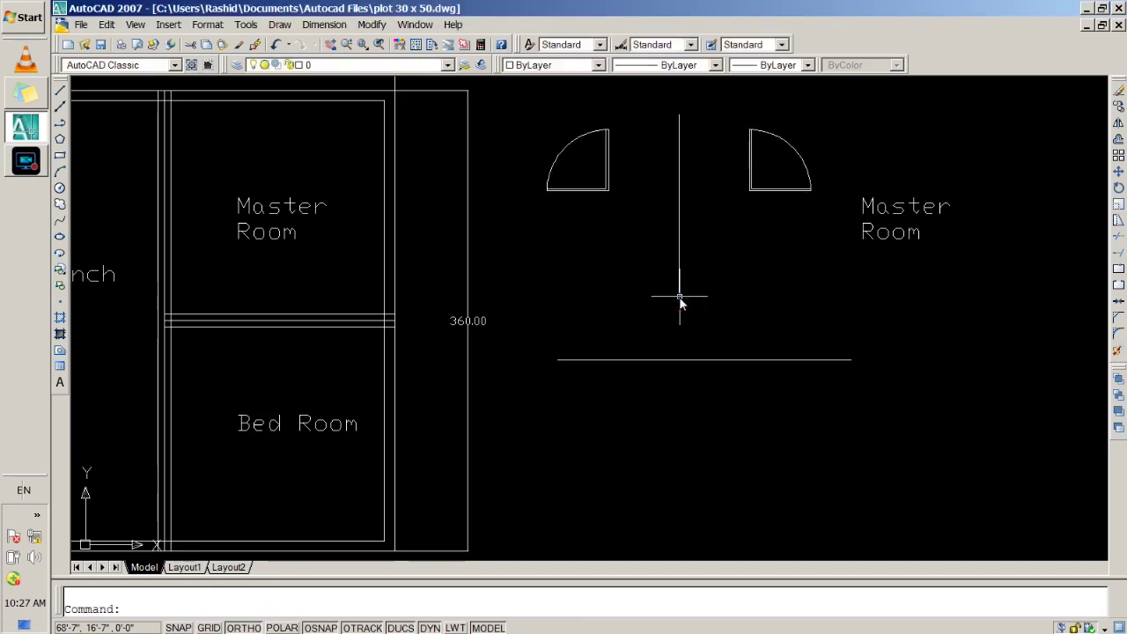
# Mirror both door swings about the horizontal line, keeping the originals, to make four doors
pyautogui.click(1116, 129)
pyautogui.click(532, 112)
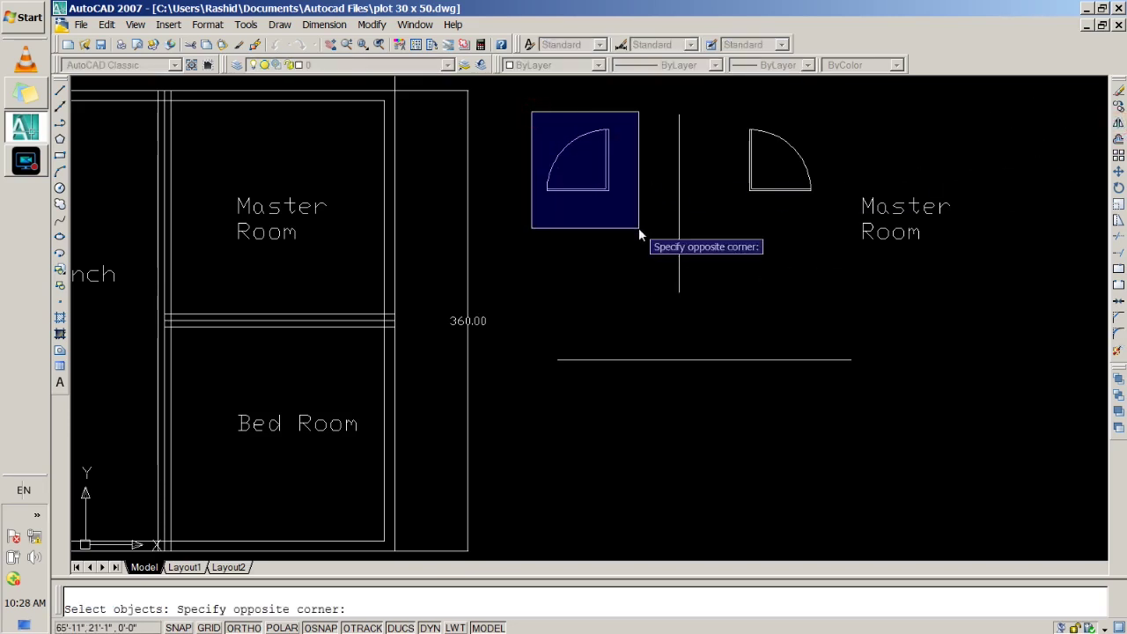
pyautogui.click(638, 227)
pyautogui.click(721, 117)
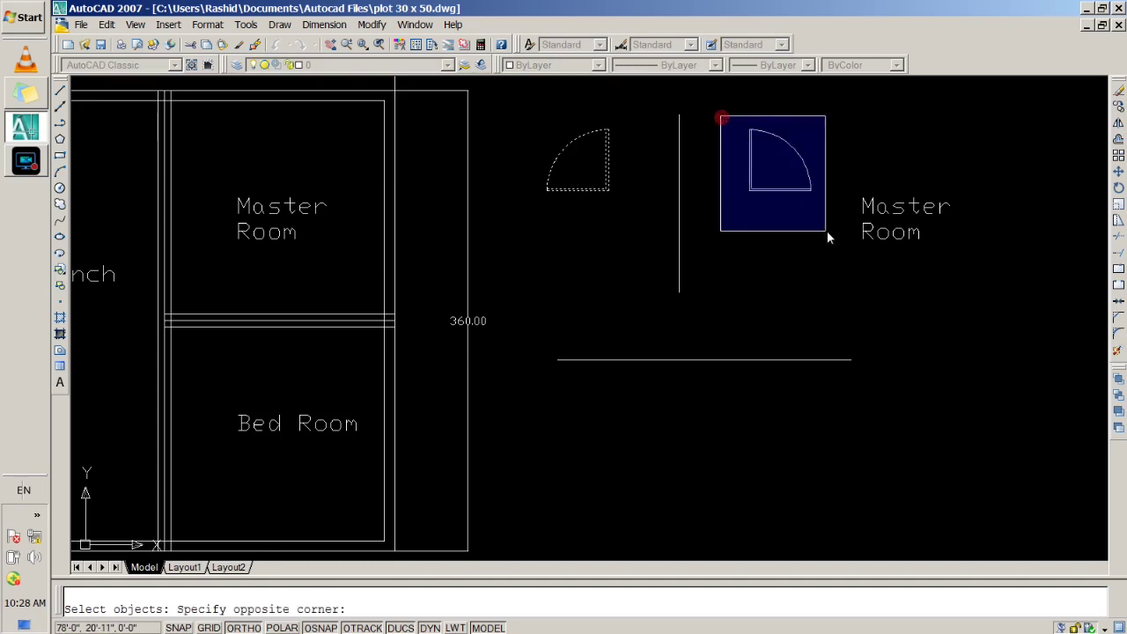
pyautogui.click(833, 234)
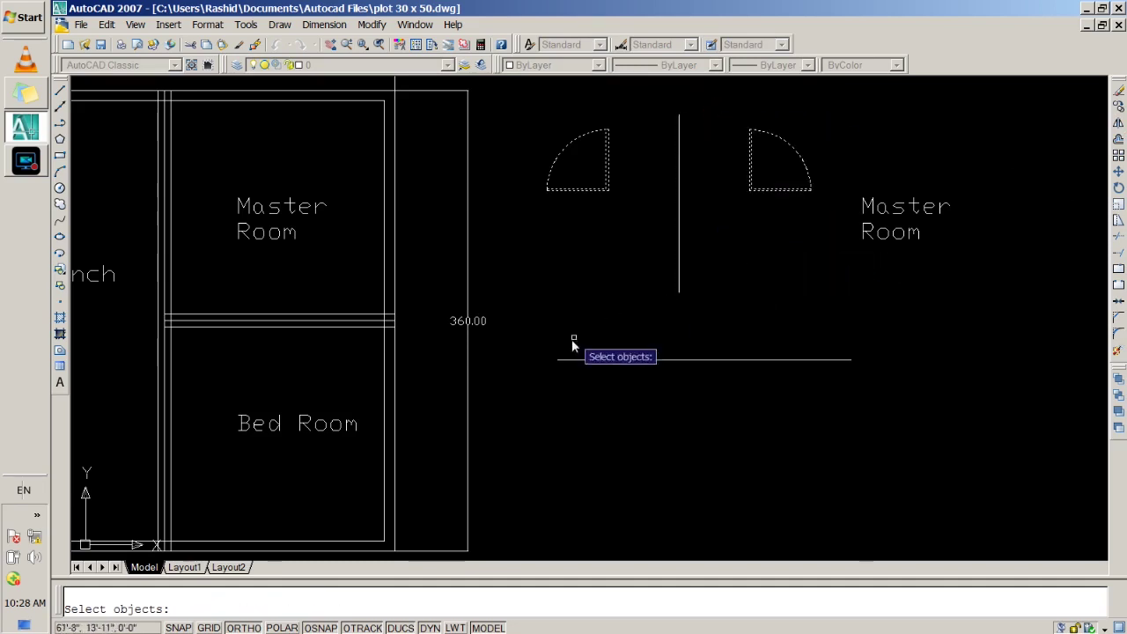
pyautogui.press('Return')
pyautogui.click(558, 360)
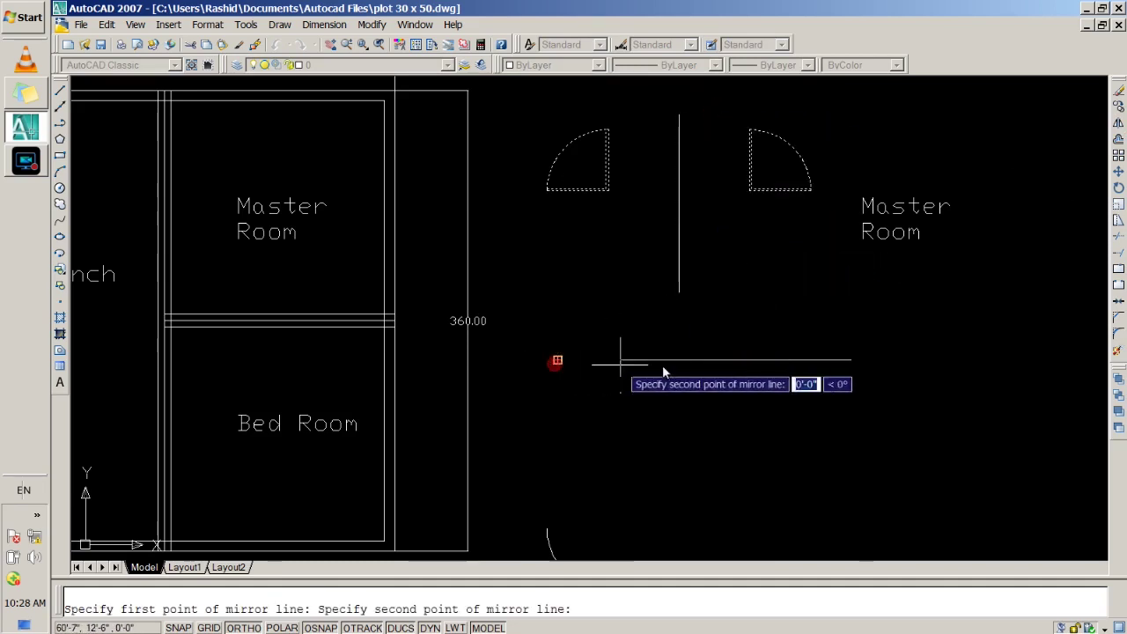
pyautogui.click(851, 359)
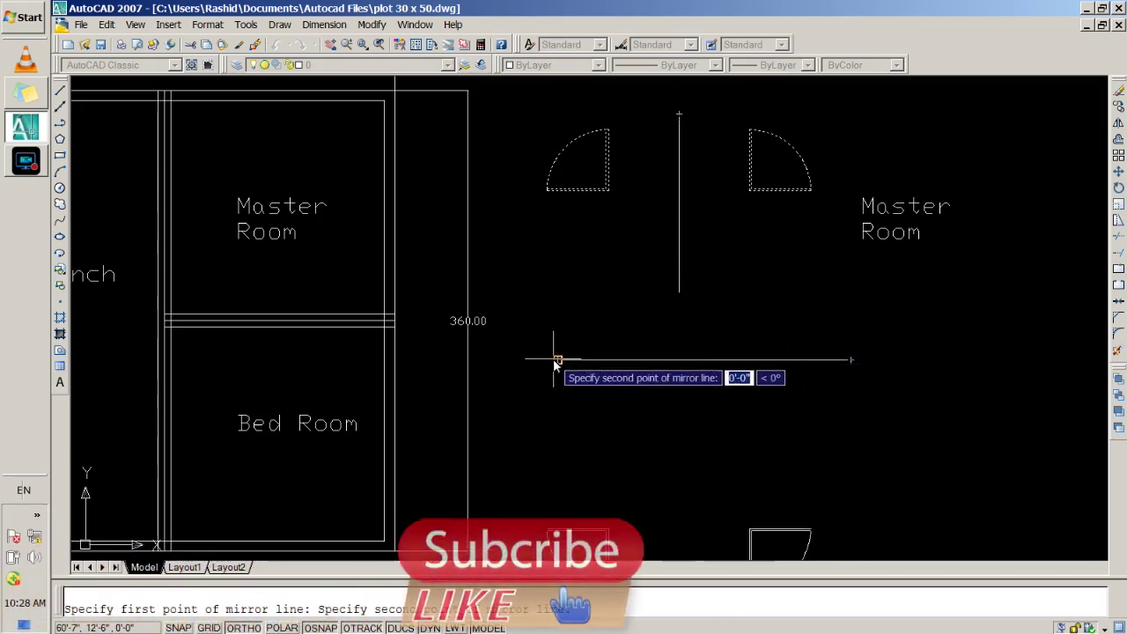
pyautogui.click(851, 360)
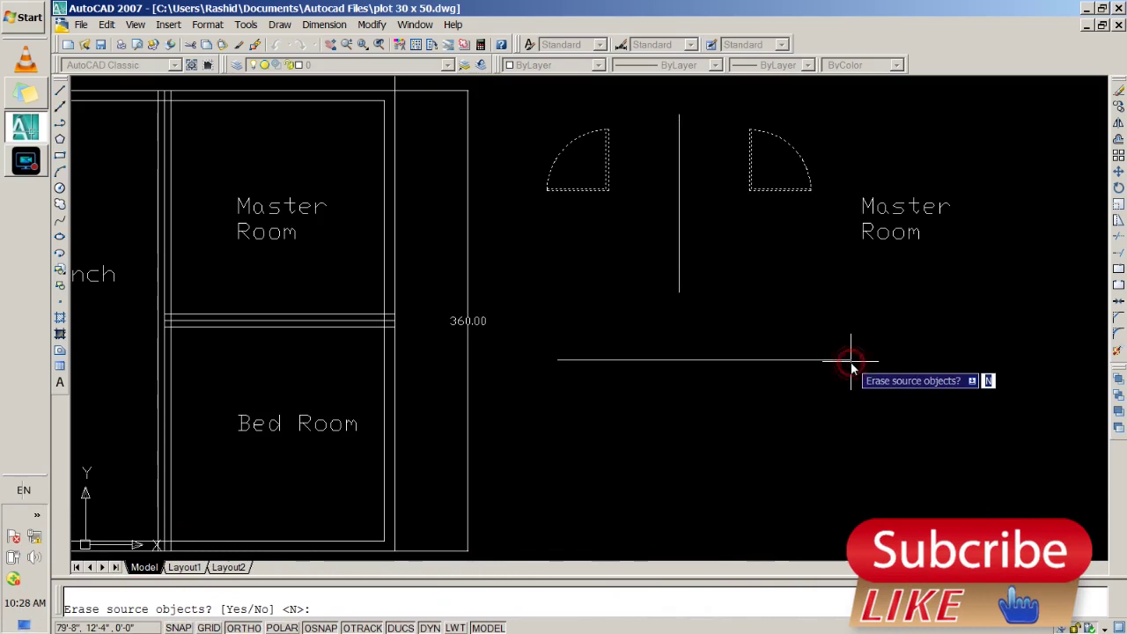
pyautogui.write('n')
pyautogui.press('Return')
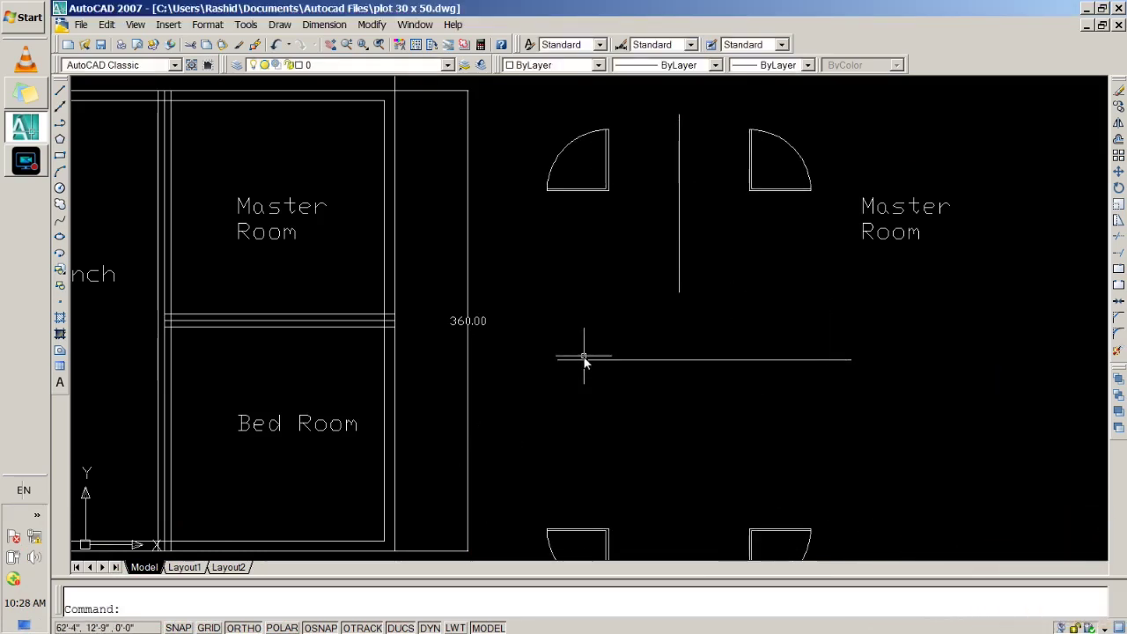
# Delete the horizontal and vertical guide lines
pyautogui.scroll(-5, 599, 346)
pyautogui.scroll(2, 599, 346)
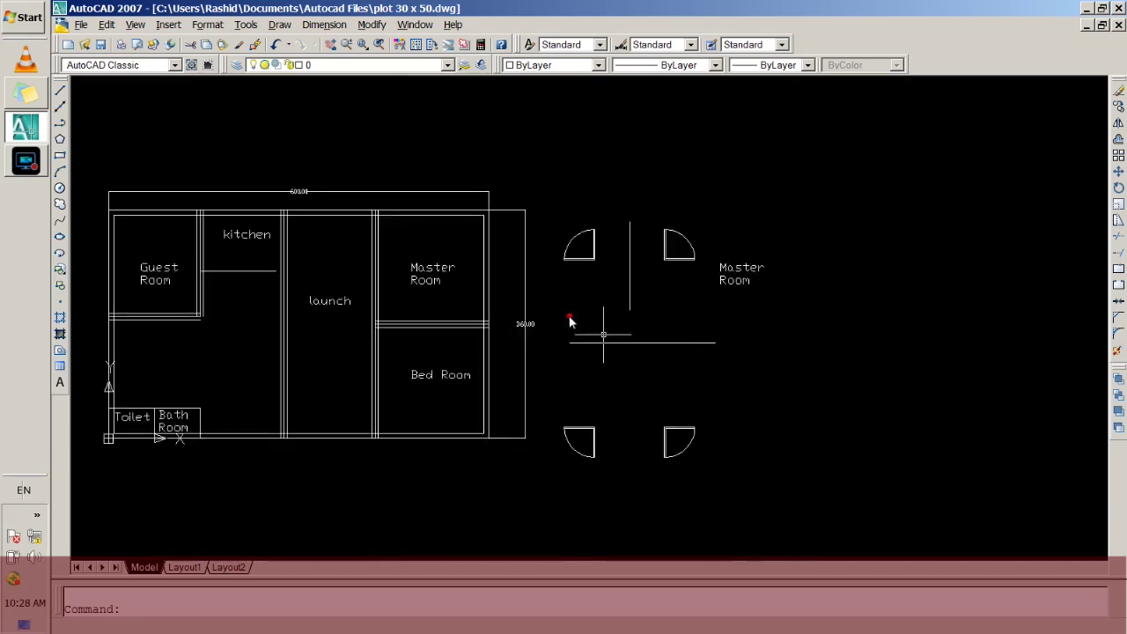
pyautogui.click(571, 317)
pyautogui.click(570, 334)
pyautogui.click(755, 384)
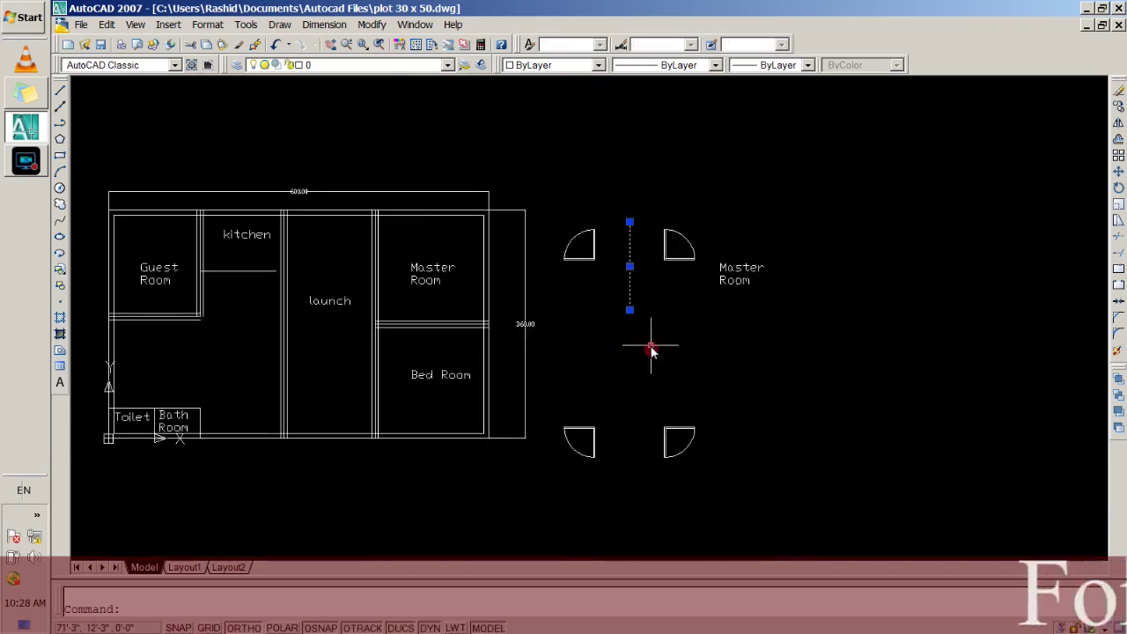
pyautogui.press('Delete')
pyautogui.click(566, 377)
# Move the bottom two door swings up to sit just below the top doors
pyautogui.click(594, 378)
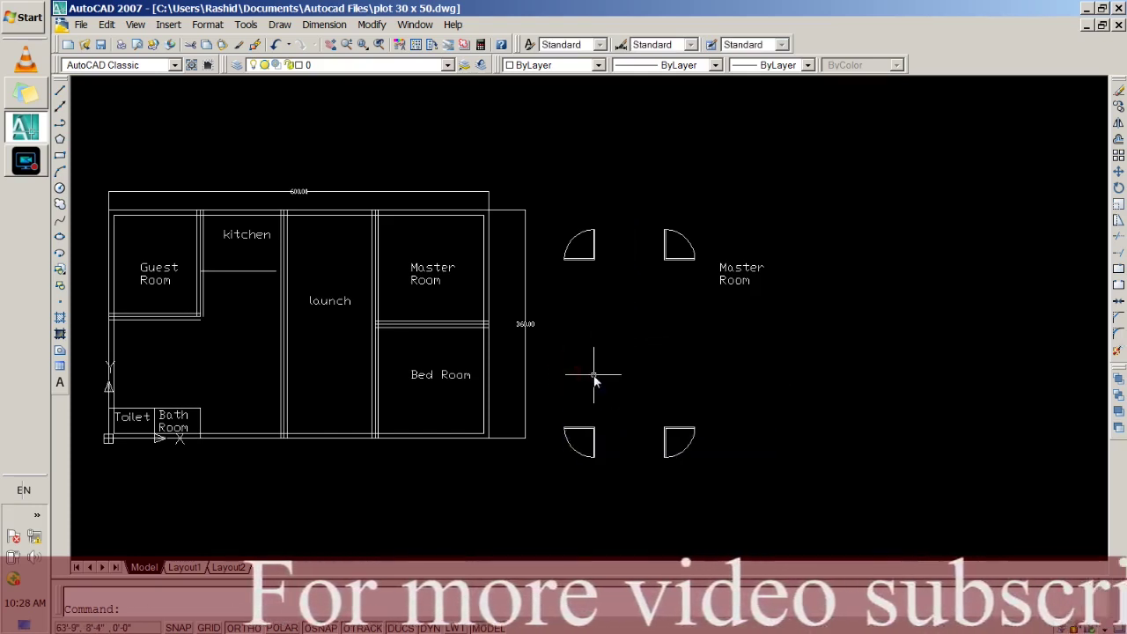
pyautogui.write('mo')
pyautogui.press('Return')
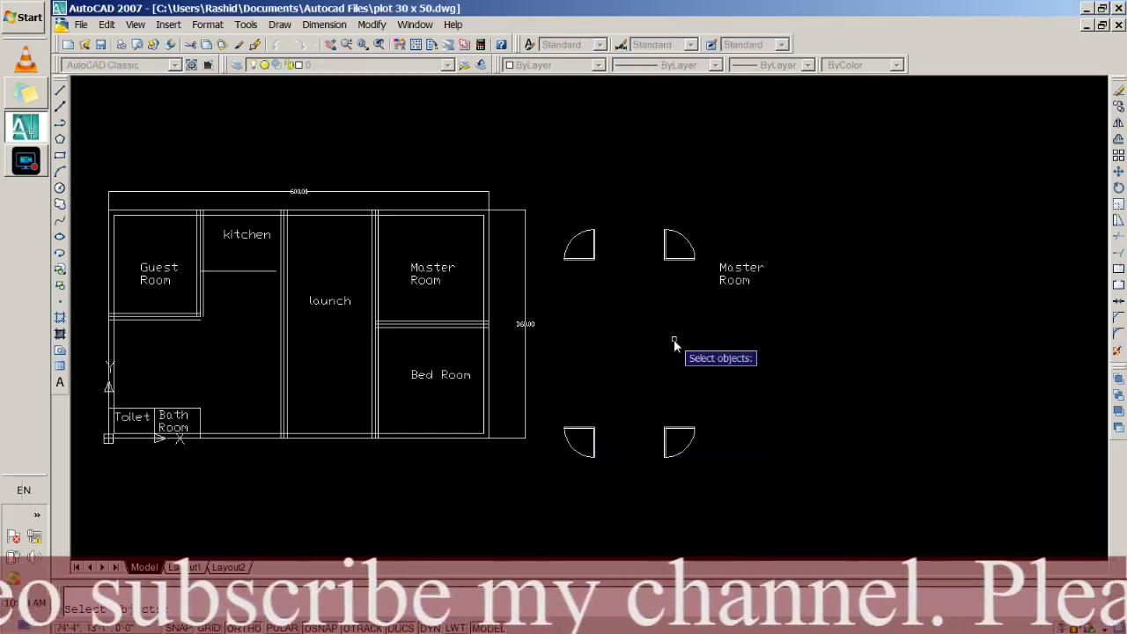
pyautogui.click(551, 418)
pyautogui.click(772, 533)
pyautogui.press('Return')
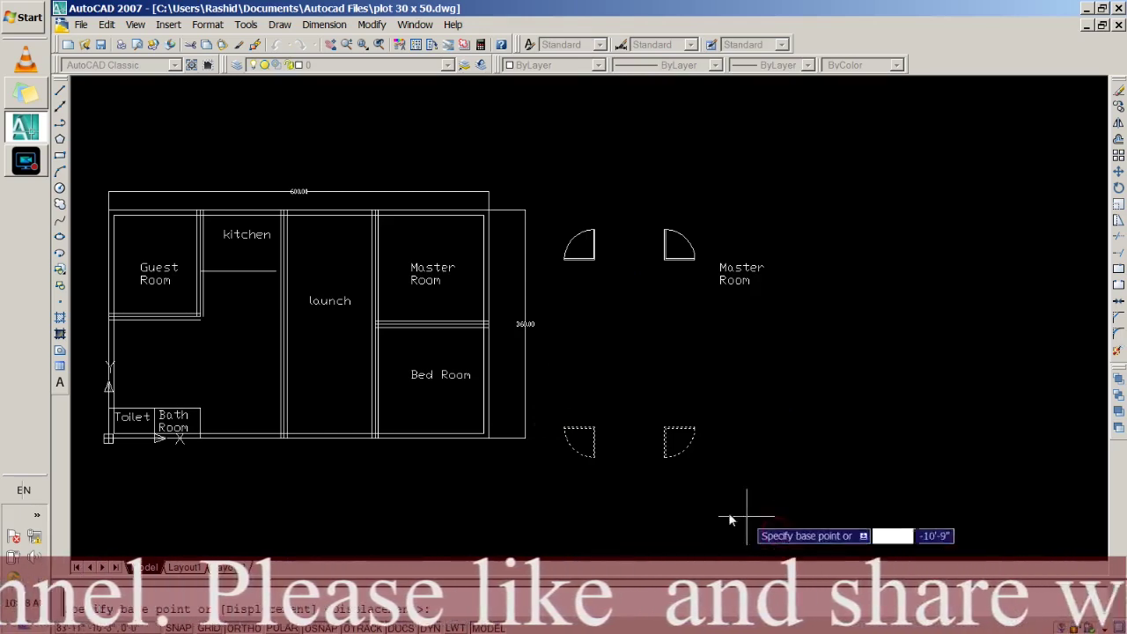
pyautogui.click(665, 429)
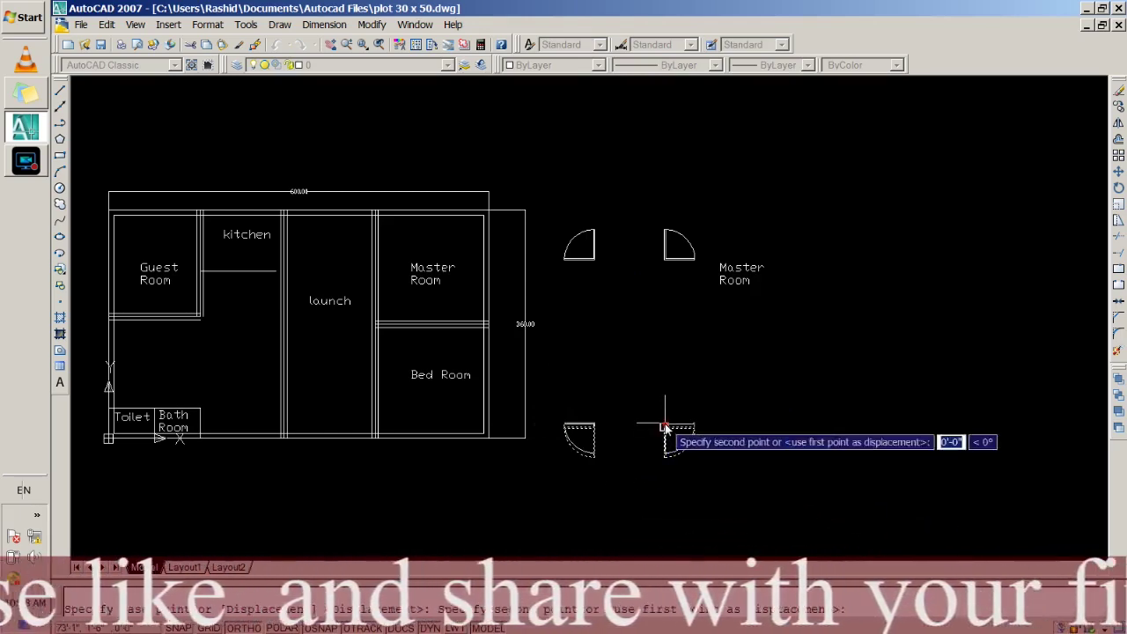
pyautogui.click(665, 294)
# Shift the right pair of doors left so they sit beside the left pair
pyautogui.scroll(4, 658, 221)
pyautogui.scroll(-3, 656, 220)
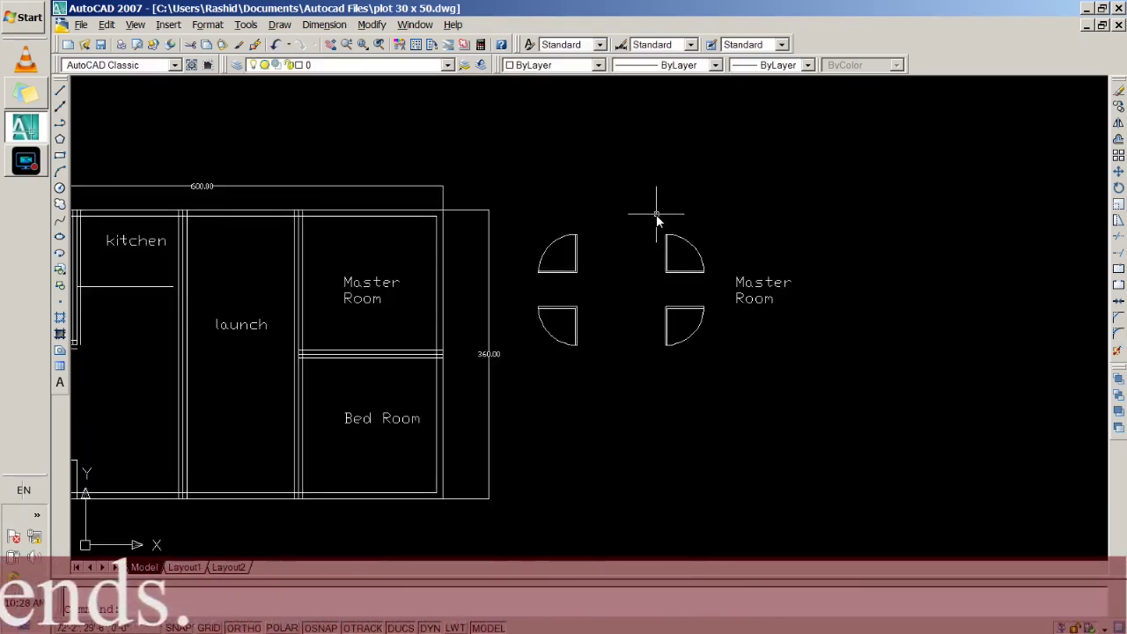
pyautogui.click(639, 212)
pyautogui.click(620, 211)
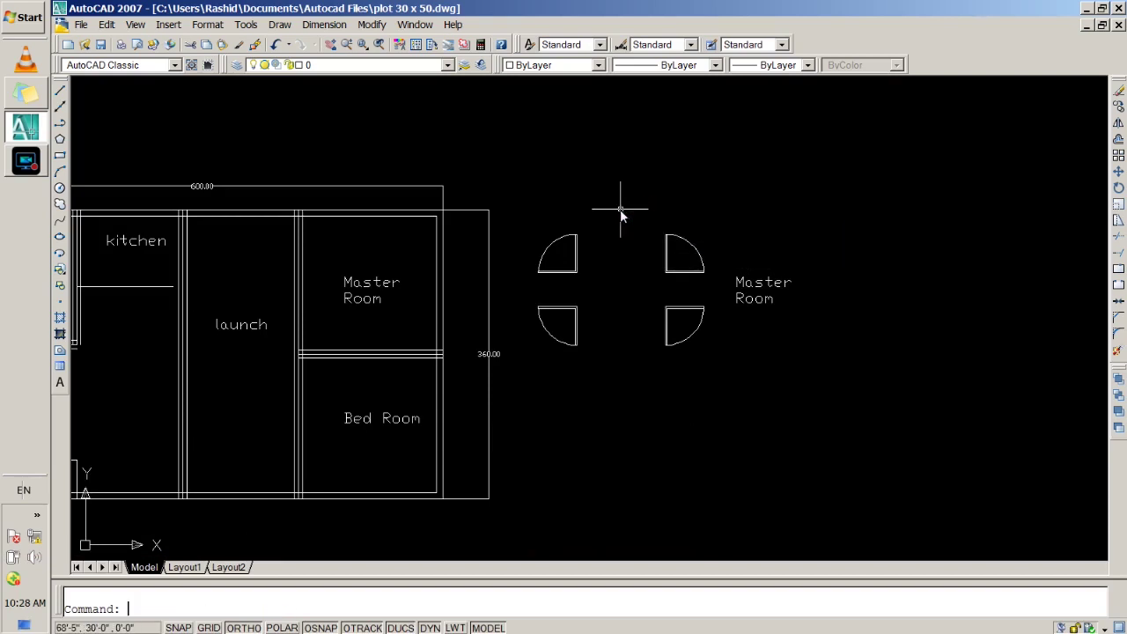
pyautogui.write('mo')
pyautogui.press('Return')
pyautogui.click(637, 203)
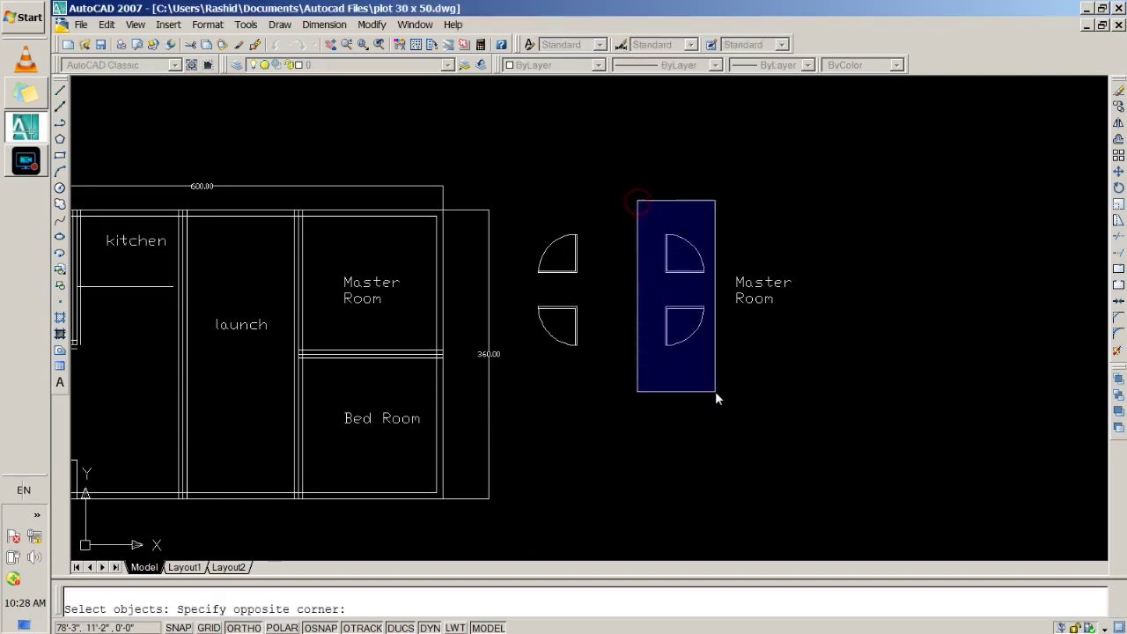
pyautogui.click(715, 391)
pyautogui.press('Return')
pyautogui.click(665, 309)
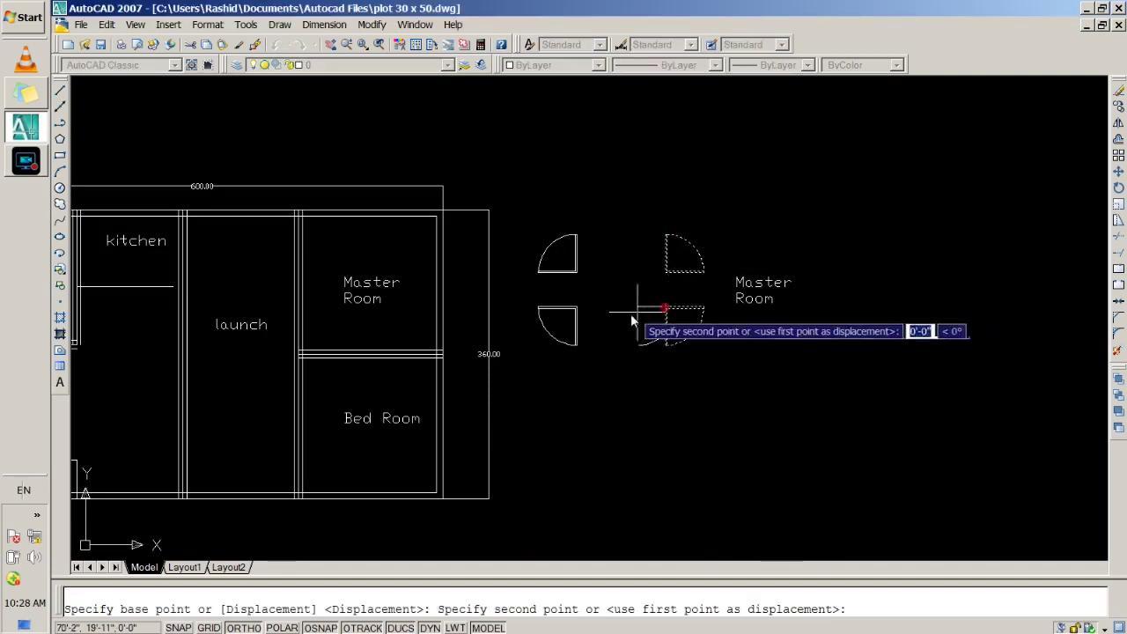
pyautogui.click(600, 308)
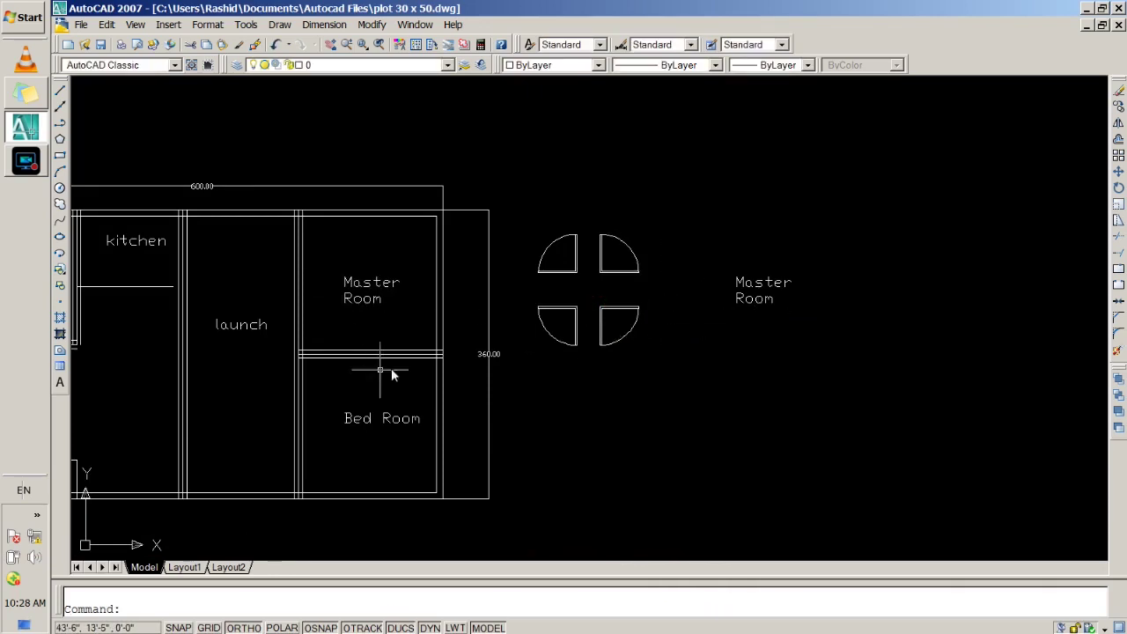
# Offset a horizontal wall line upward by a distance of 9
pyautogui.scroll(5, 308, 382)
pyautogui.scroll(-4, 302, 373)
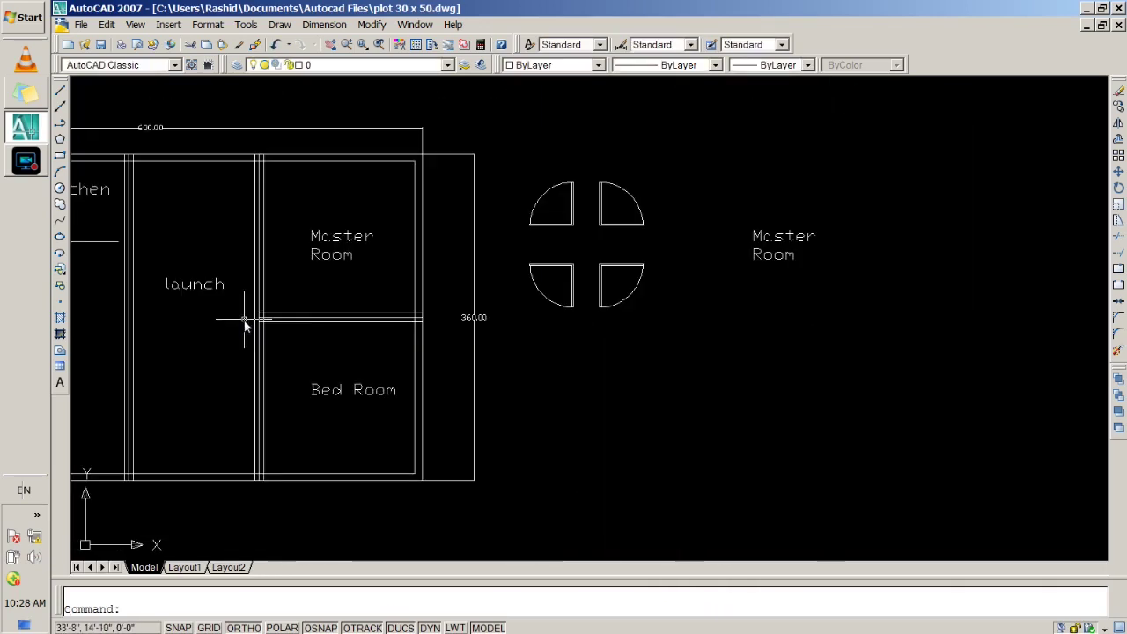
pyautogui.scroll(1, 210, 302)
pyautogui.scroll(-2, 205, 308)
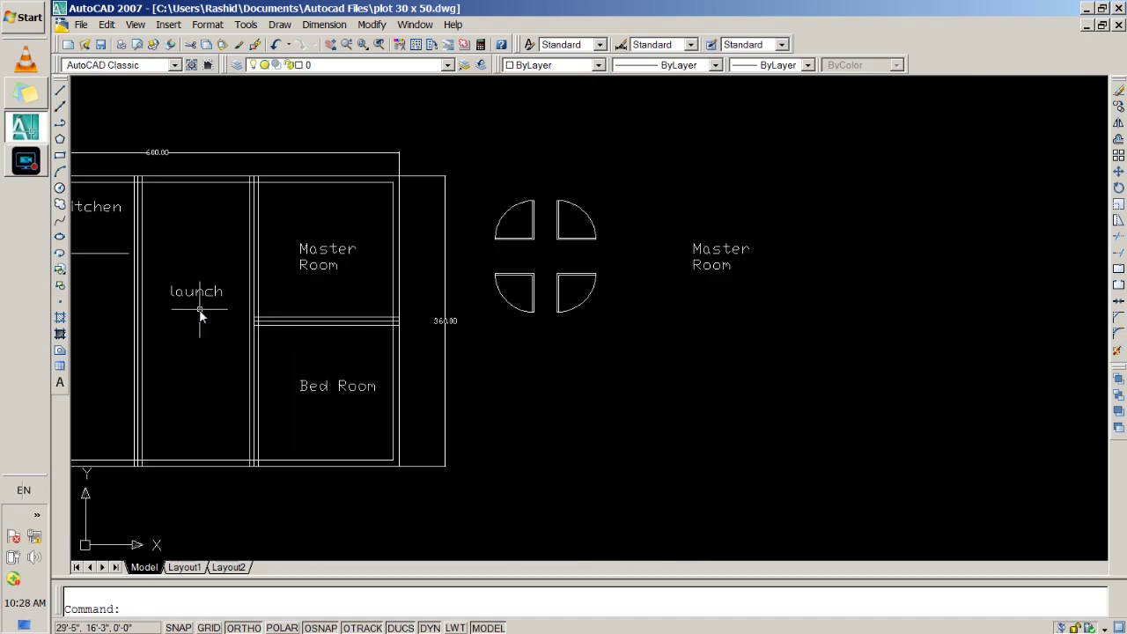
pyautogui.moveTo(201, 308); pyautogui.dragTo(441, 313, button='middle')
pyautogui.scroll(3, 539, 302)
pyautogui.scroll(2, 539, 301)
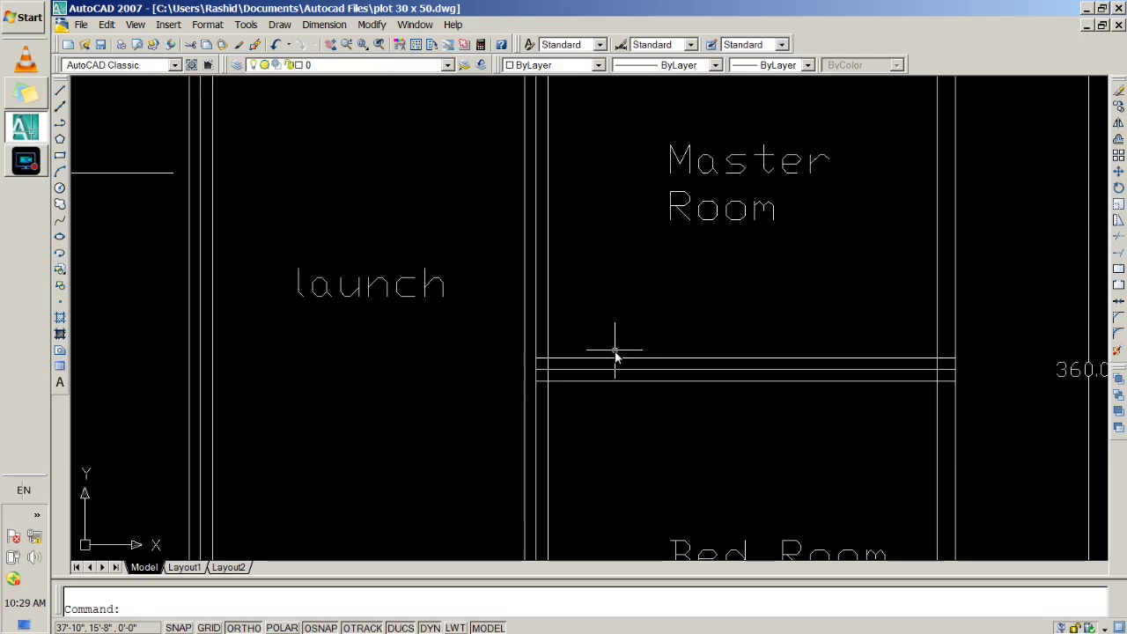
pyautogui.write('offs')
pyautogui.press('Return')
pyautogui.write('9')
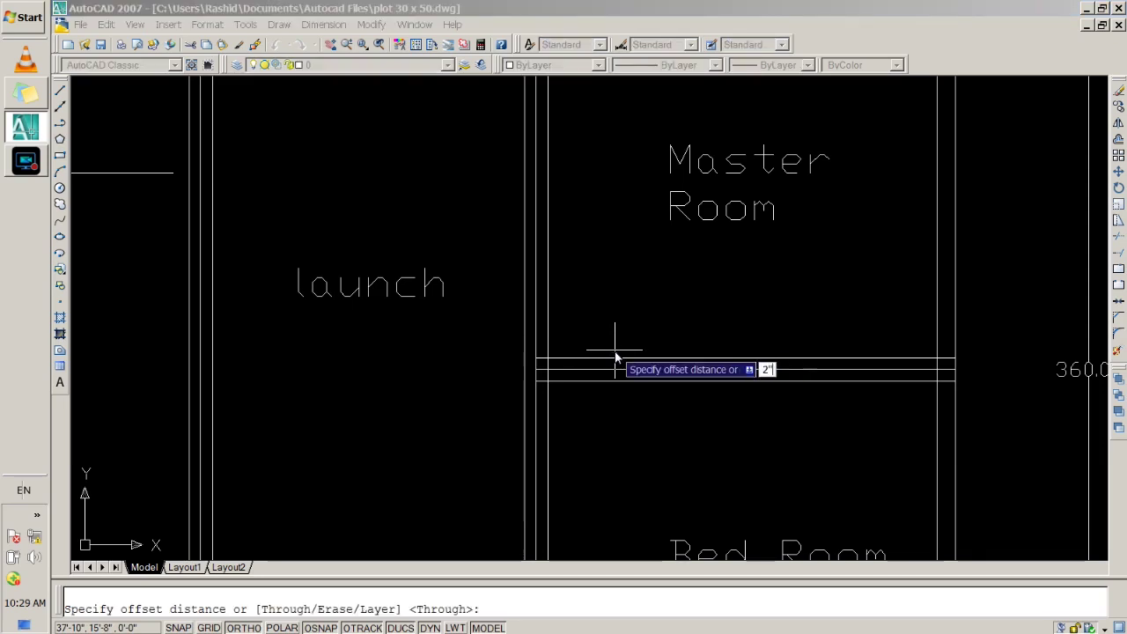
pyautogui.press('Return')
pyautogui.click(607, 365)
pyautogui.click(604, 339)
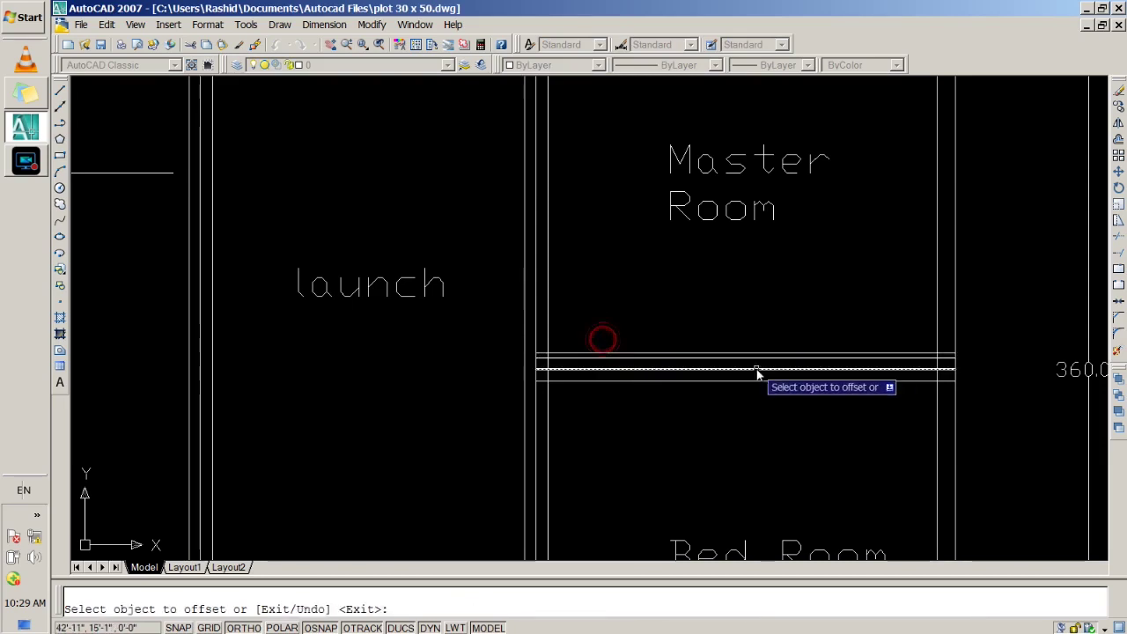
pyautogui.press('Return')
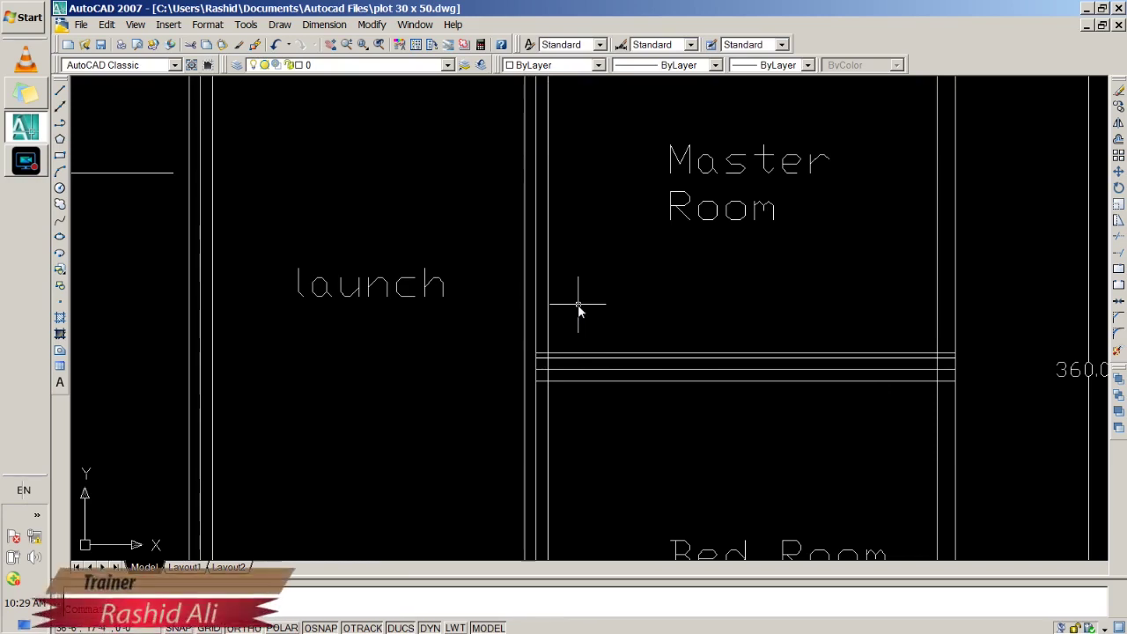
# Offset the upper horizontal wall line up to just below the Master Room label
pyautogui.write('offset')
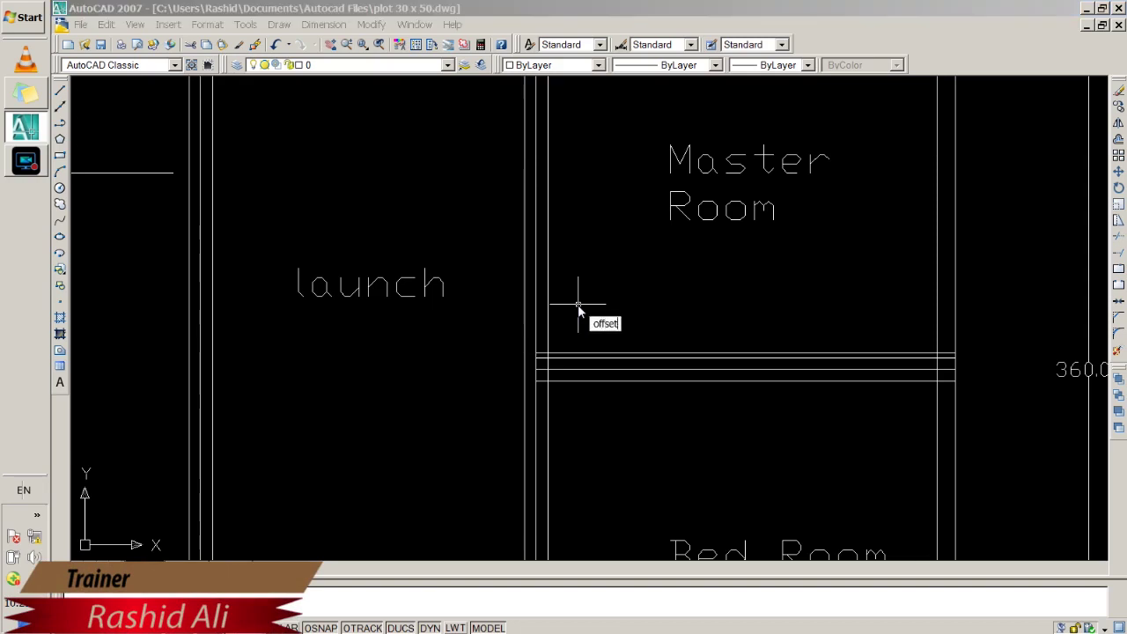
pyautogui.press('Return')
pyautogui.press('Return')
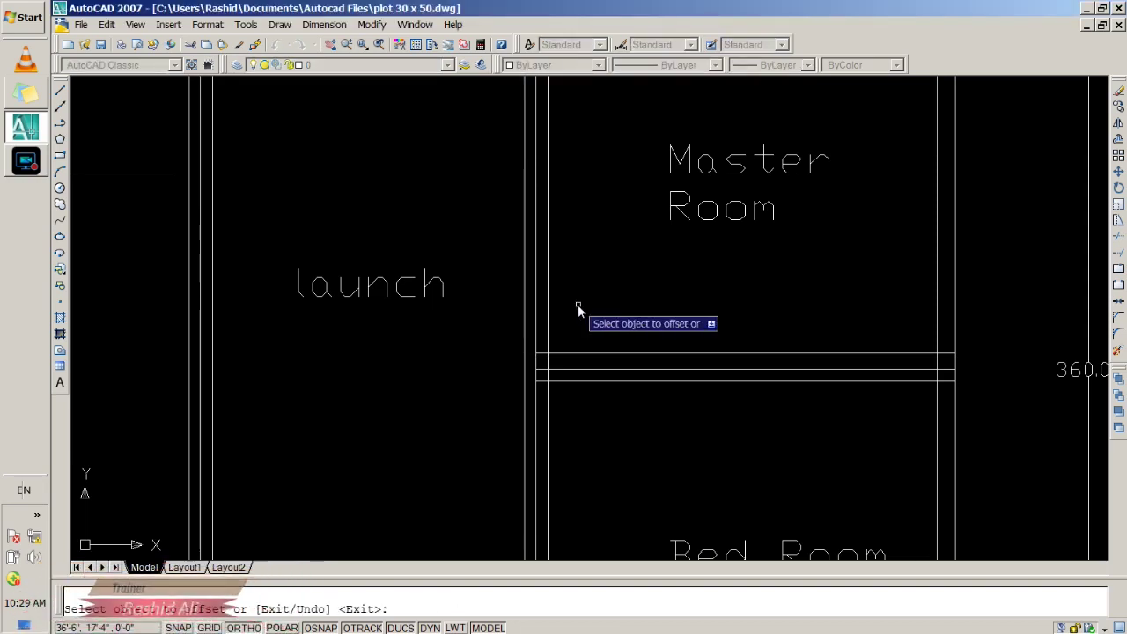
pyautogui.click(580, 357)
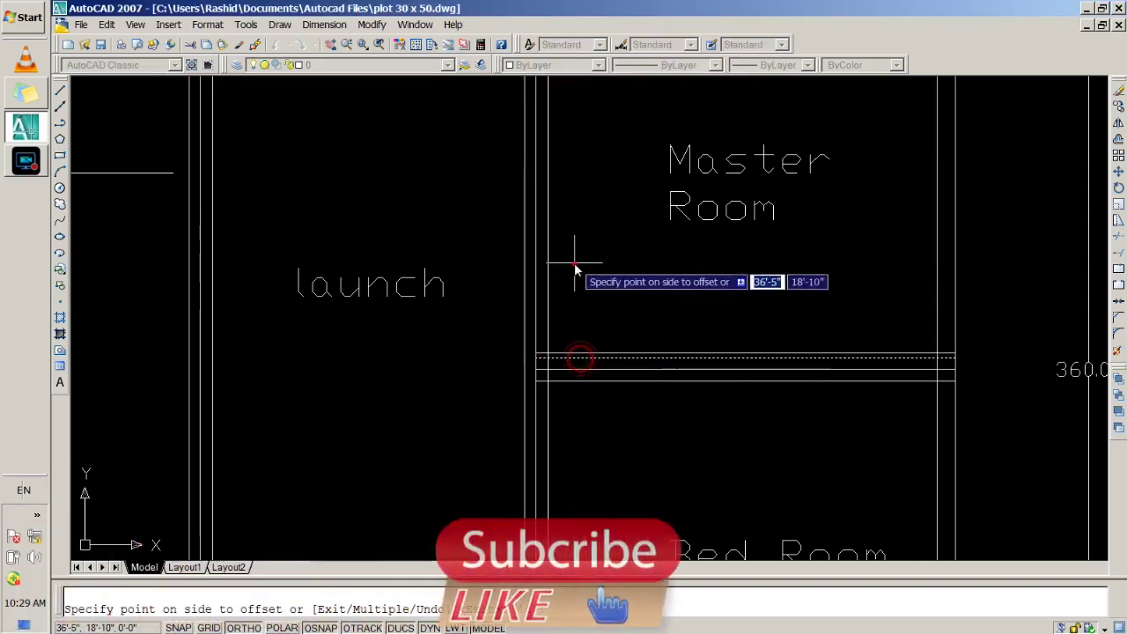
pyautogui.click(574, 266)
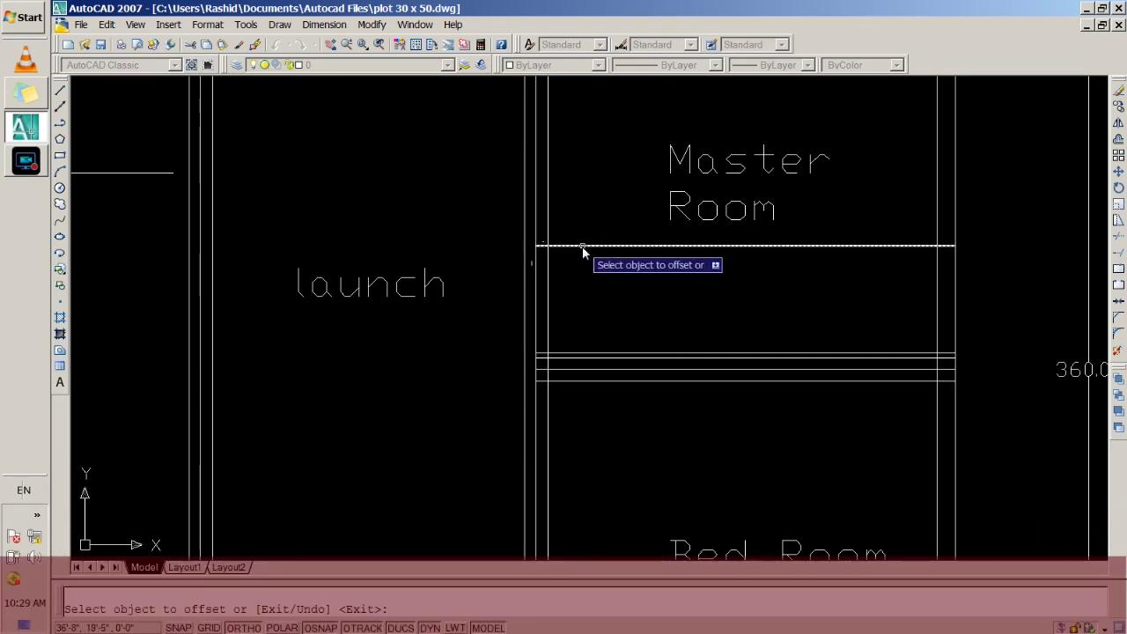
pyautogui.write('exte')
pyautogui.press('Return')
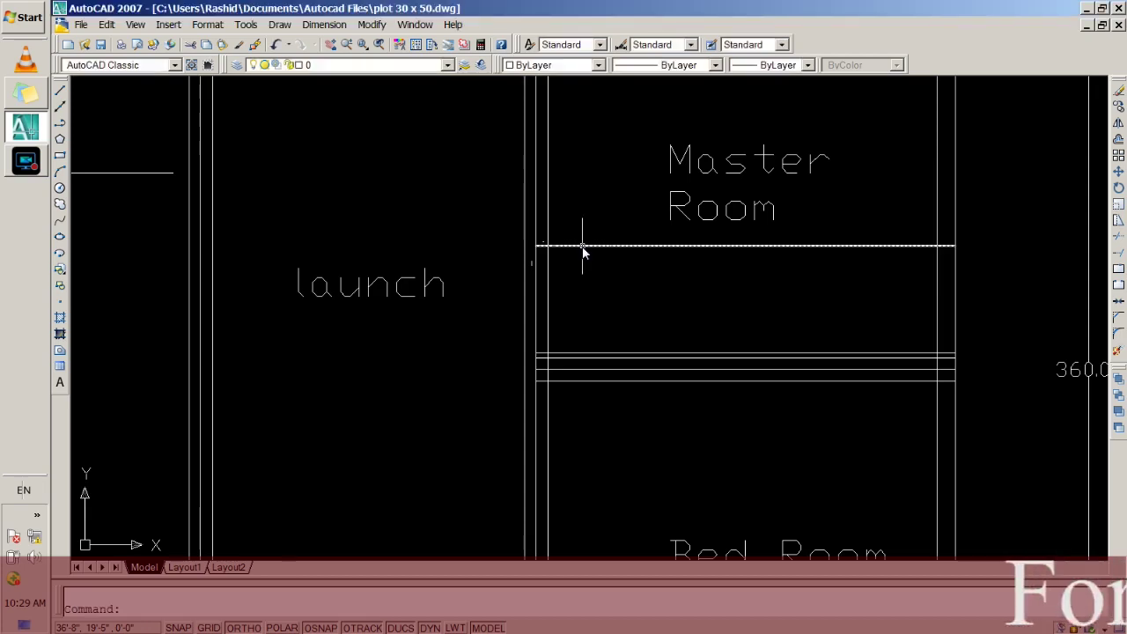
pyautogui.click(560, 246)
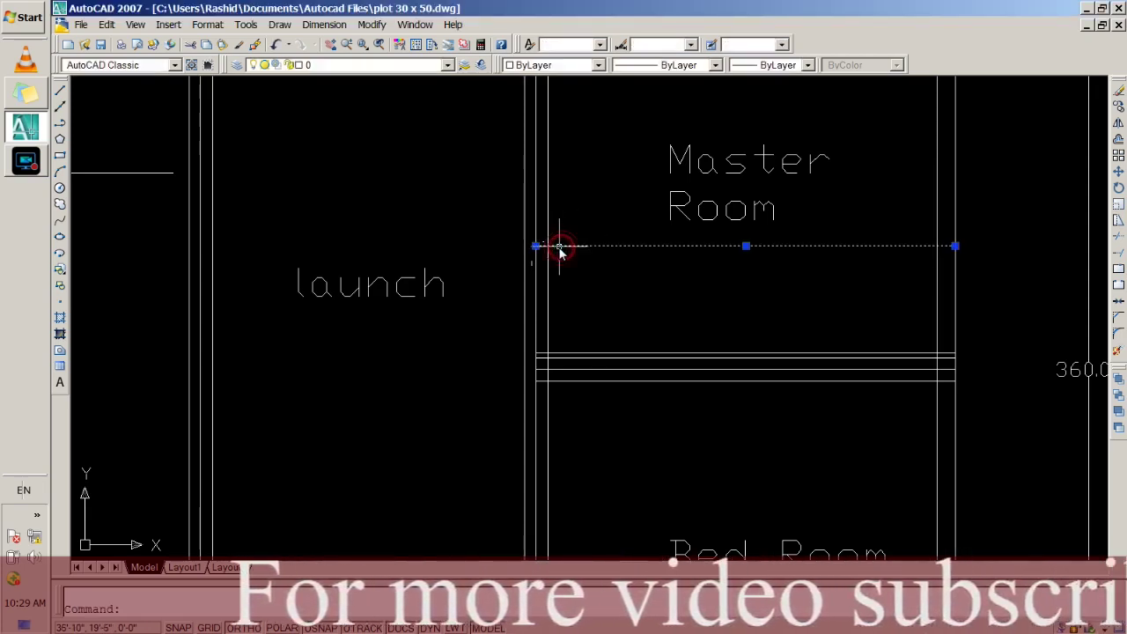
# Extend the new line's left end across the launch to the outer left wall
pyautogui.press('Escape')
pyautogui.write('exte')
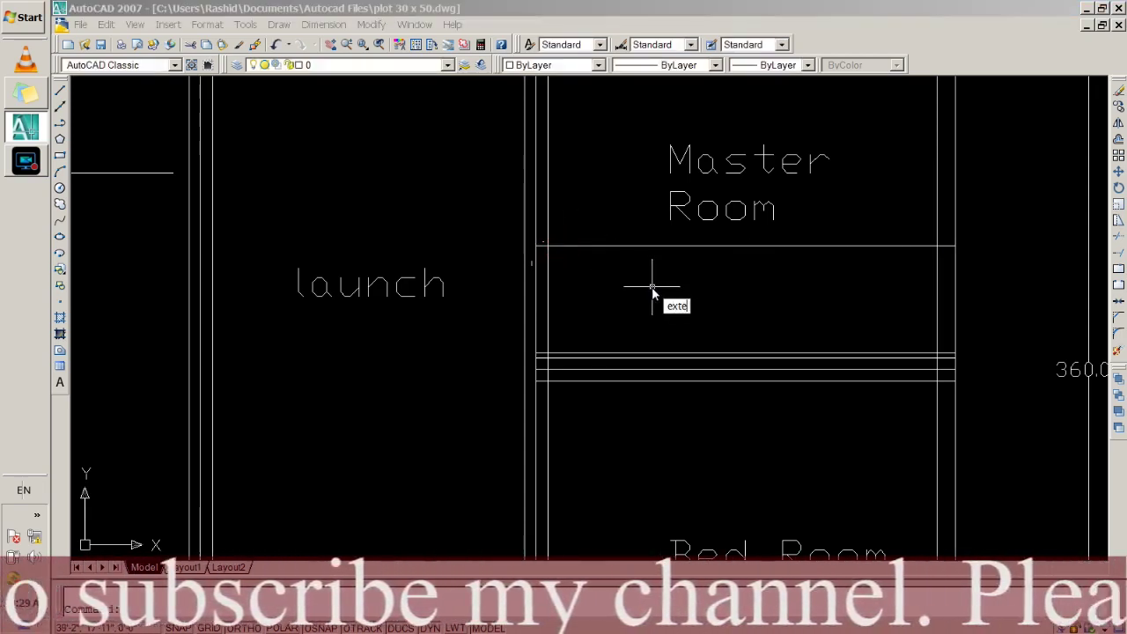
pyautogui.write('nd')
pyautogui.press('Return')
pyautogui.click(598, 246)
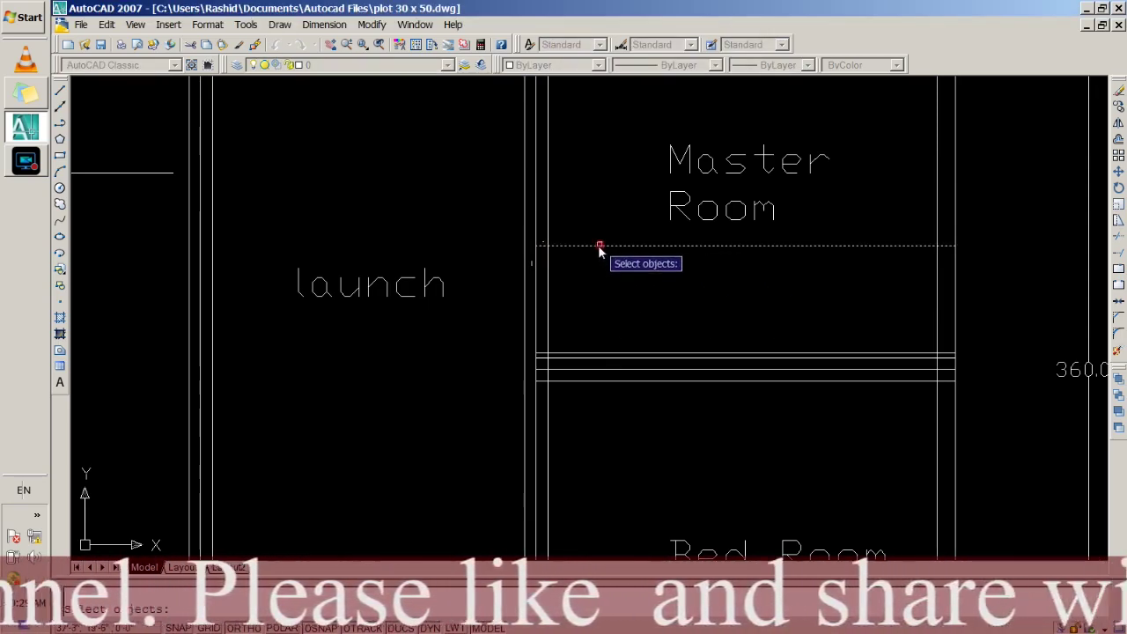
pyautogui.press('Return')
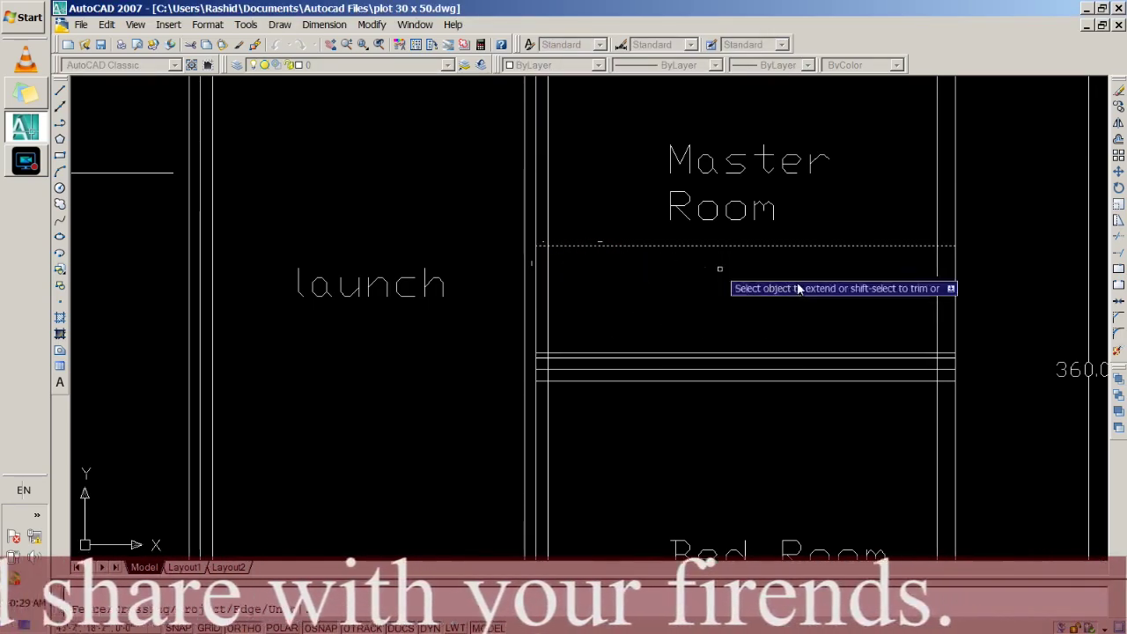
pyautogui.press('Return')
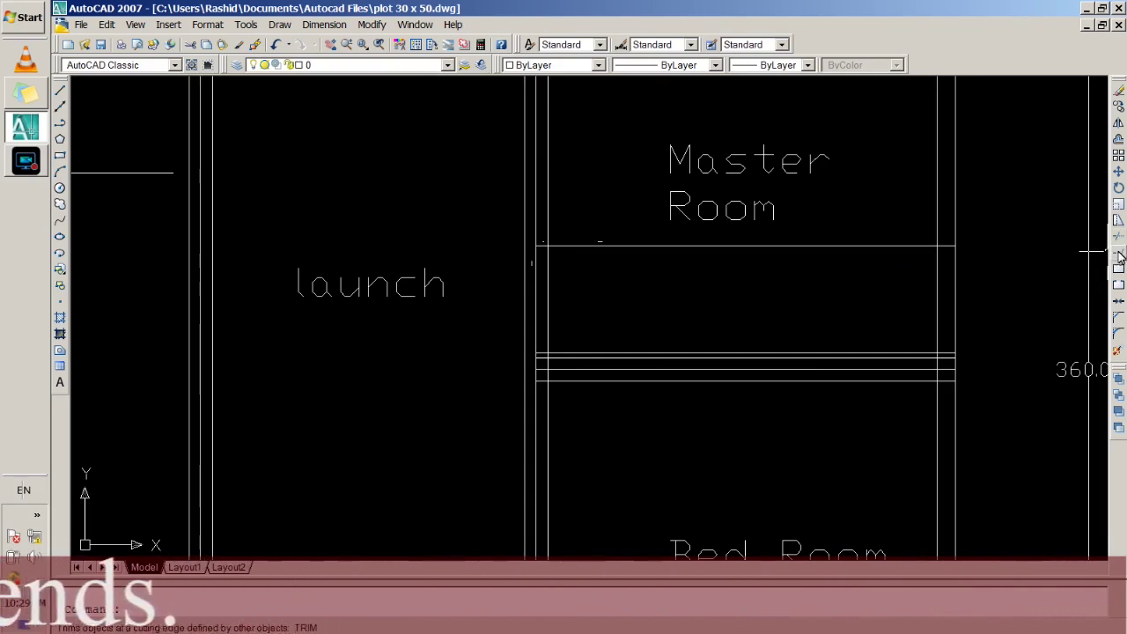
pyautogui.click(1118, 252)
pyautogui.press('Return')
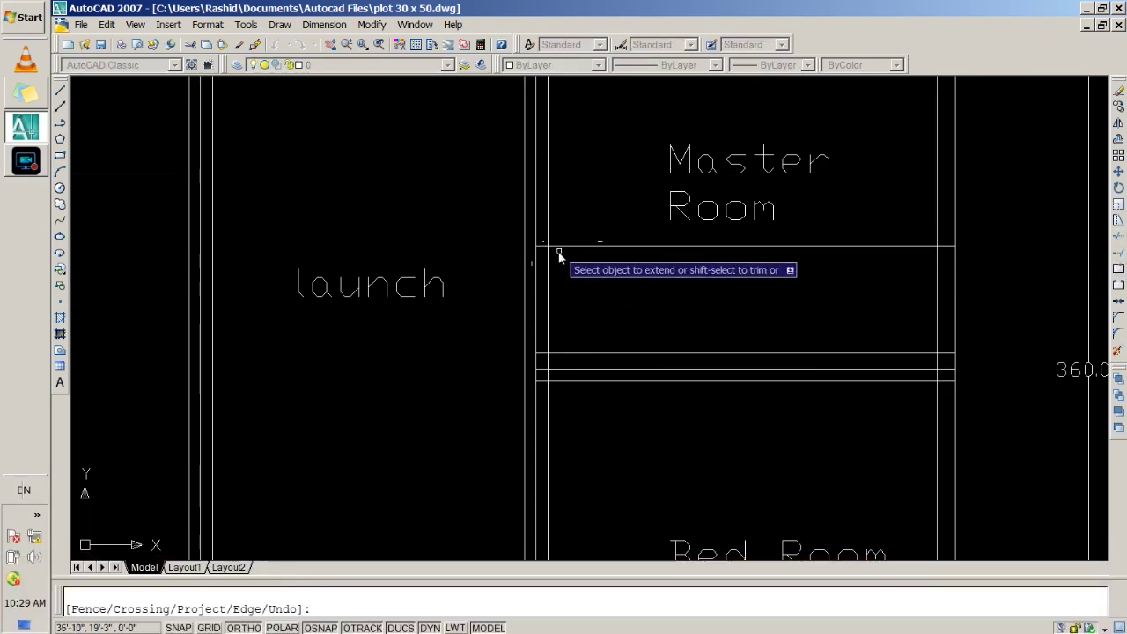
pyautogui.click(558, 246)
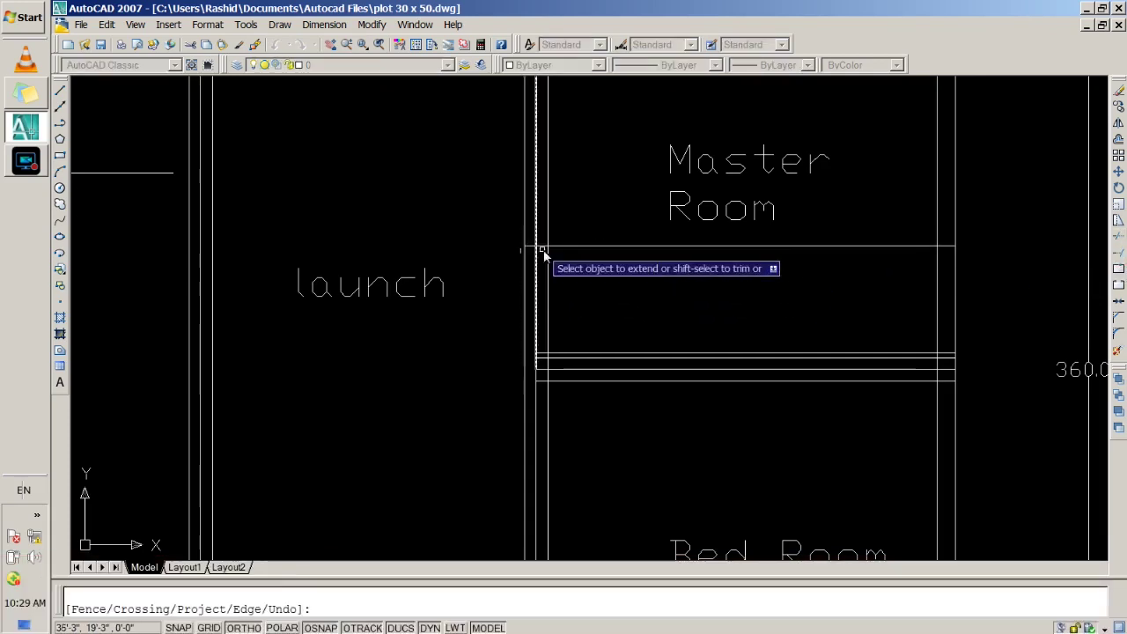
pyautogui.click(557, 247)
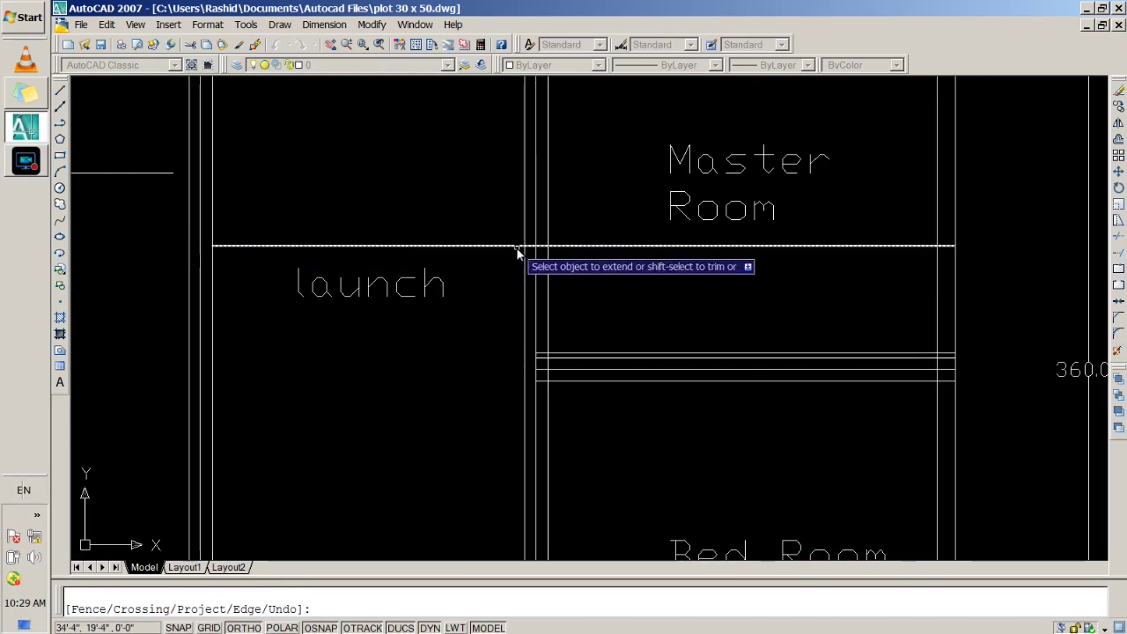
pyautogui.press('Return')
# Trim parts of the extended line, then undo the unwanted trim
pyautogui.write('trim')
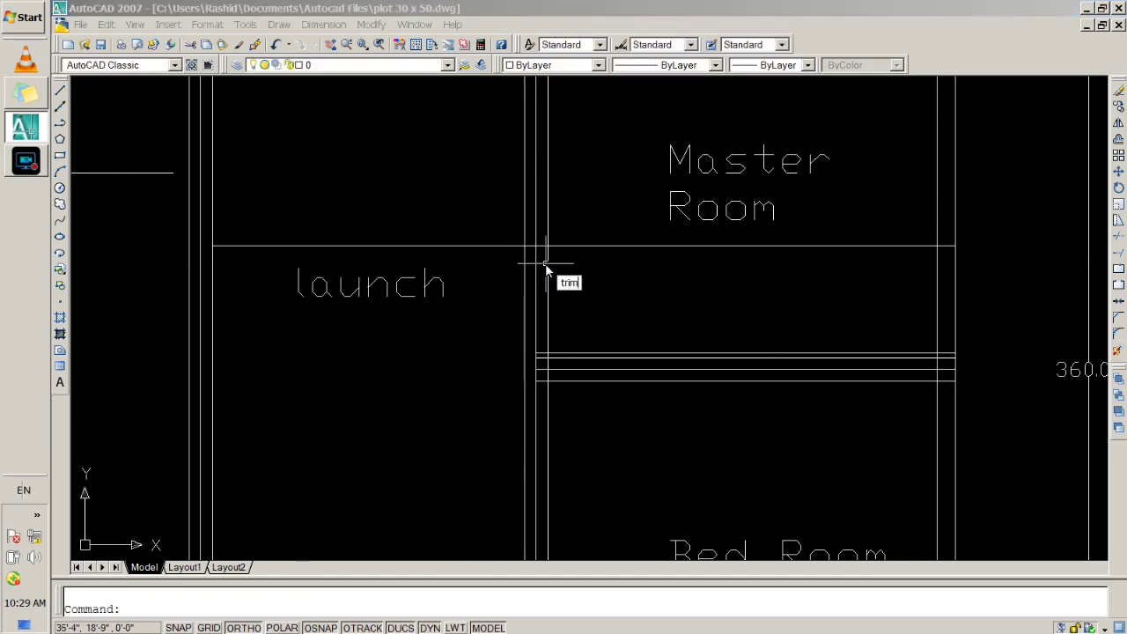
pyautogui.press('Return')
pyautogui.press('Return')
pyautogui.click(504, 247)
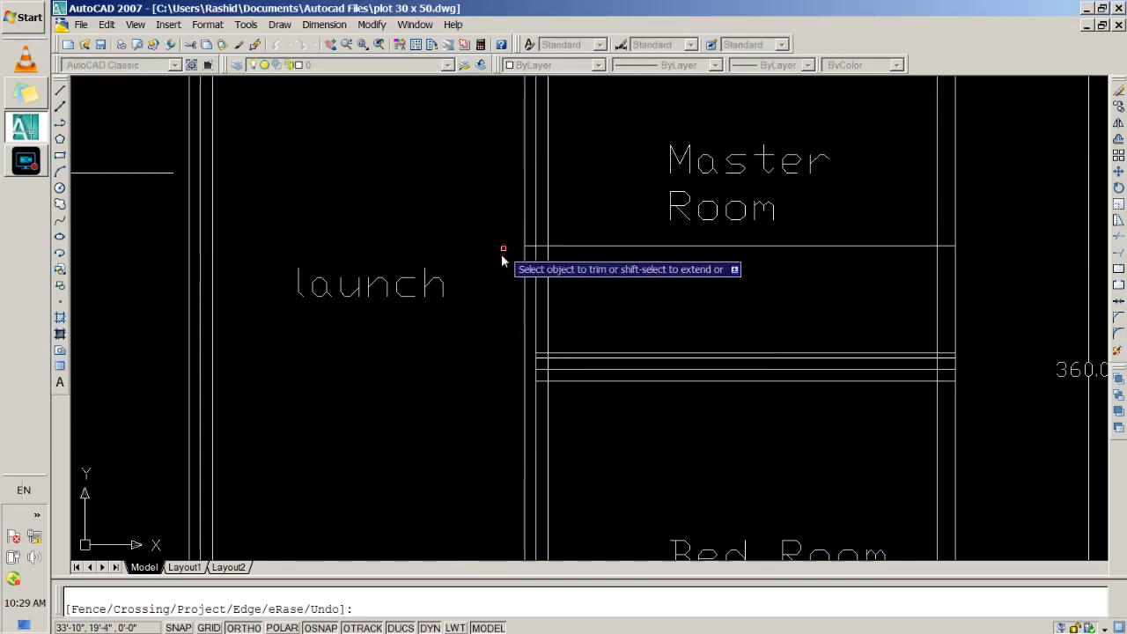
pyautogui.click(573, 248)
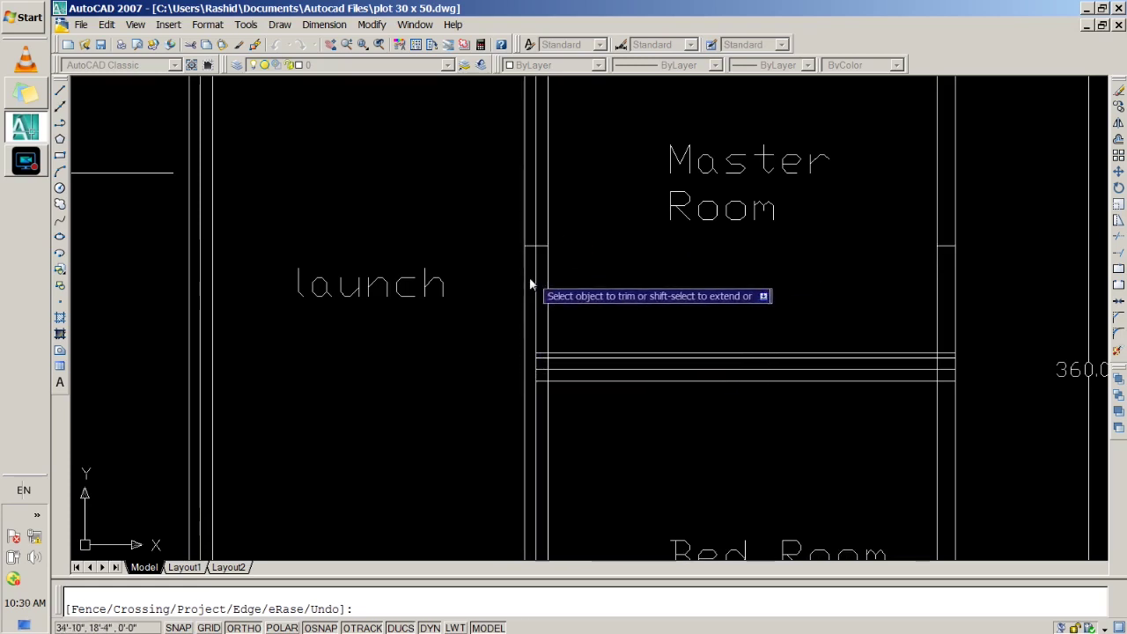
pyautogui.write('u')
pyautogui.press('Return')
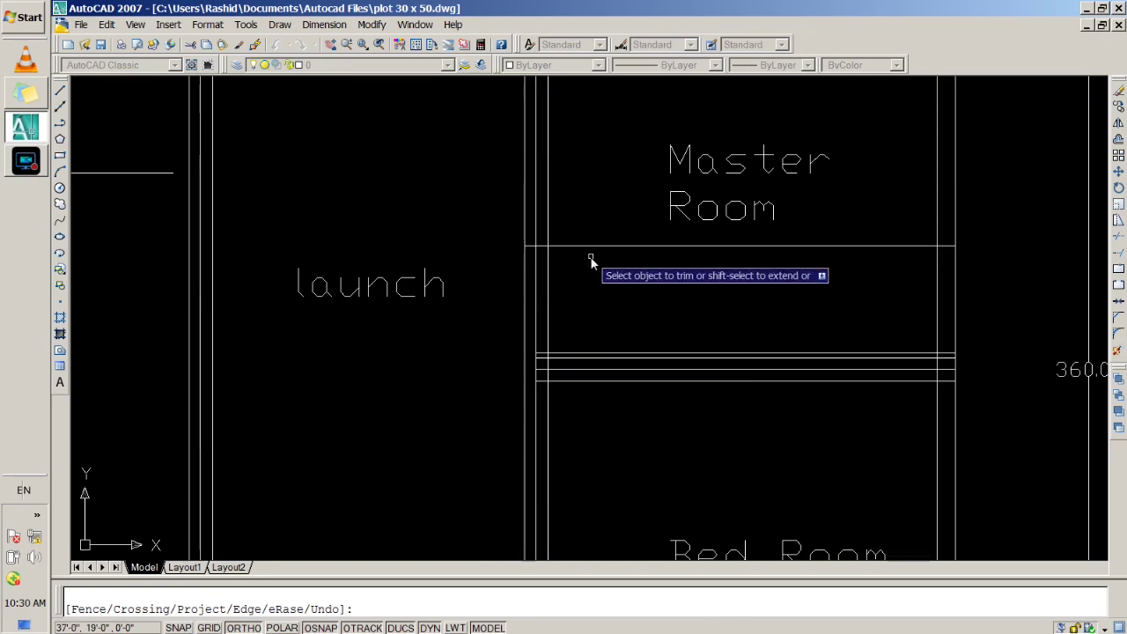
pyautogui.press('Return')
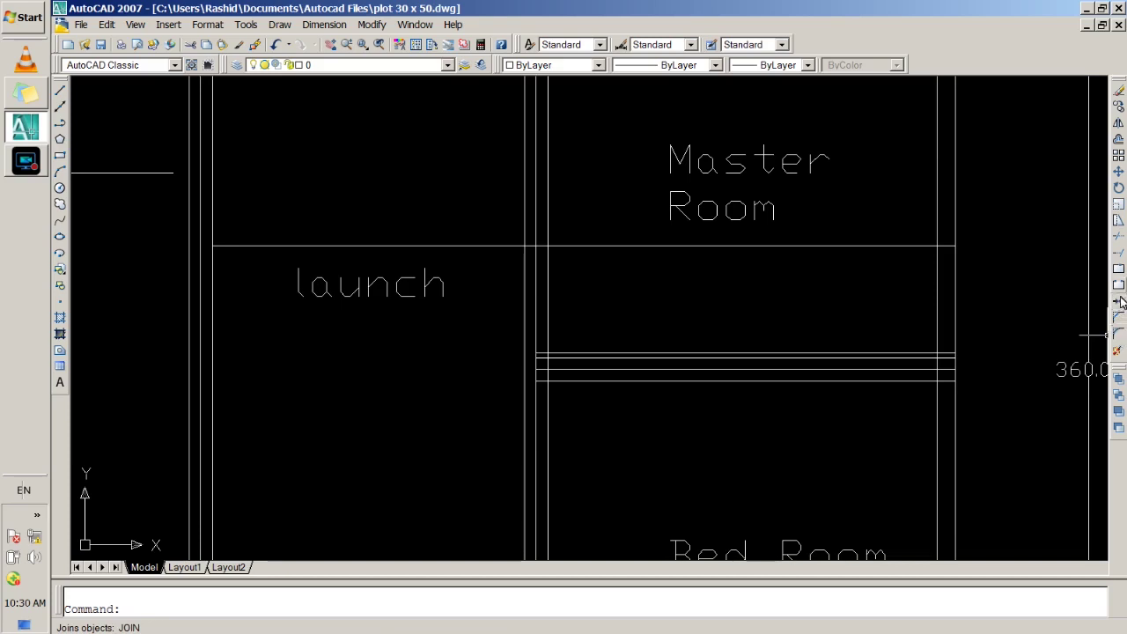
# Extend the lower wall line left to the outer wall
pyautogui.click(1119, 255)
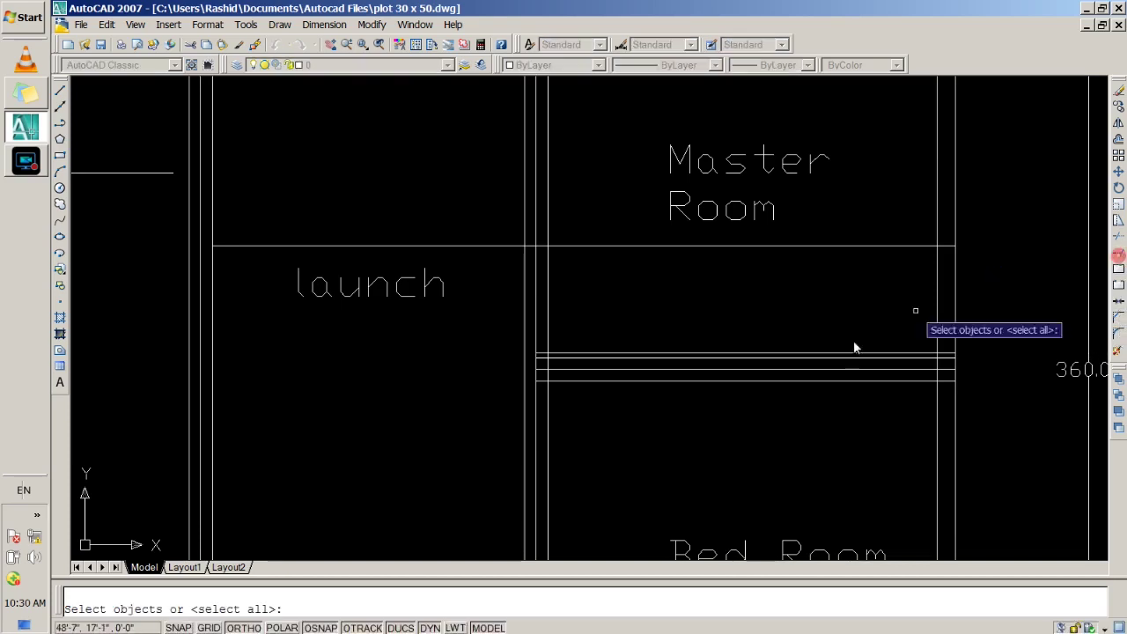
pyautogui.press('Return')
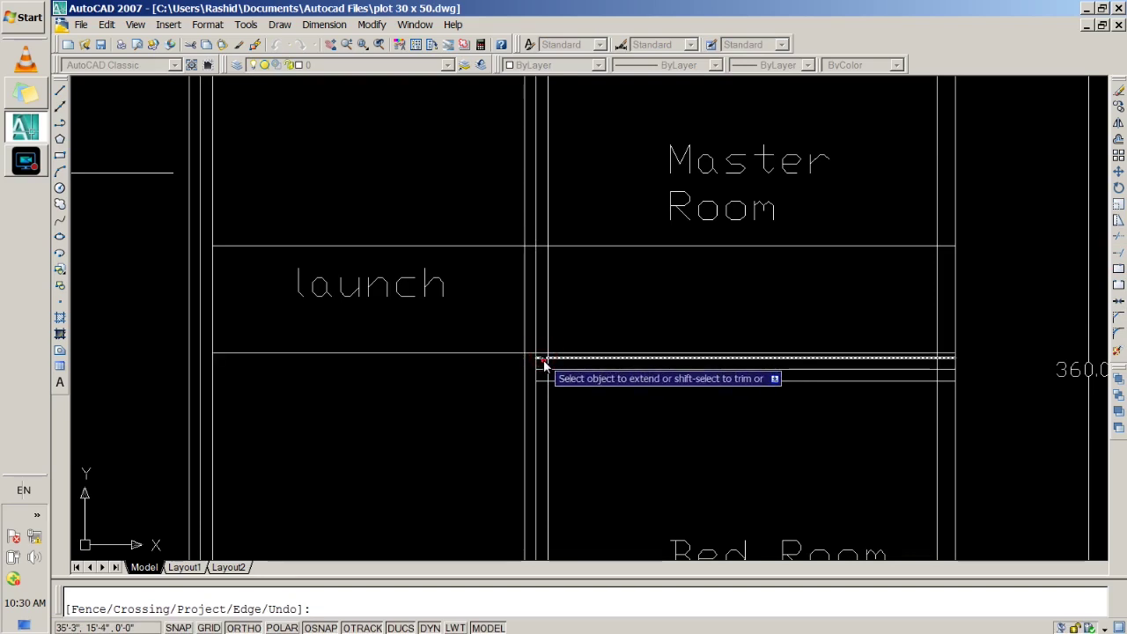
pyautogui.click(543, 361)
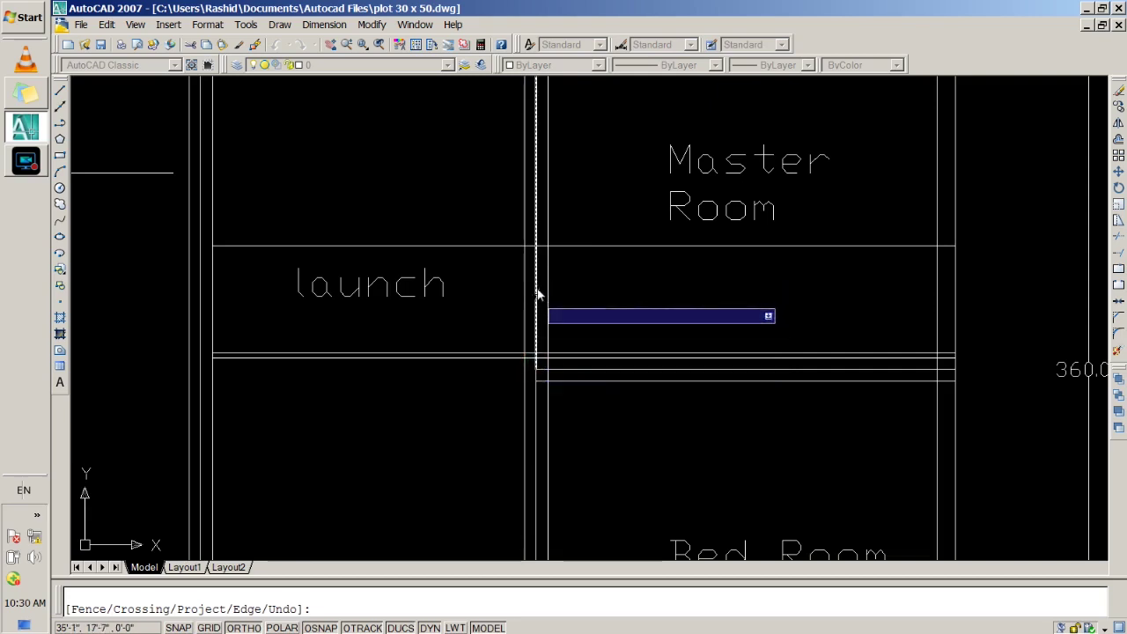
pyautogui.press('Return')
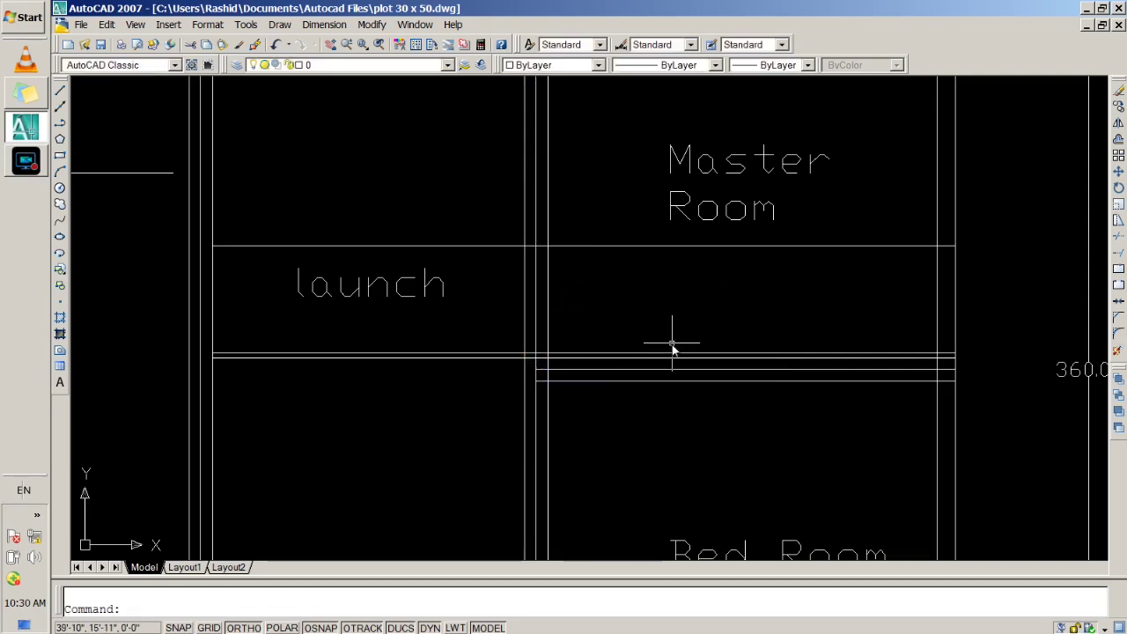
# Trim the two vertical wall lines and the short corner stub at the doorway
pyautogui.write('tr')
pyautogui.press('Return')
pyautogui.press('Return')
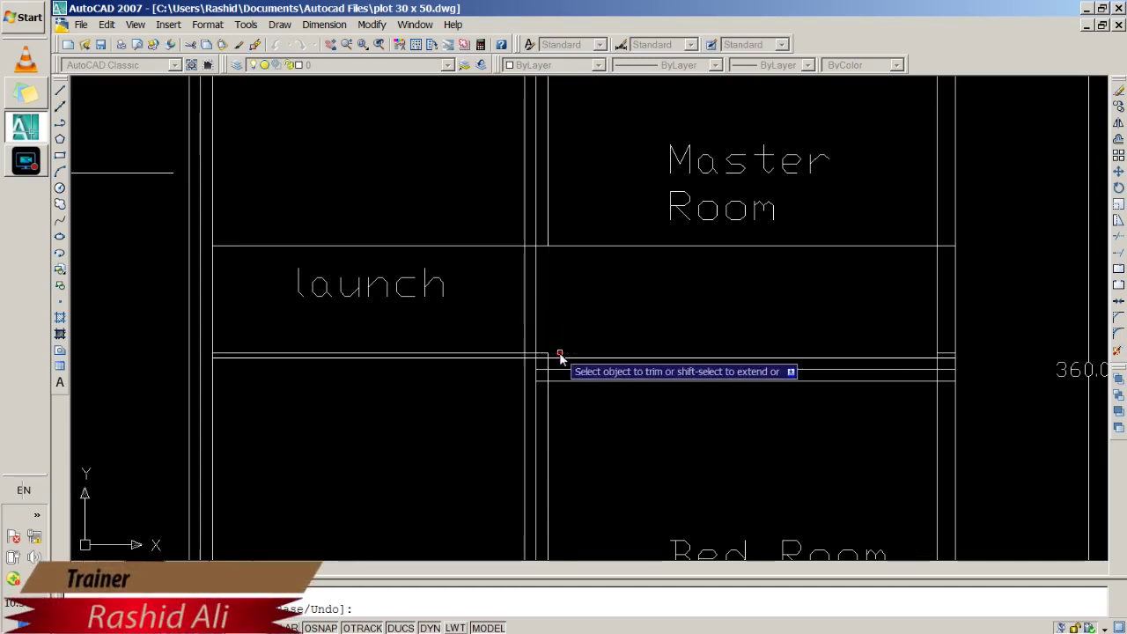
pyautogui.click(537, 293)
pyautogui.click(527, 284)
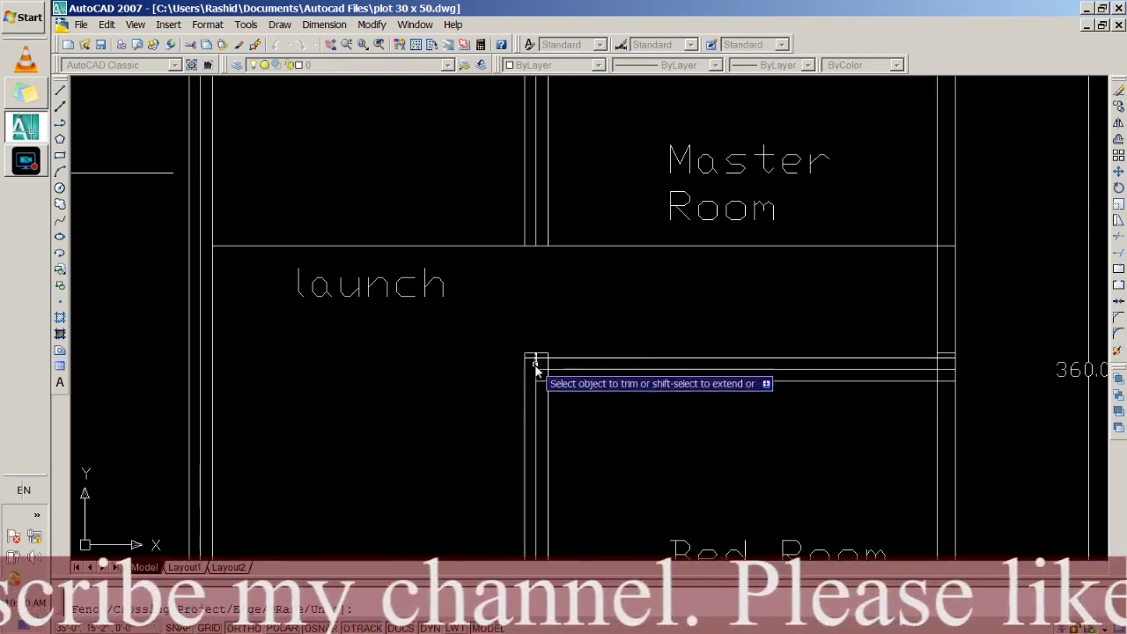
pyautogui.click(537, 371)
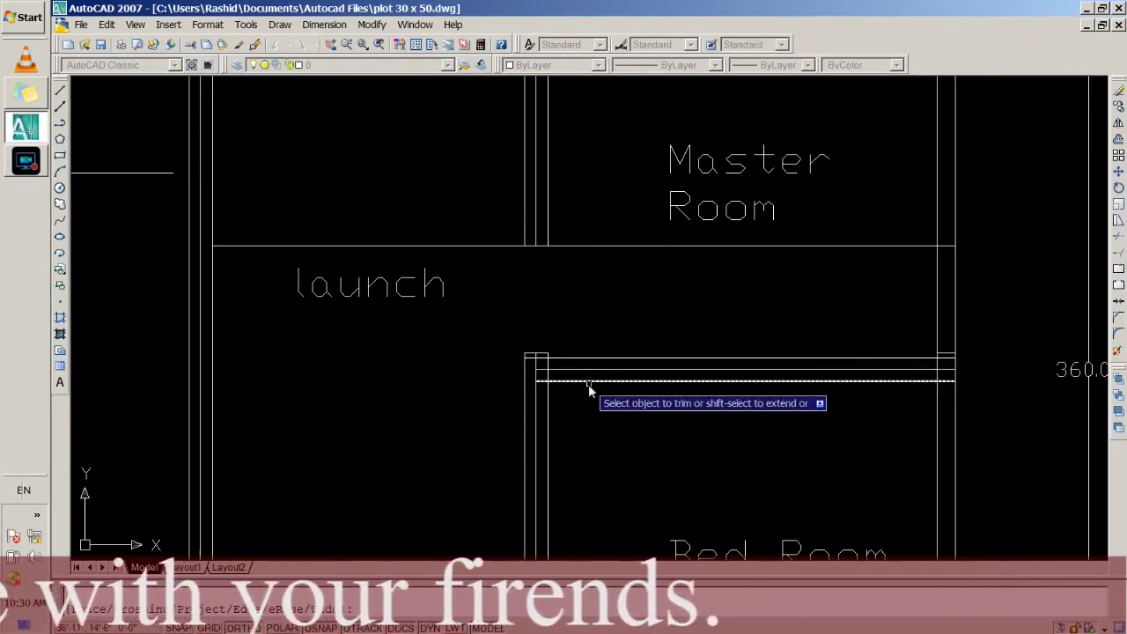
pyautogui.press('Return')
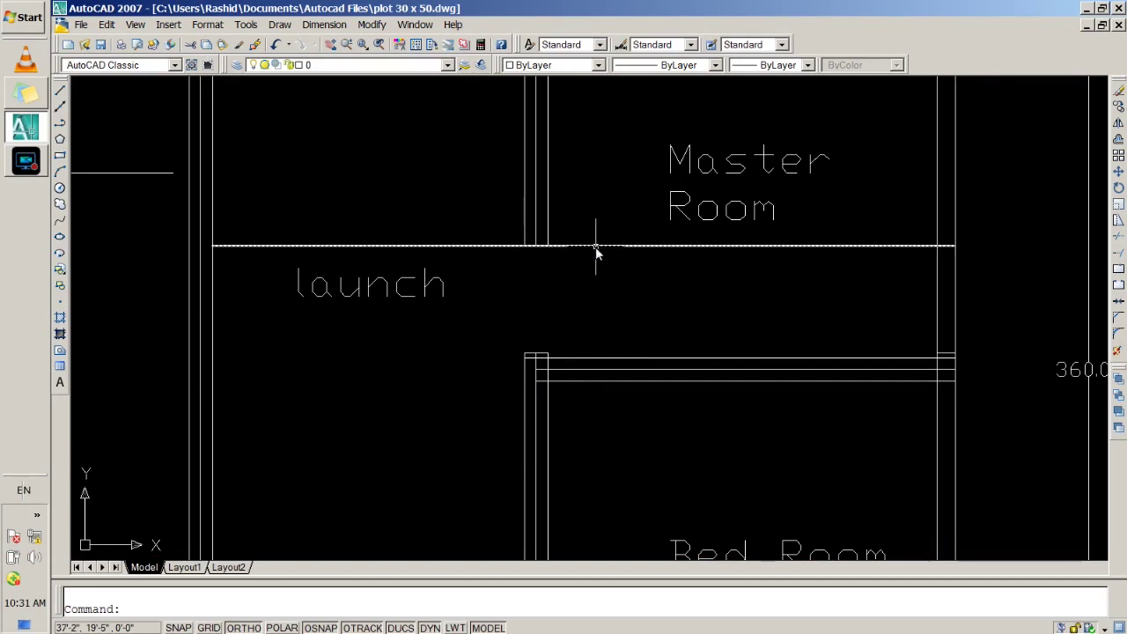
# Trim the horizontal line's stretch over the launch where it crosses the wall
pyautogui.write('trim')
pyautogui.press('Return')
pyautogui.press('Return')
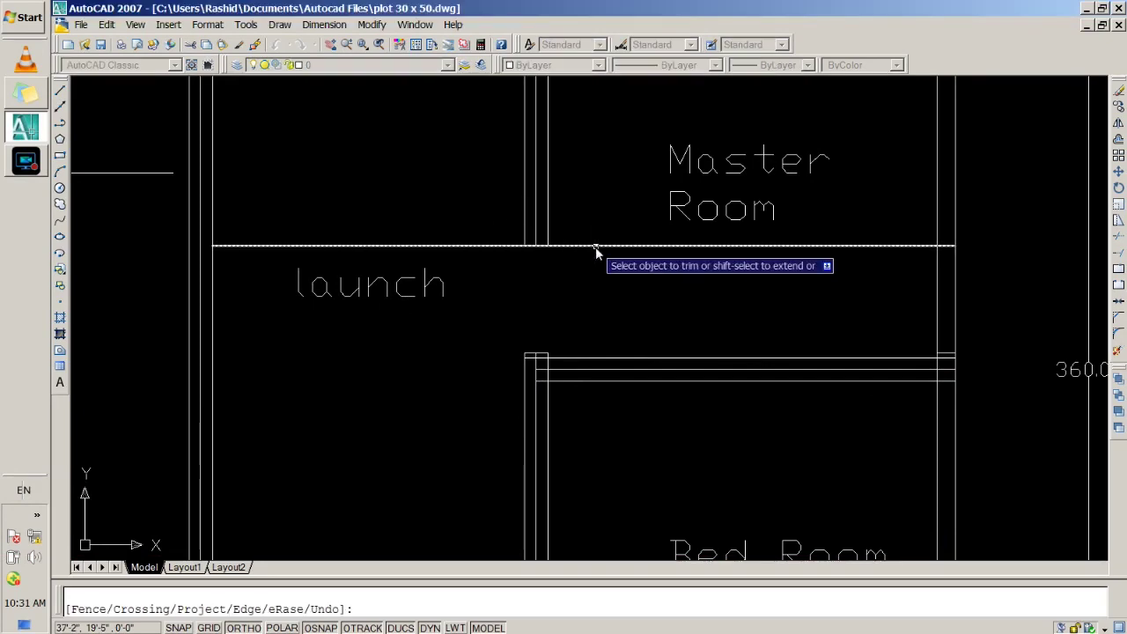
pyautogui.click(595, 246)
pyautogui.click(456, 246)
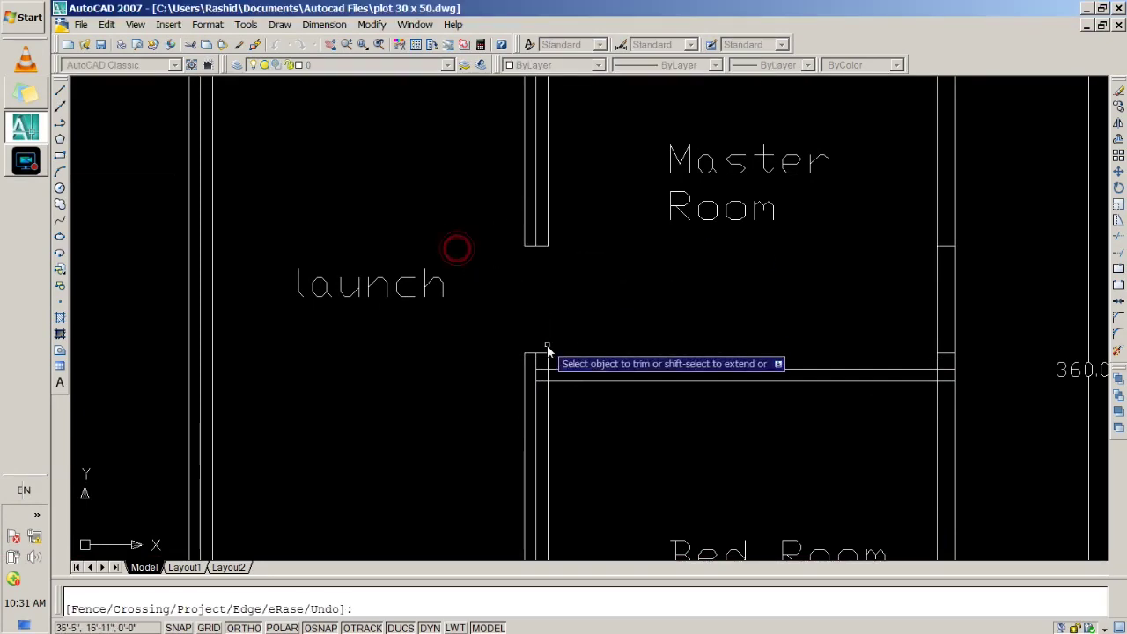
pyautogui.press('Return')
pyautogui.scroll(-3, 532, 317)
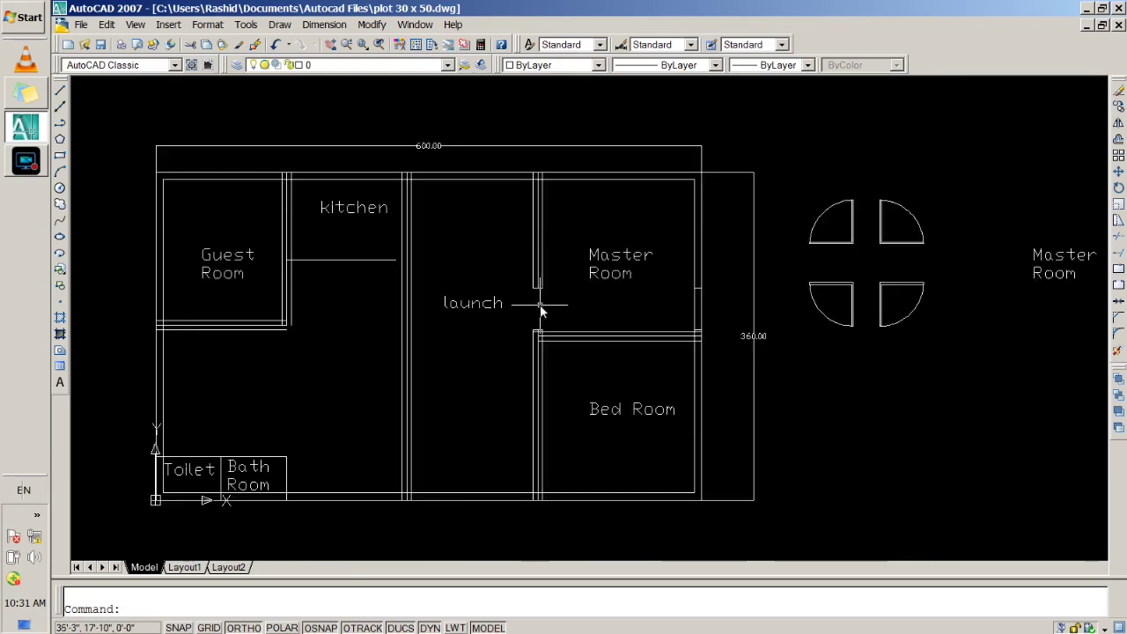
pyautogui.scroll(2, 534, 312)
pyautogui.scroll(-2, 539, 317)
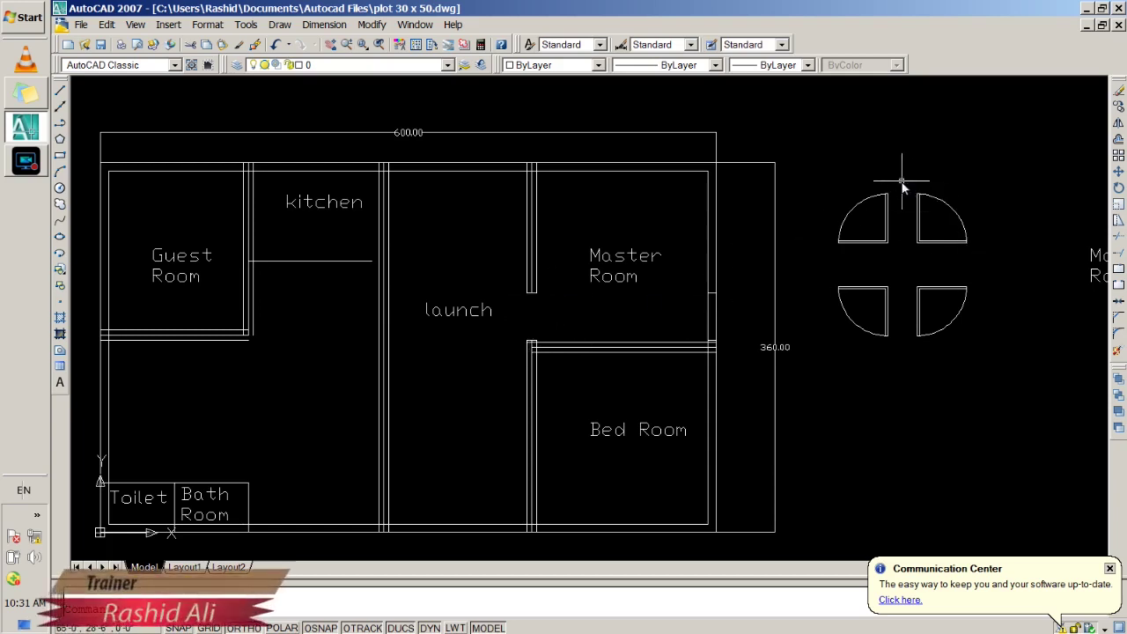
# Start copying the upper-right door swing by window-selecting it
pyautogui.click(908, 186)
pyautogui.click(949, 176)
pyautogui.write('m')
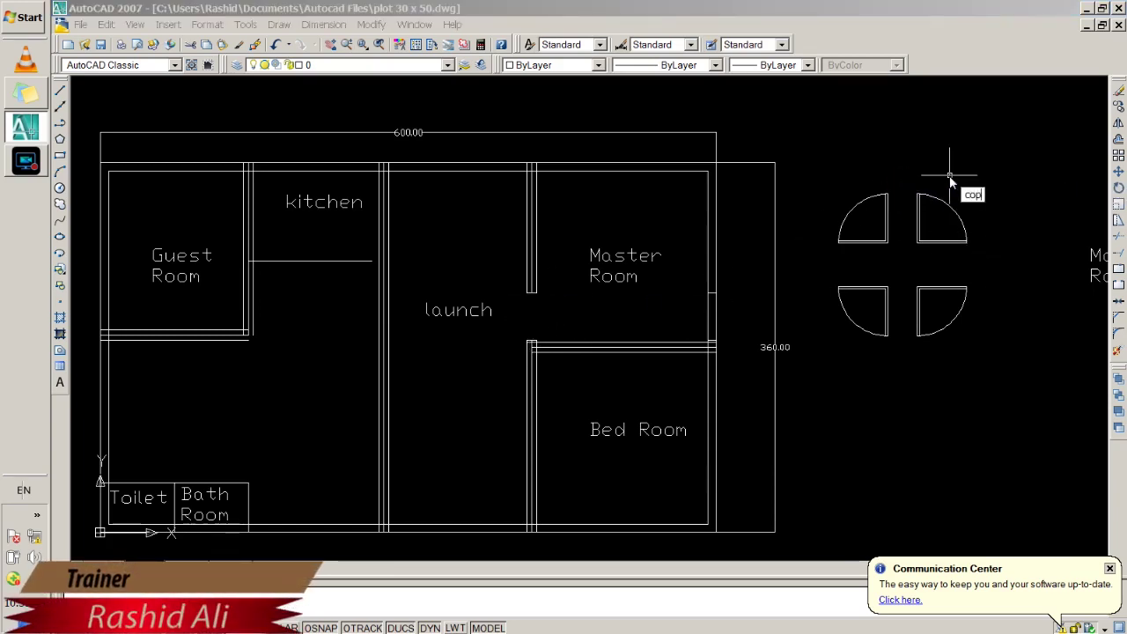
pyautogui.press('Return')
pyautogui.click(908, 184)
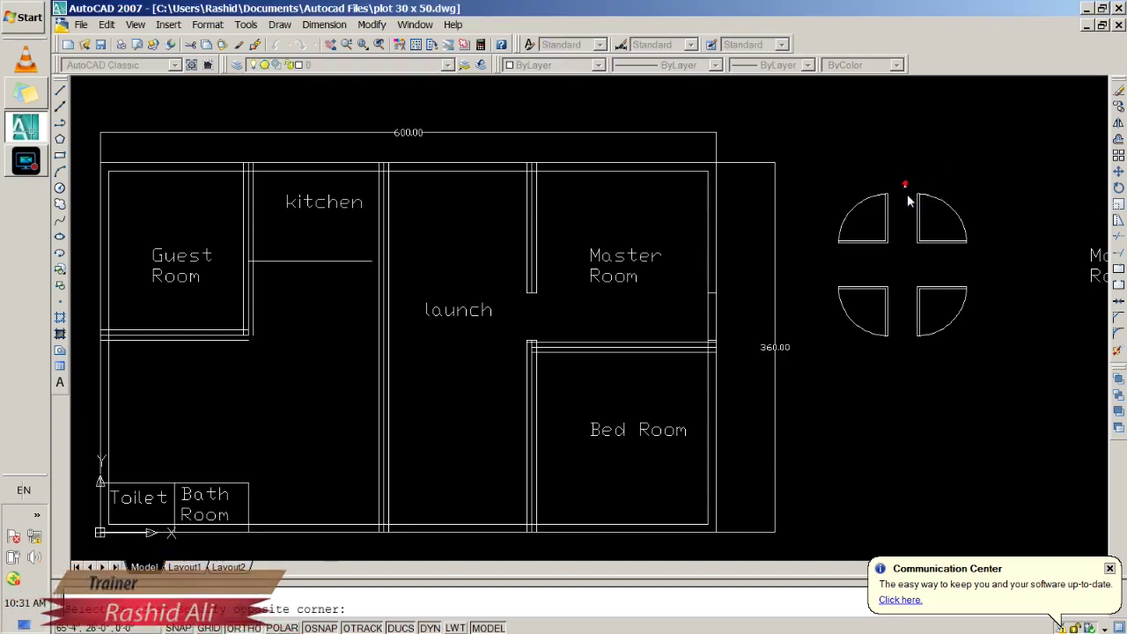
pyautogui.click(1006, 254)
pyautogui.press('Return')
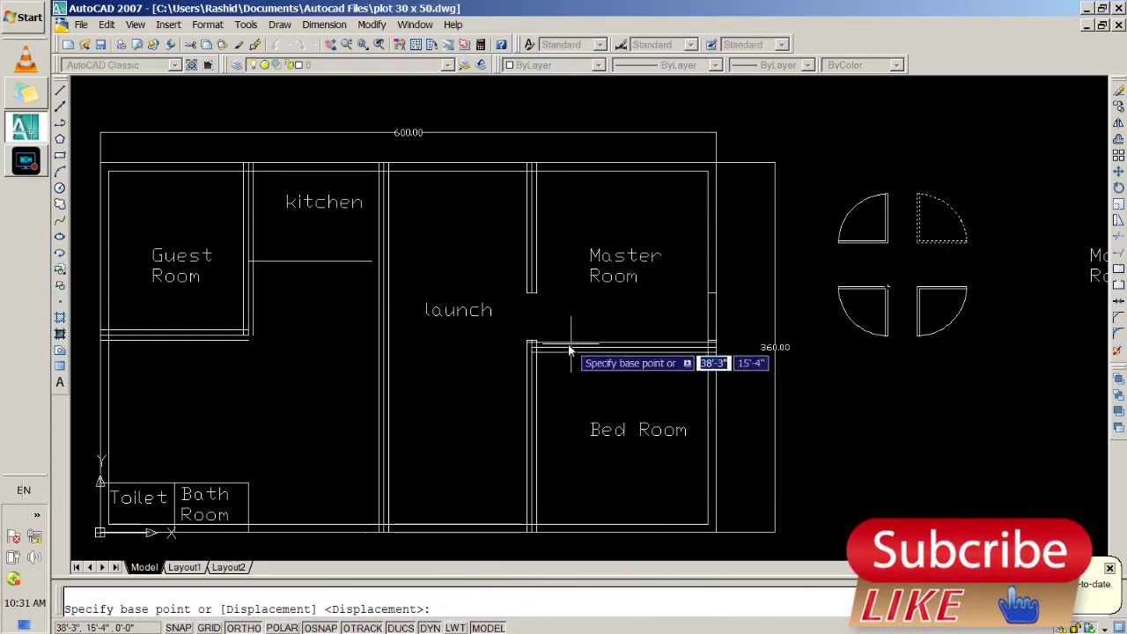
# Place the door copy from its corner at the Master Room's lower-left doorway corner, with Ortho off
pyautogui.scroll(2, 535, 339)
pyautogui.scroll(3, 535, 339)
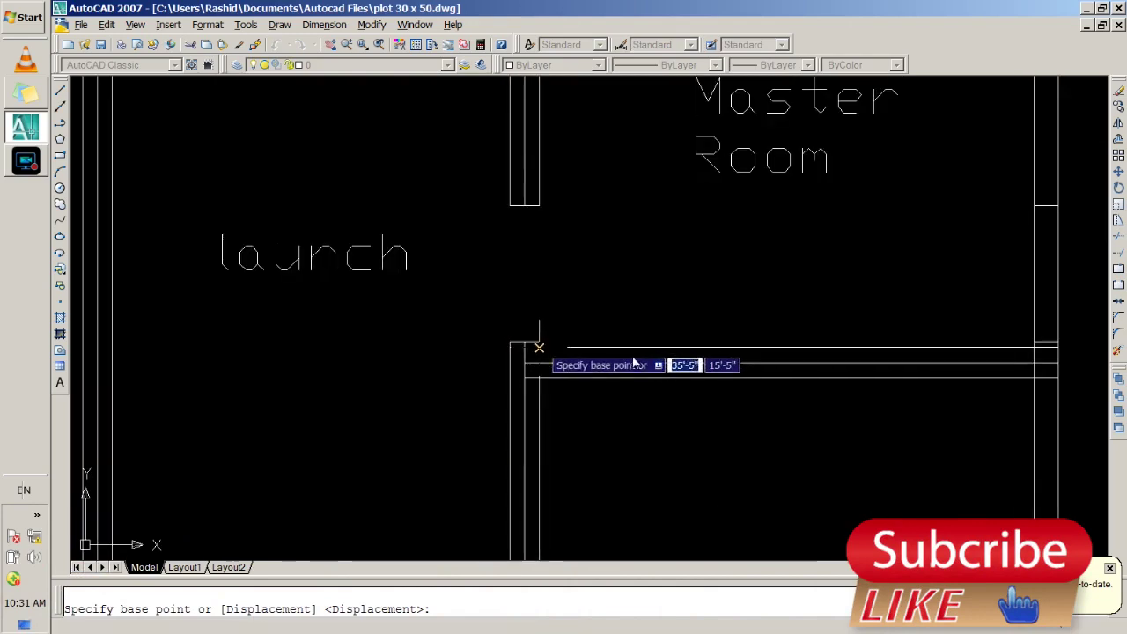
pyautogui.scroll(-2, 763, 354)
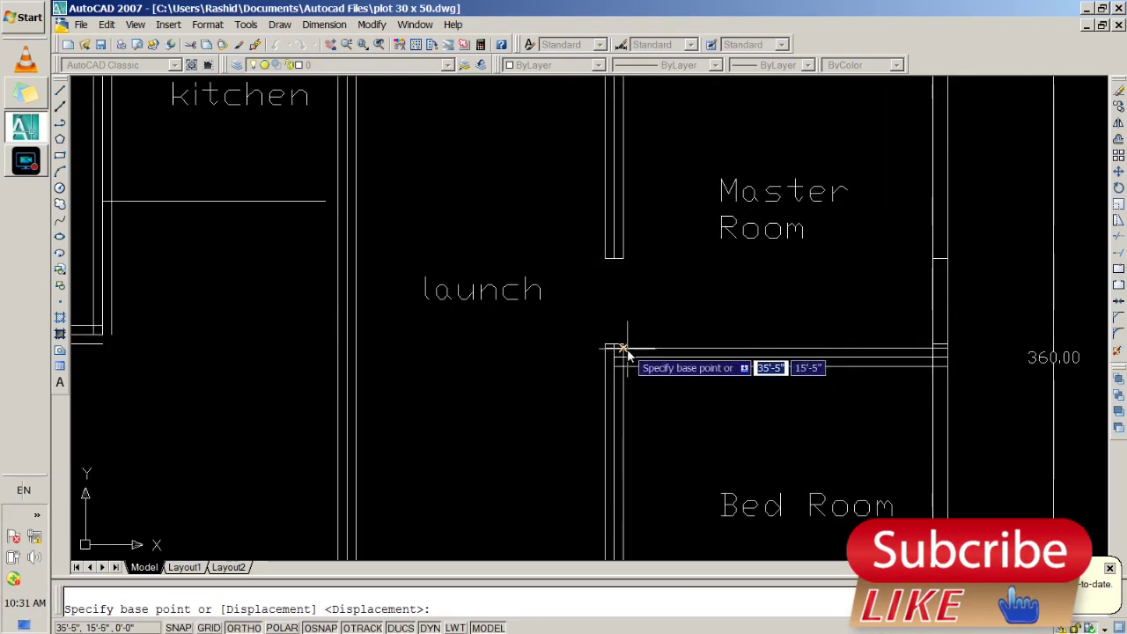
pyautogui.scroll(-3, 1054, 237)
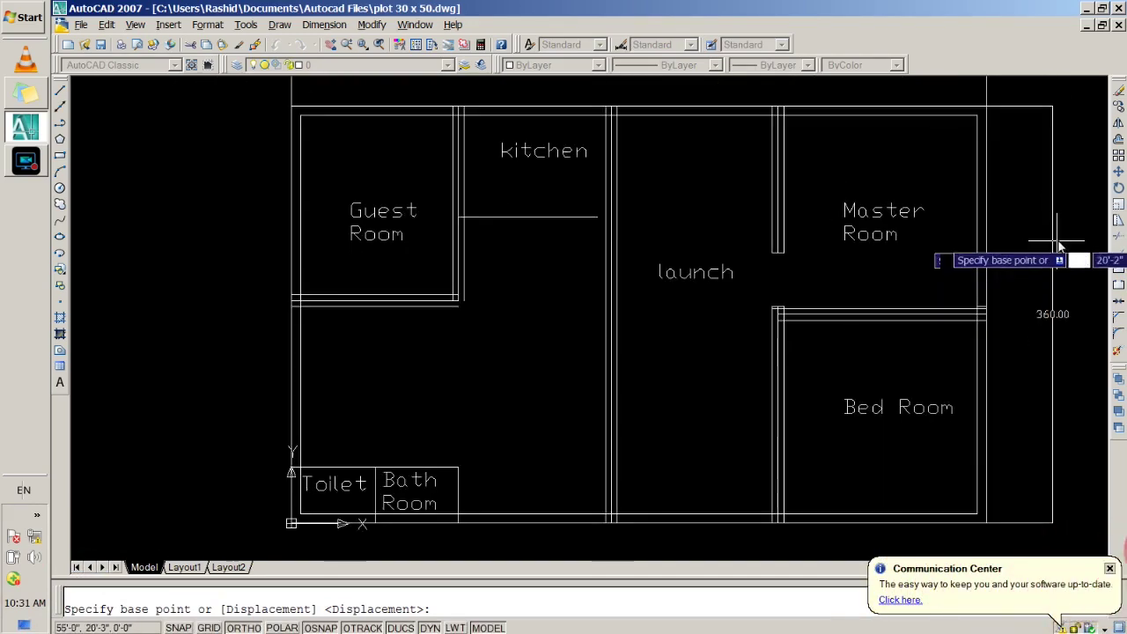
pyautogui.scroll(-4, 1060, 255)
pyautogui.moveTo(1060, 255); pyautogui.dragTo(647, 259, button='middle')
pyautogui.scroll(2, 649, 211)
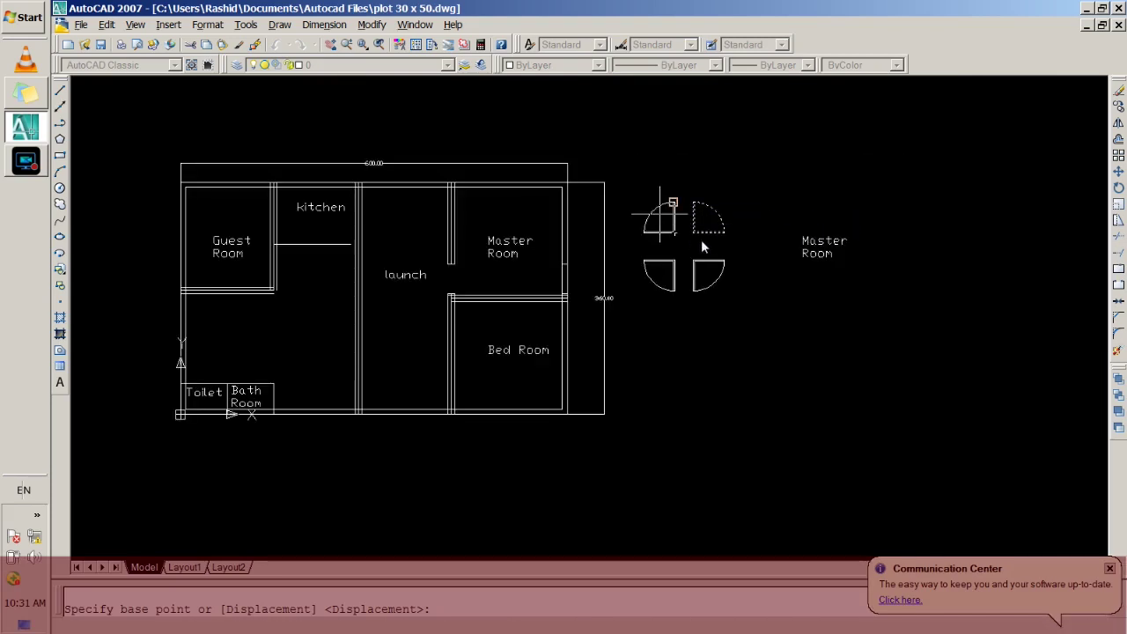
pyautogui.scroll(1, 693, 236)
pyautogui.scroll(5, 678, 237)
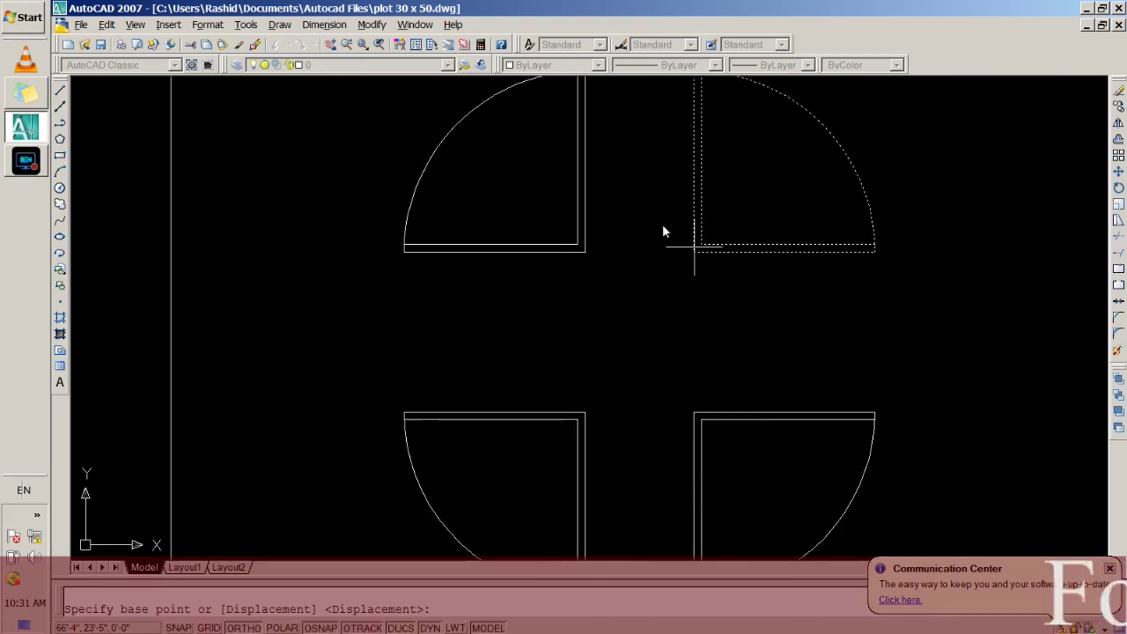
pyautogui.scroll(-4, 704, 256)
pyautogui.click(702, 251)
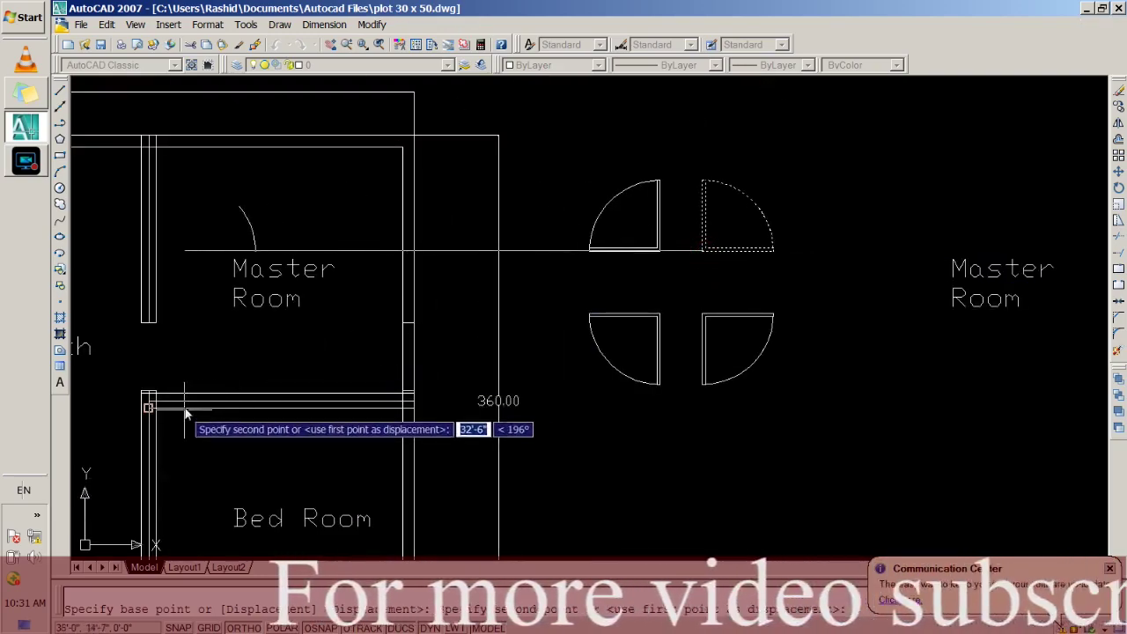
pyautogui.press('F8')
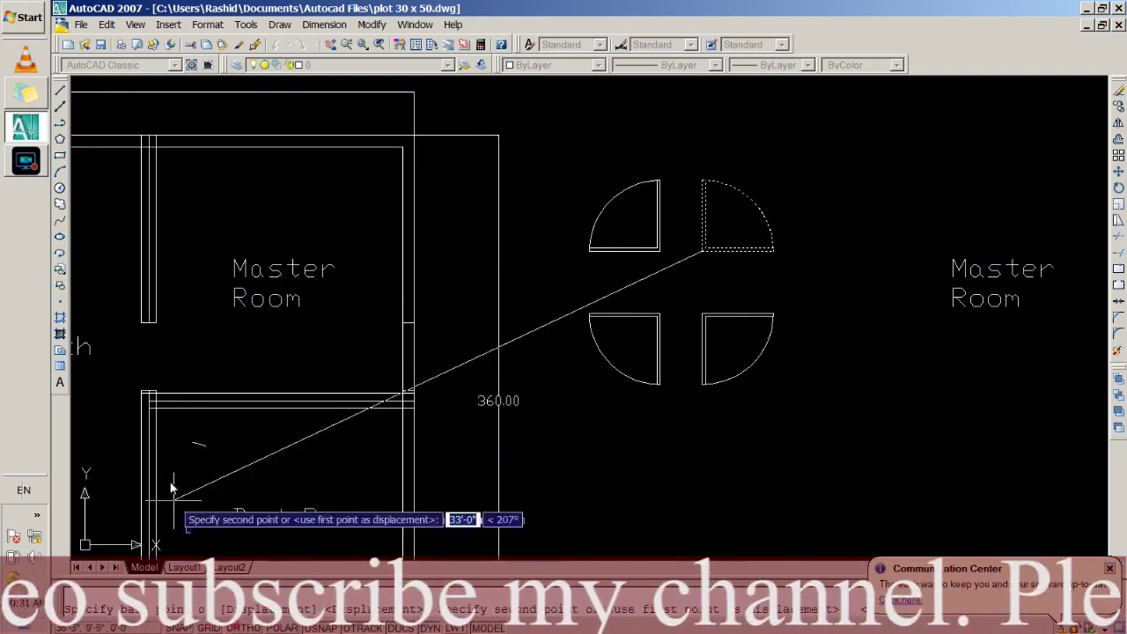
pyautogui.scroll(2, 127, 405)
pyautogui.scroll(2, 167, 397)
pyautogui.scroll(2, 188, 372)
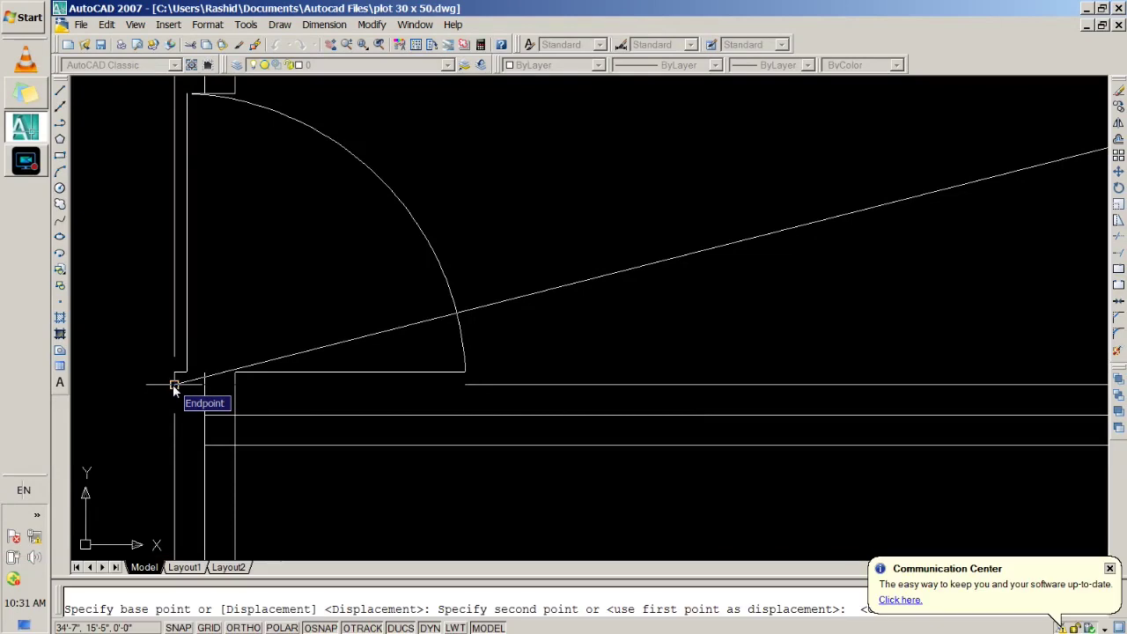
pyautogui.click(175, 385)
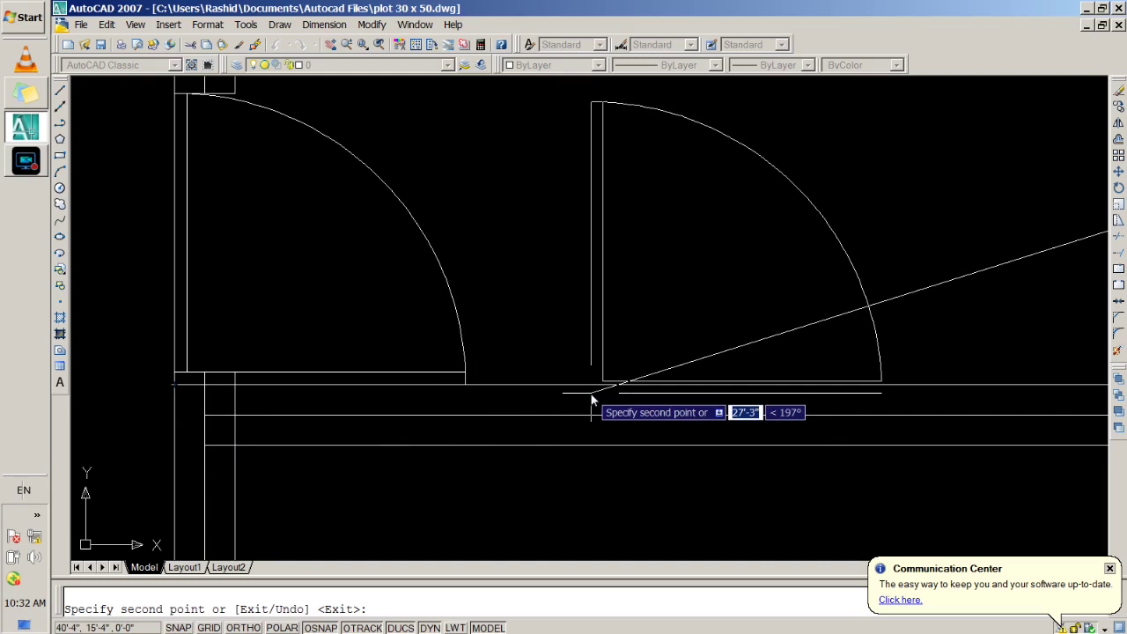
pyautogui.scroll(-4, 592, 401)
pyautogui.press('Escape')
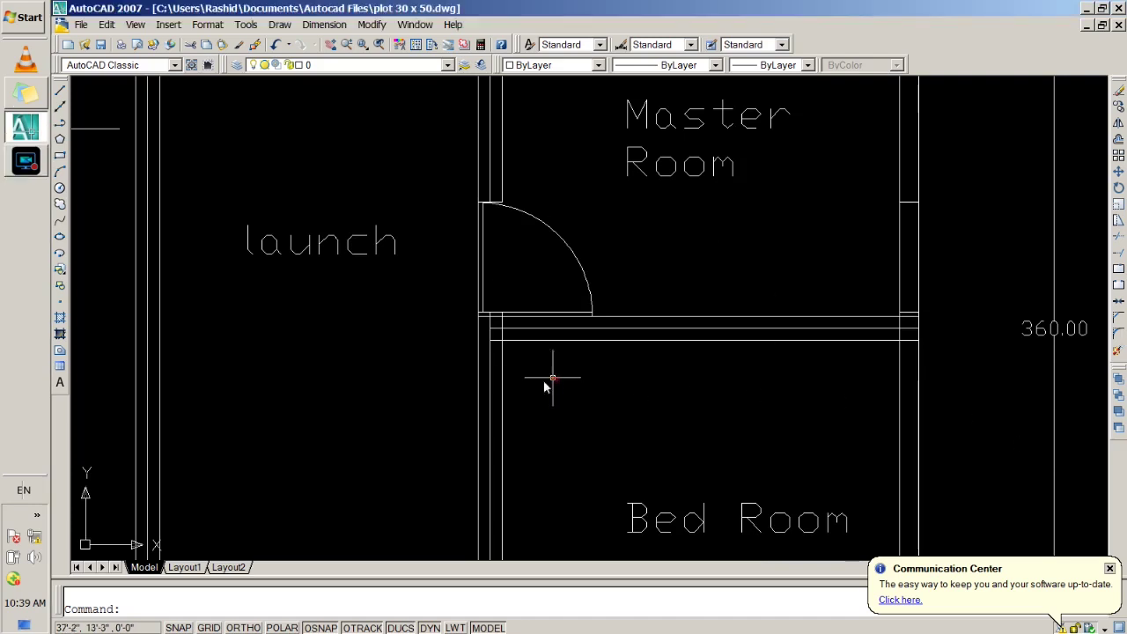
pyautogui.scroll(3, 546, 368)
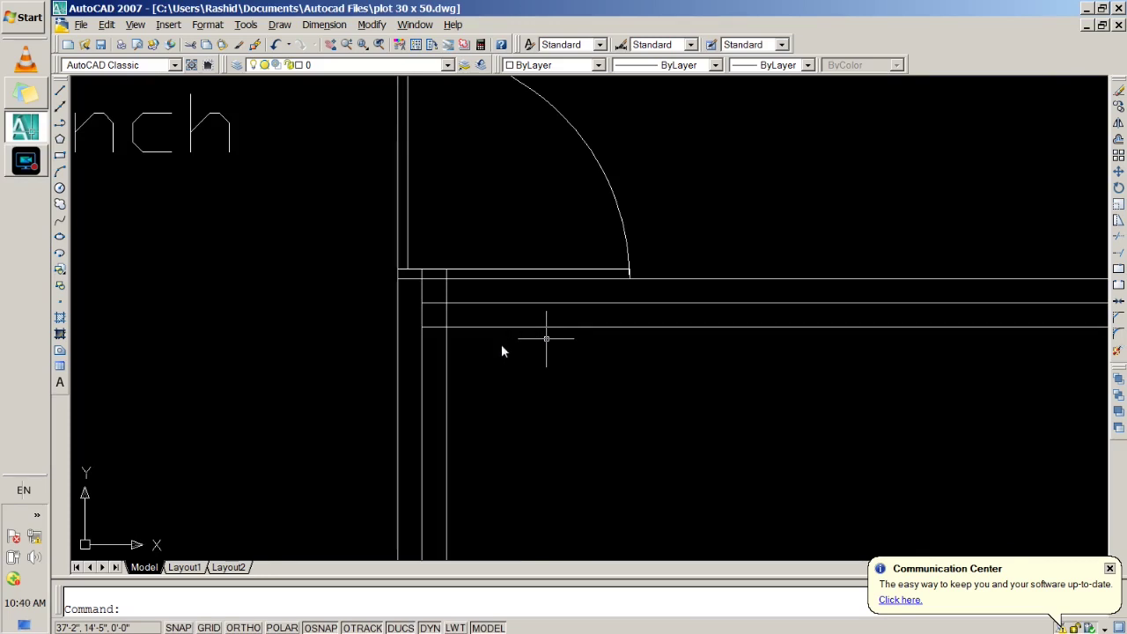
# Offset the horizontal wall line downward by a distance of 4
pyautogui.hotkey('alt', 'o')
pyautogui.press('Escape')
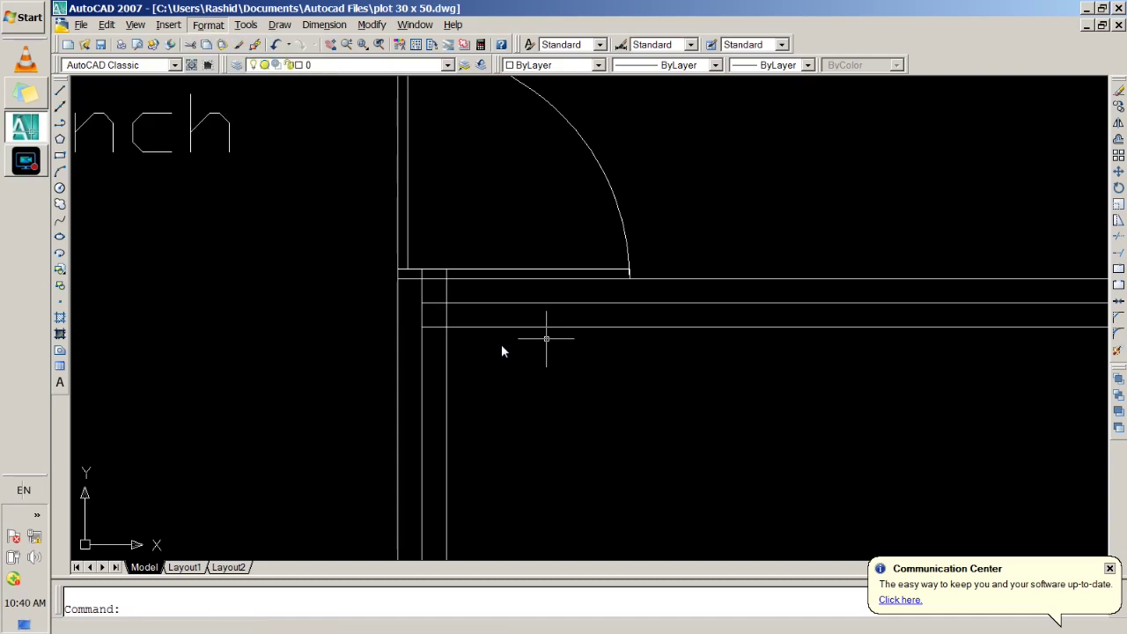
pyautogui.write('offset')
pyautogui.press('Return')
pyautogui.write('4')
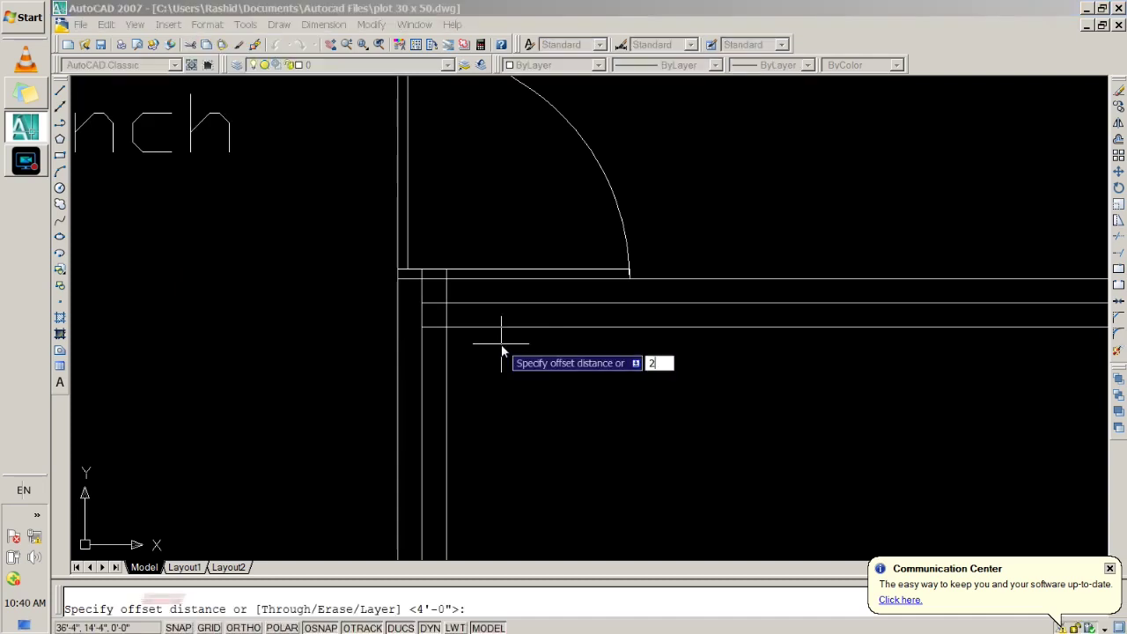
pyautogui.press('Return')
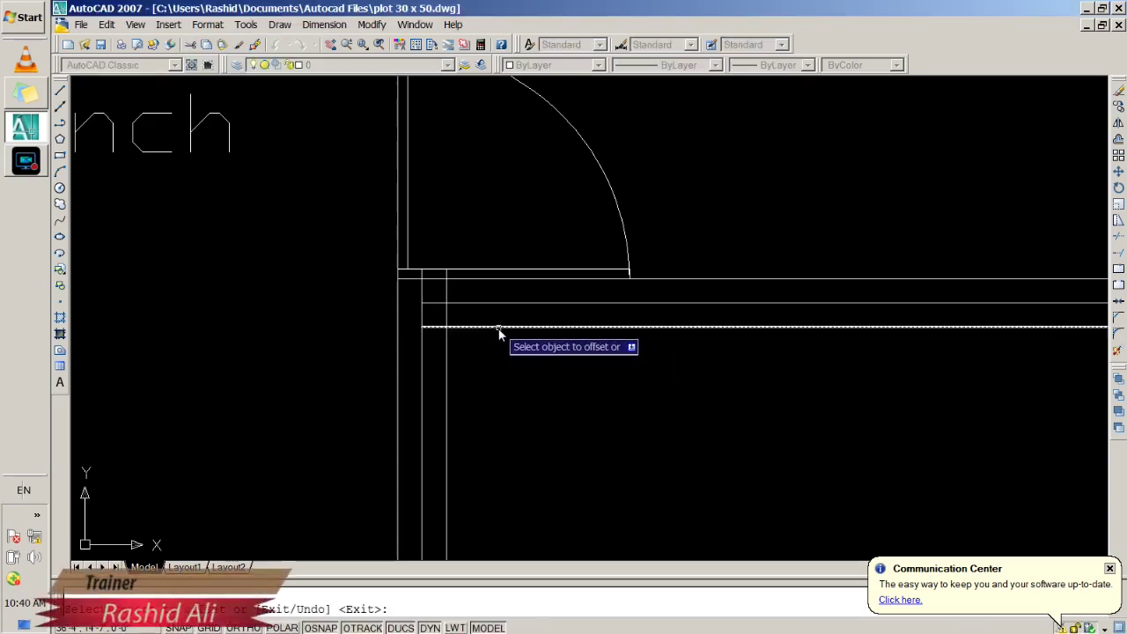
pyautogui.click(498, 327)
pyautogui.click(498, 363)
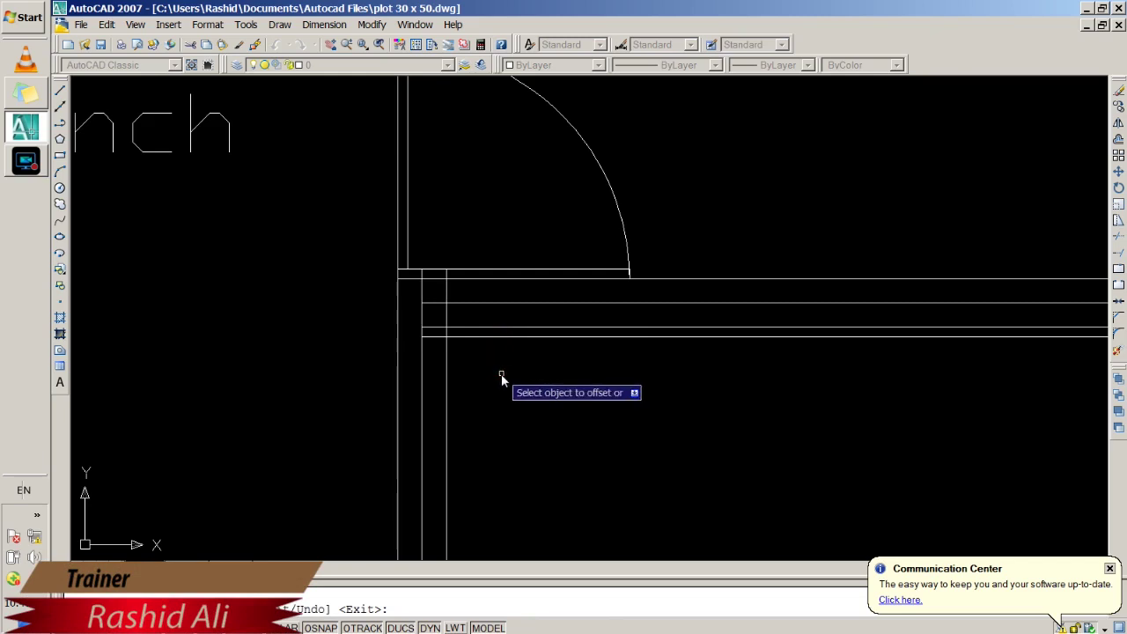
pyautogui.press('Return')
# Offset another horizontal line below at the same distance
pyautogui.write('offse')
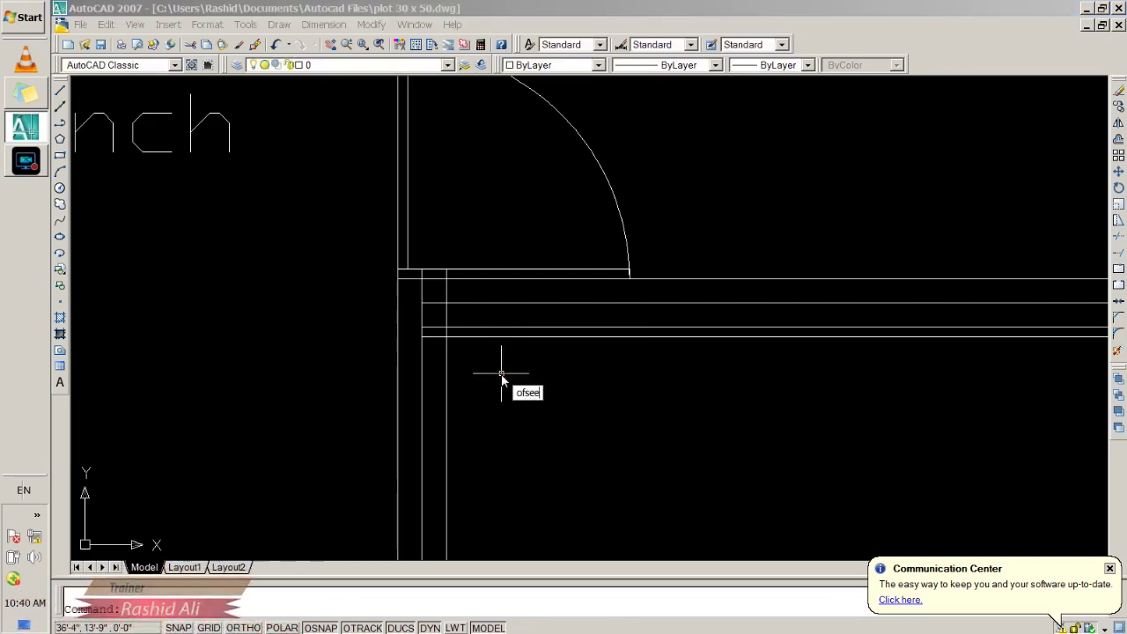
pyautogui.write('t')
pyautogui.press('Return')
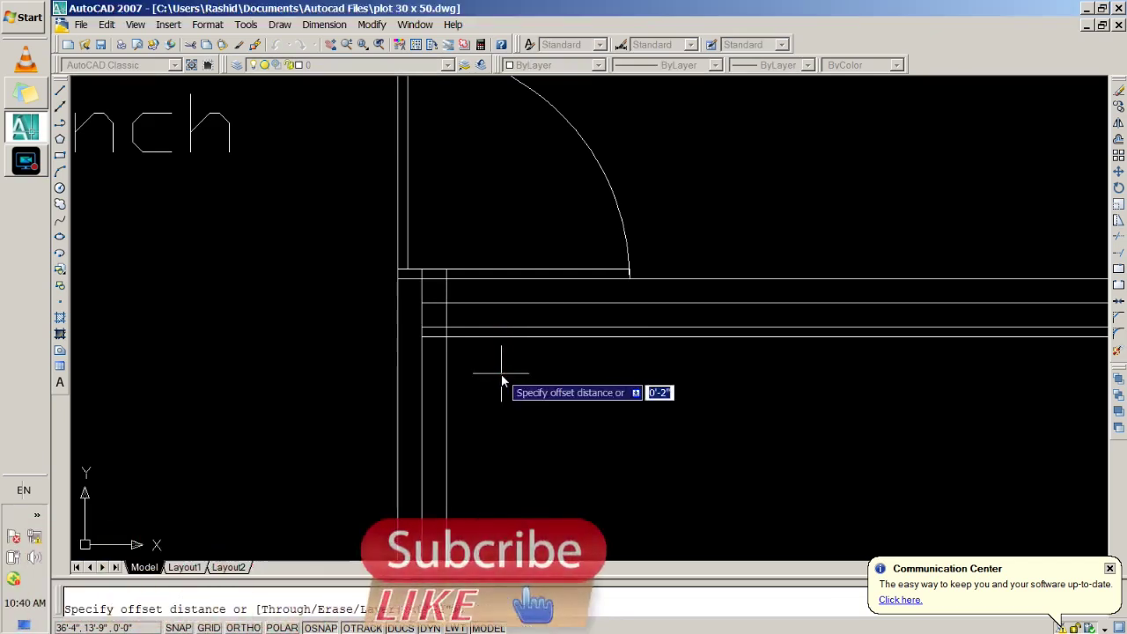
pyautogui.press('Return')
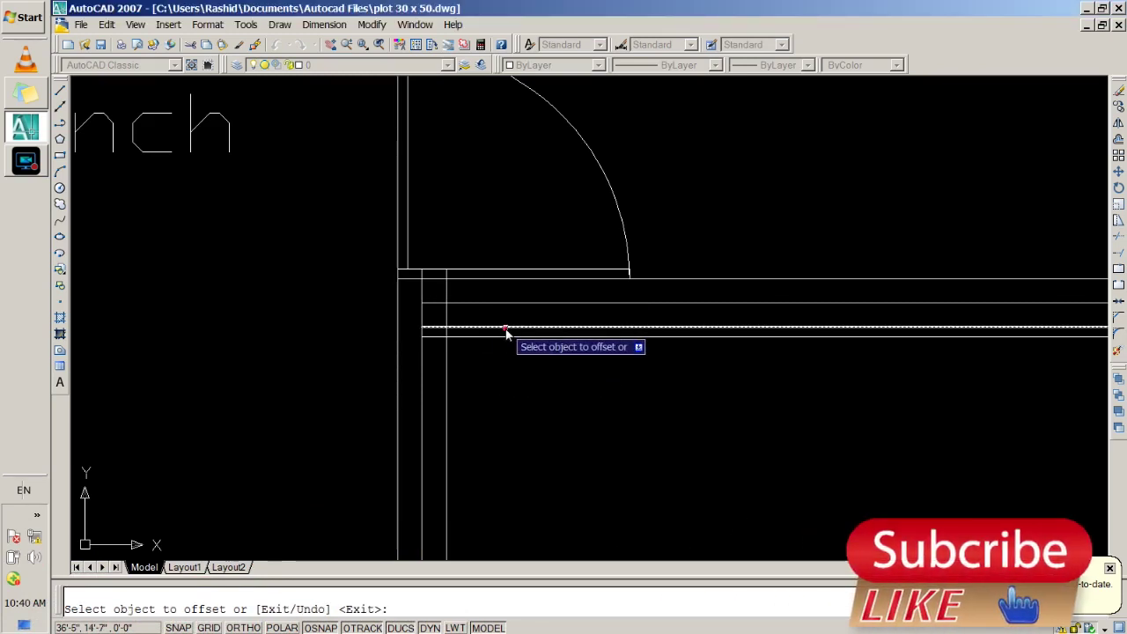
pyautogui.click(505, 331)
pyautogui.click(503, 498)
pyautogui.scroll(-3, 618, 476)
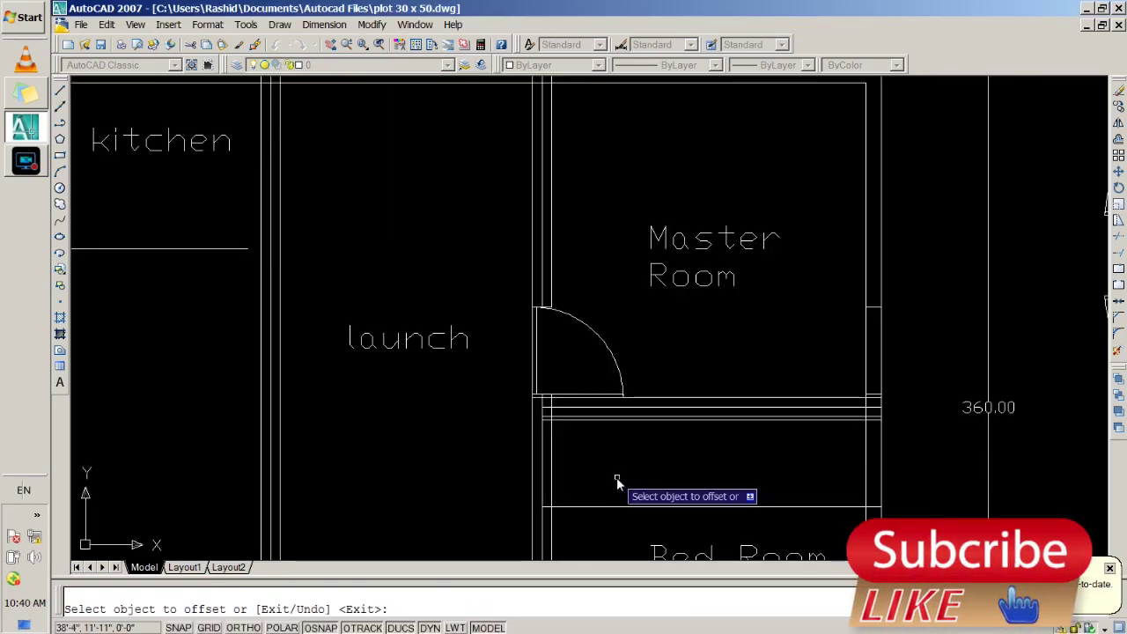
pyautogui.press('Return')
pyautogui.scroll(3, 608, 477)
pyautogui.scroll(1, 594, 476)
pyautogui.scroll(-2, 591, 475)
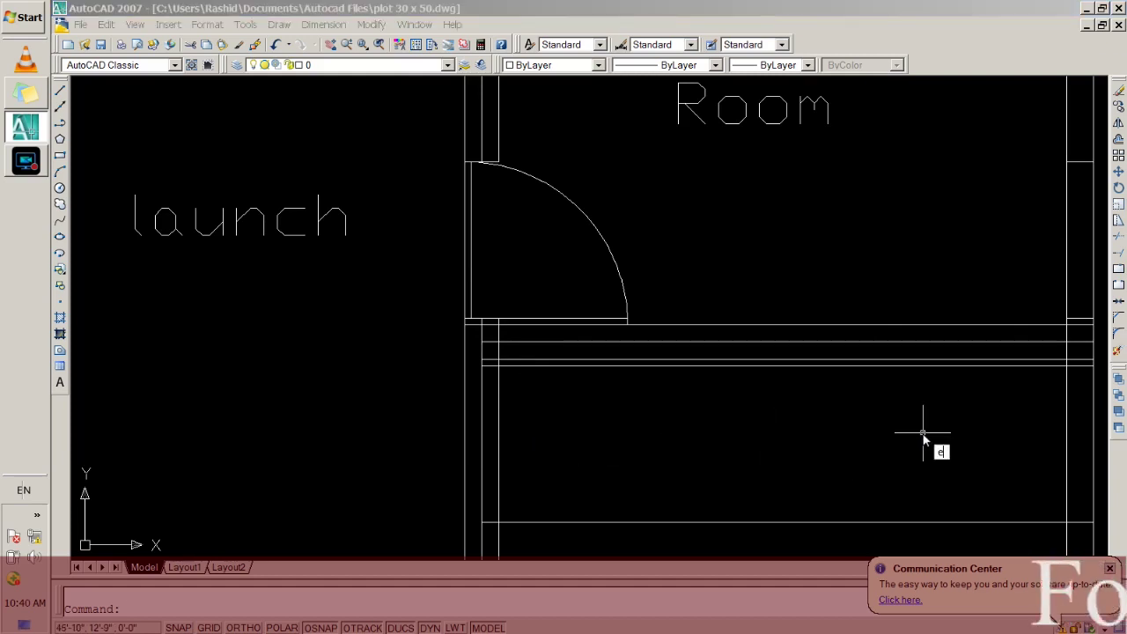
# Extend the three new horizontal lines leftward with EXTEND
pyautogui.write('extend')
pyautogui.press('Return')
pyautogui.press('Return')
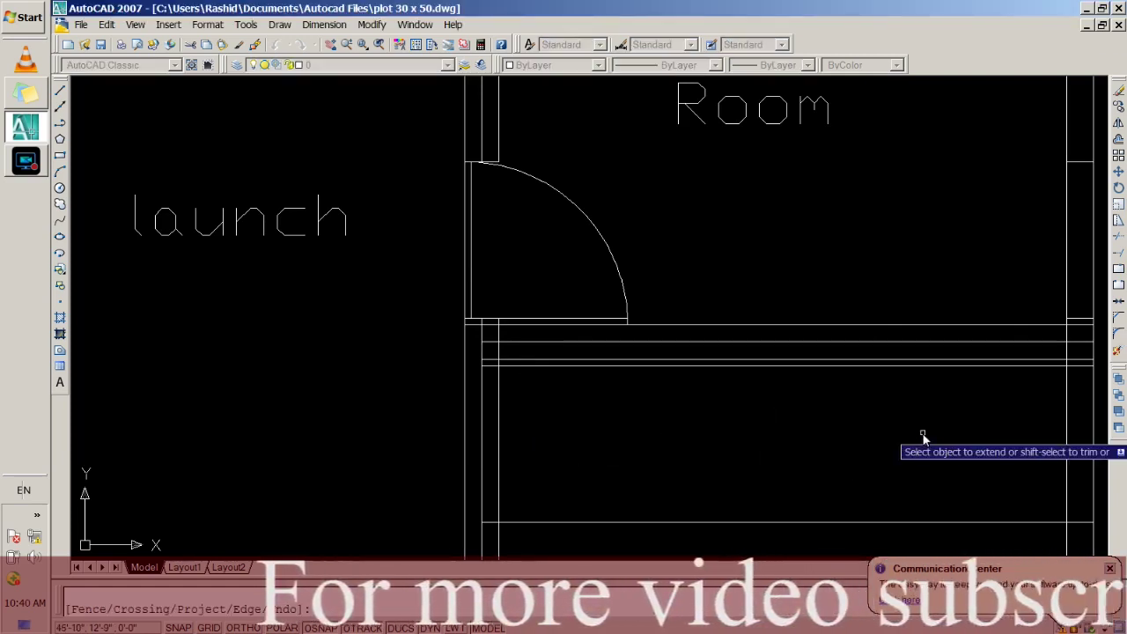
pyautogui.click(520, 361)
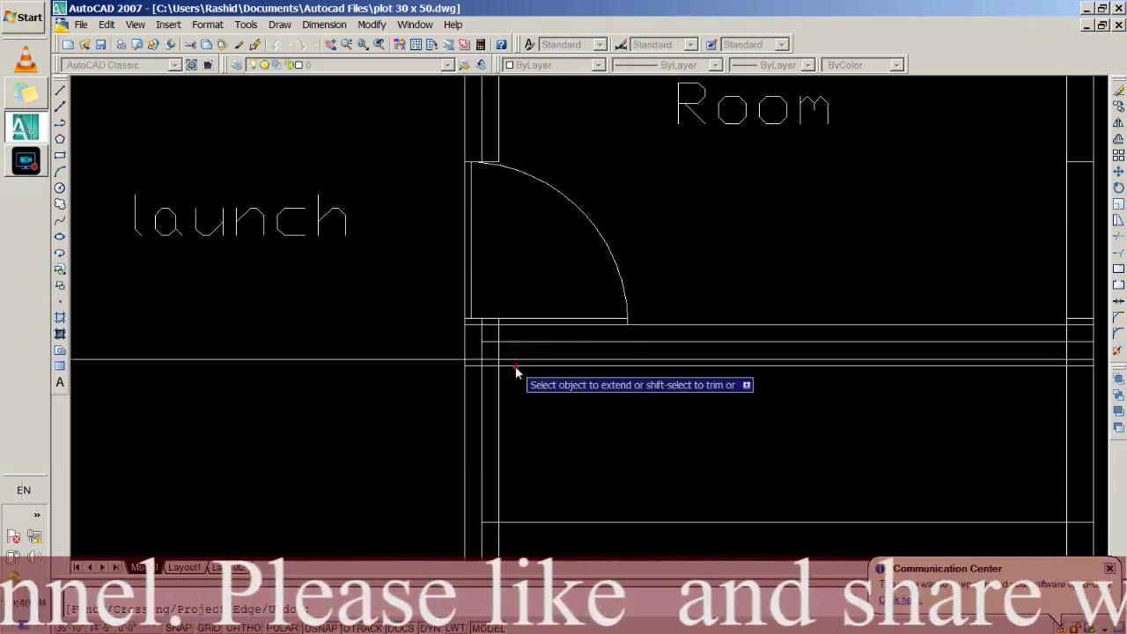
pyautogui.click(478, 368)
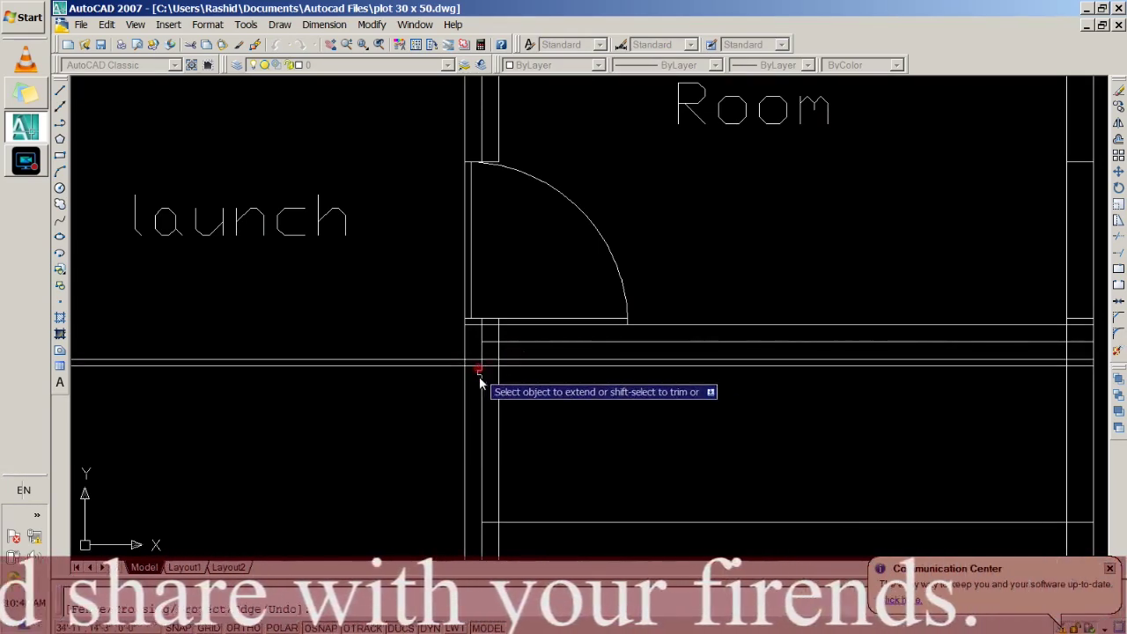
pyautogui.click(512, 523)
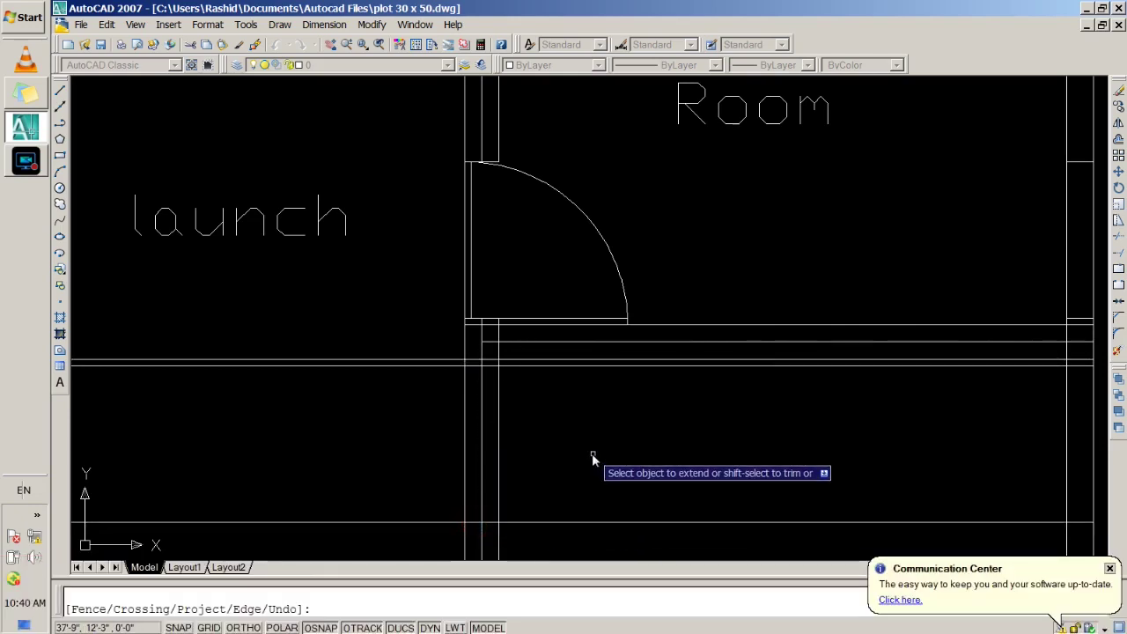
pyautogui.press('Return')
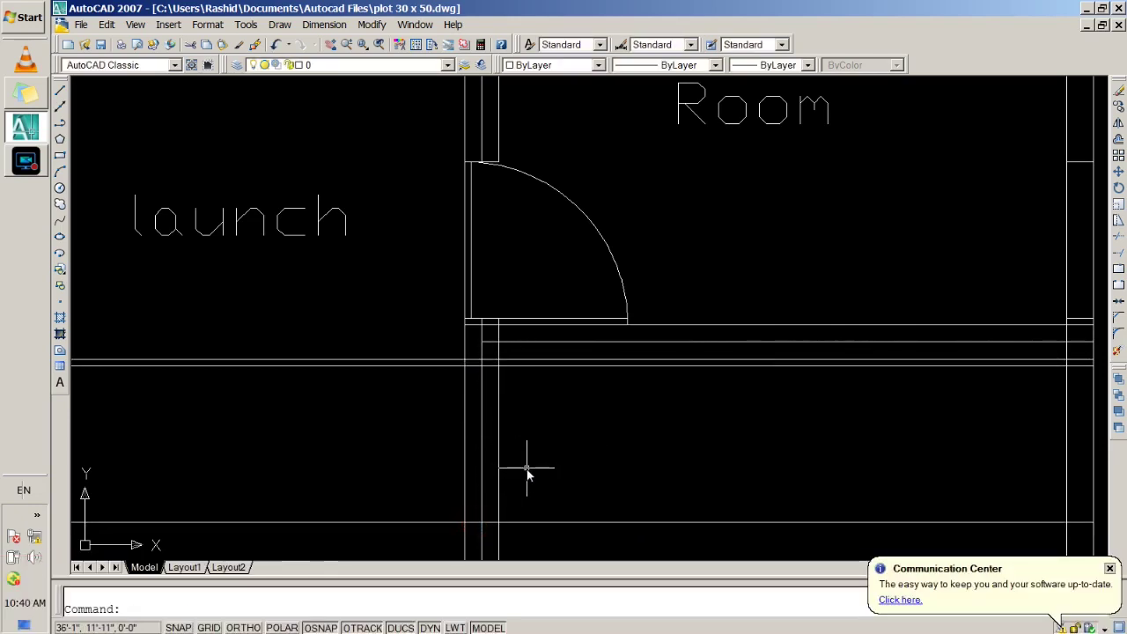
# Trim the three vertical lines and the stray horizontal pieces out of the Bed Room doorway
pyautogui.press('Return')
pyautogui.press('Return')
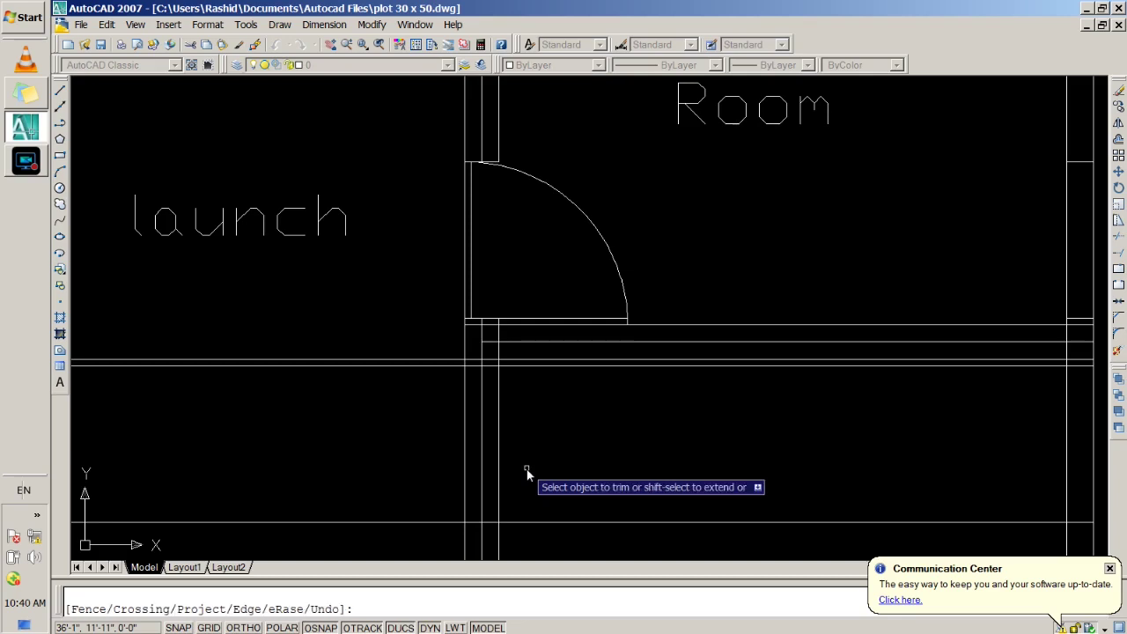
pyautogui.click(467, 449)
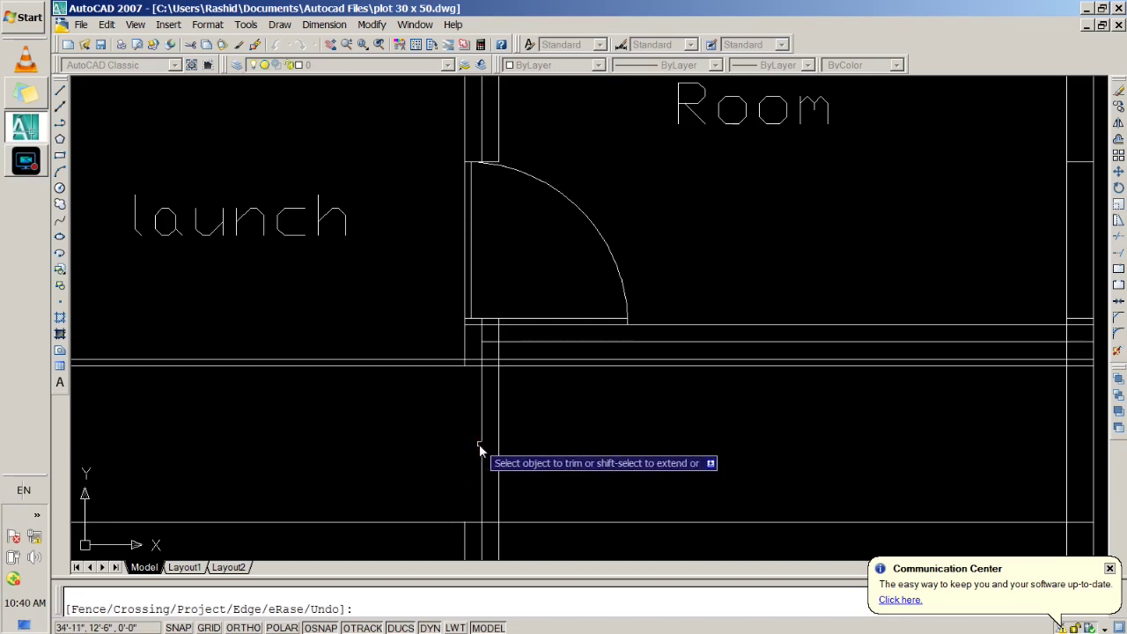
pyautogui.click(479, 448)
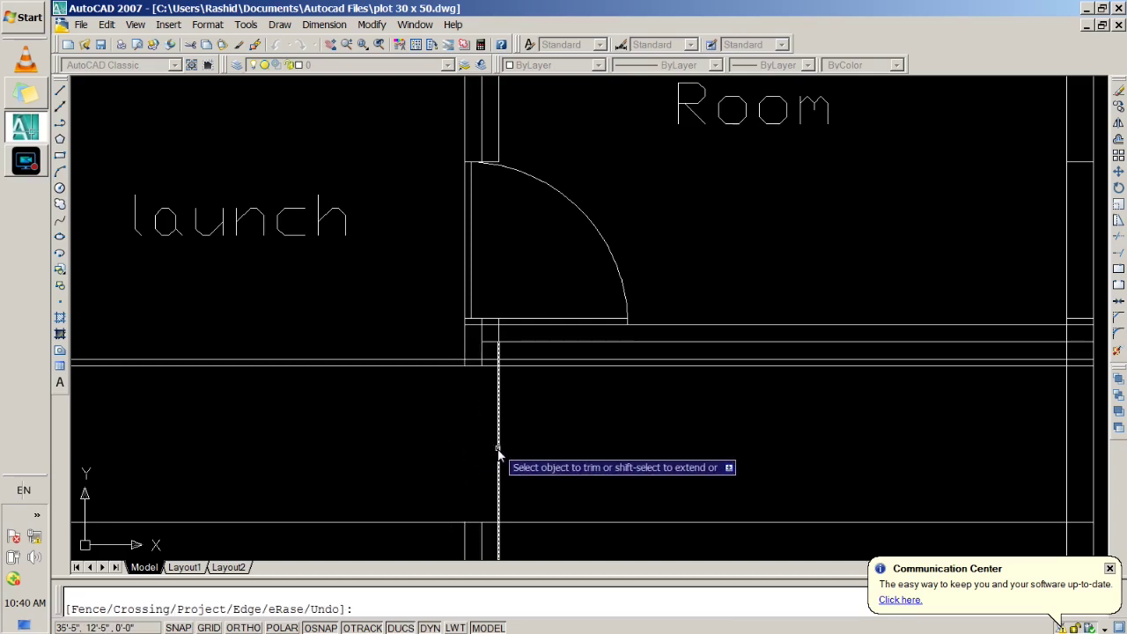
pyautogui.click(498, 450)
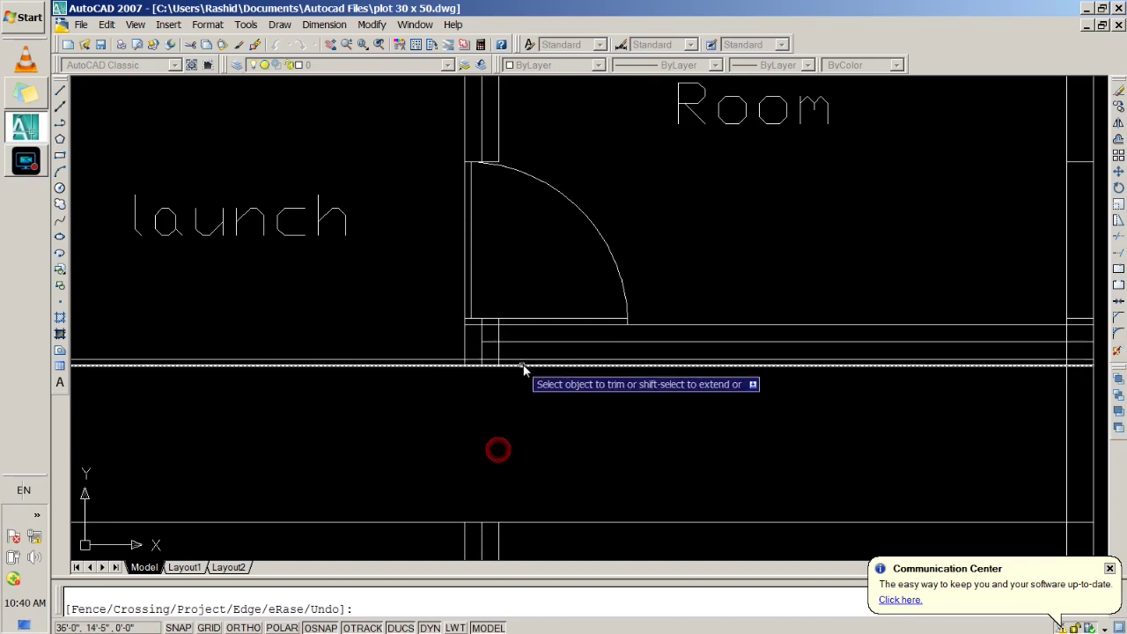
pyautogui.click(442, 364)
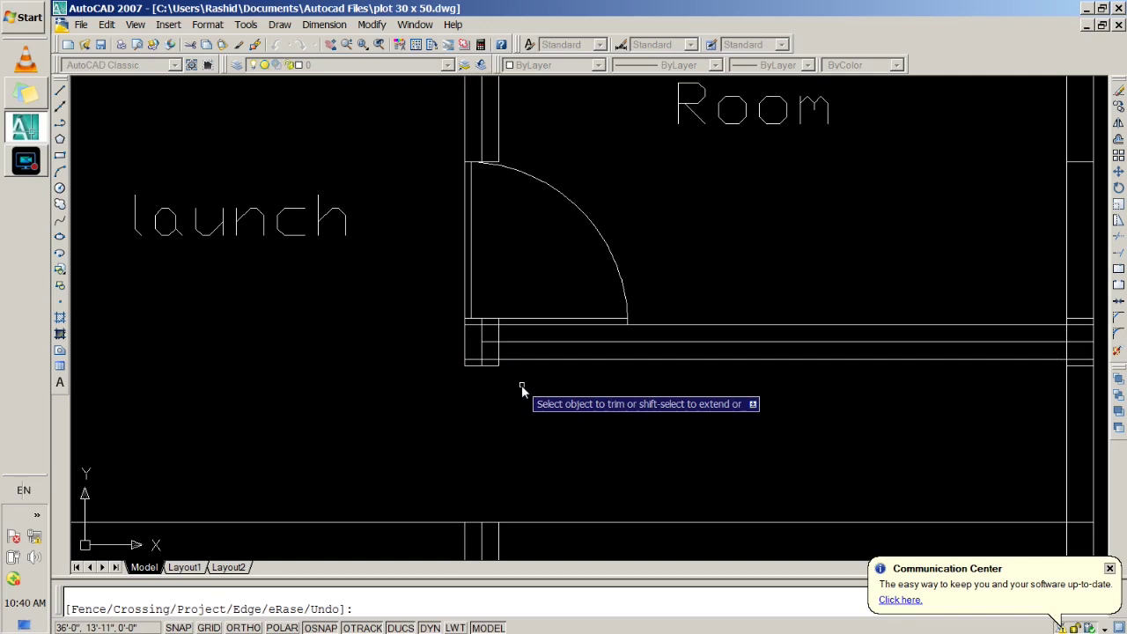
pyautogui.click(517, 525)
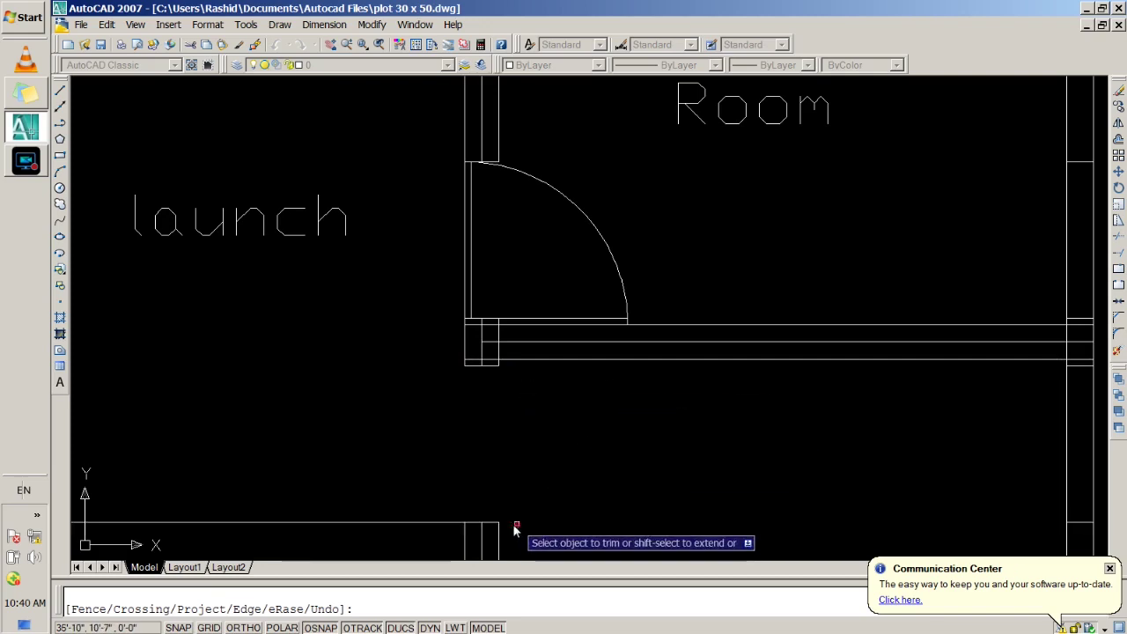
pyautogui.click(443, 524)
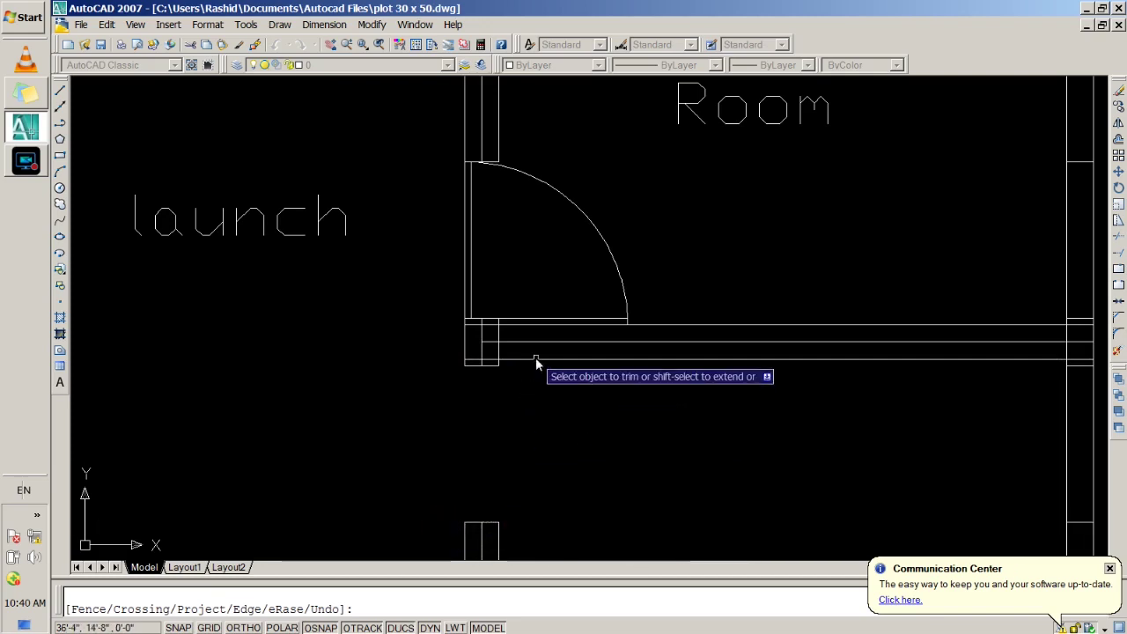
pyautogui.press('Return')
pyautogui.scroll(-5, 891, 345)
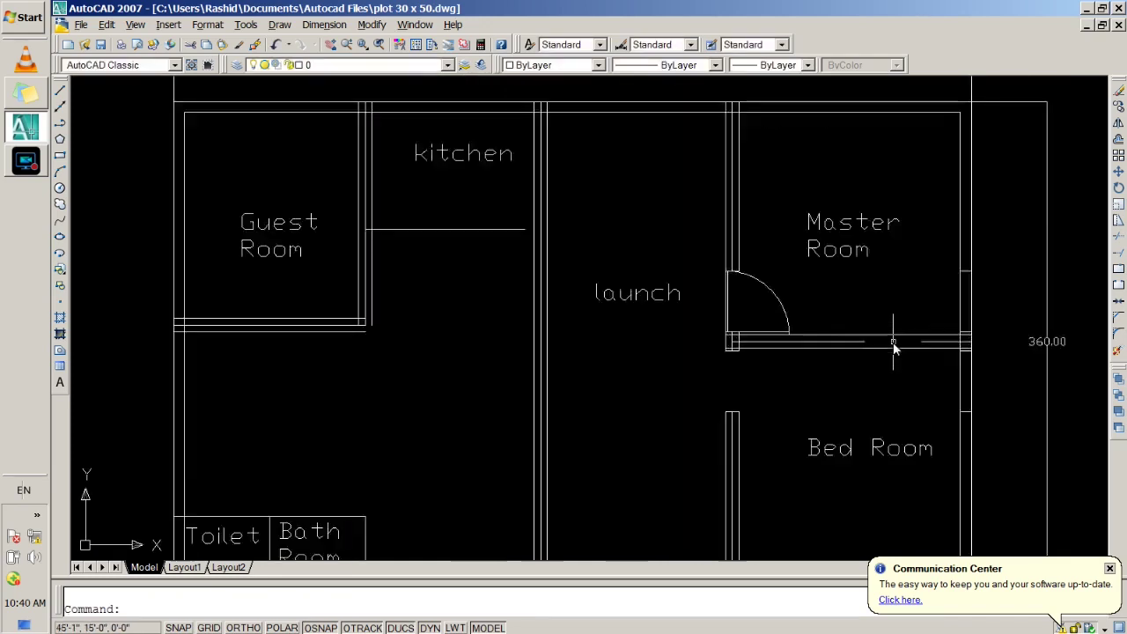
pyautogui.scroll(-2, 891, 345)
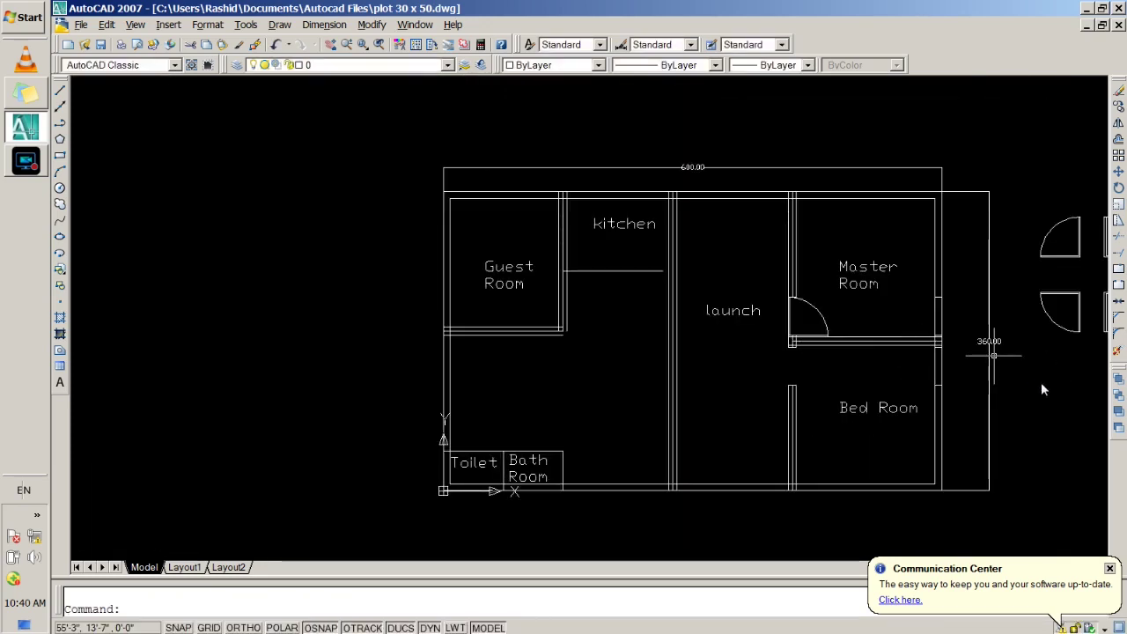
pyautogui.moveTo(1029, 384)
pyautogui.mouseDown(button='middle')
pyautogui.moveTo(795, 375)
pyautogui.moveTo(774, 347)
pyautogui.mouseUp(button='middle')
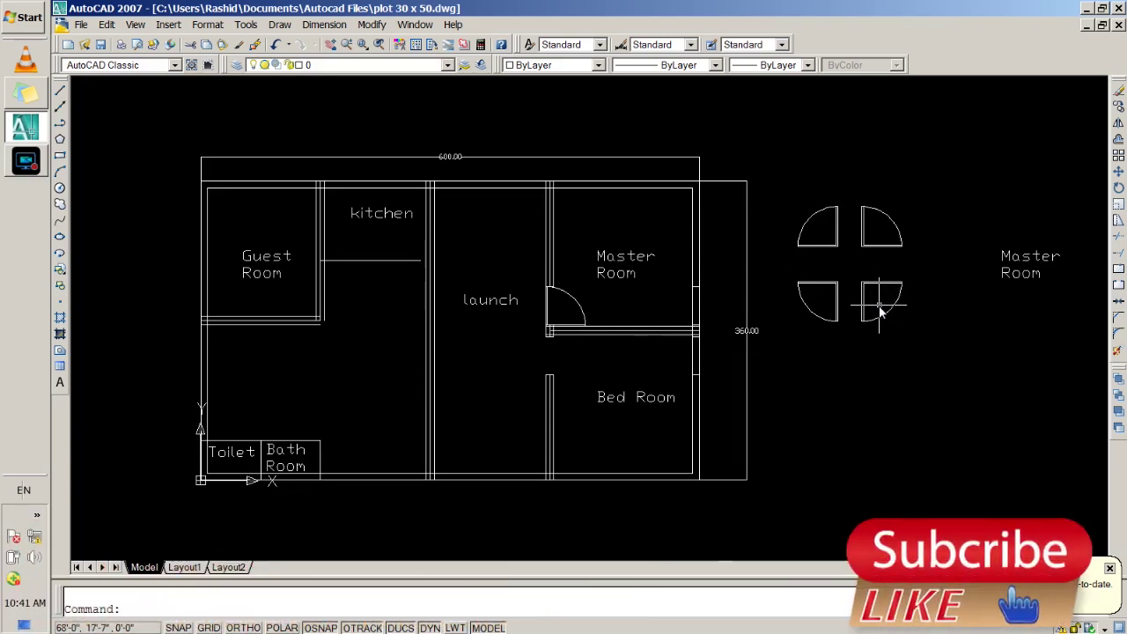
# Copy the lower-right spare door block, by its corner, onto the wall endpoint in the Bed Room opening
pyautogui.write('d')
pyautogui.press('Return')
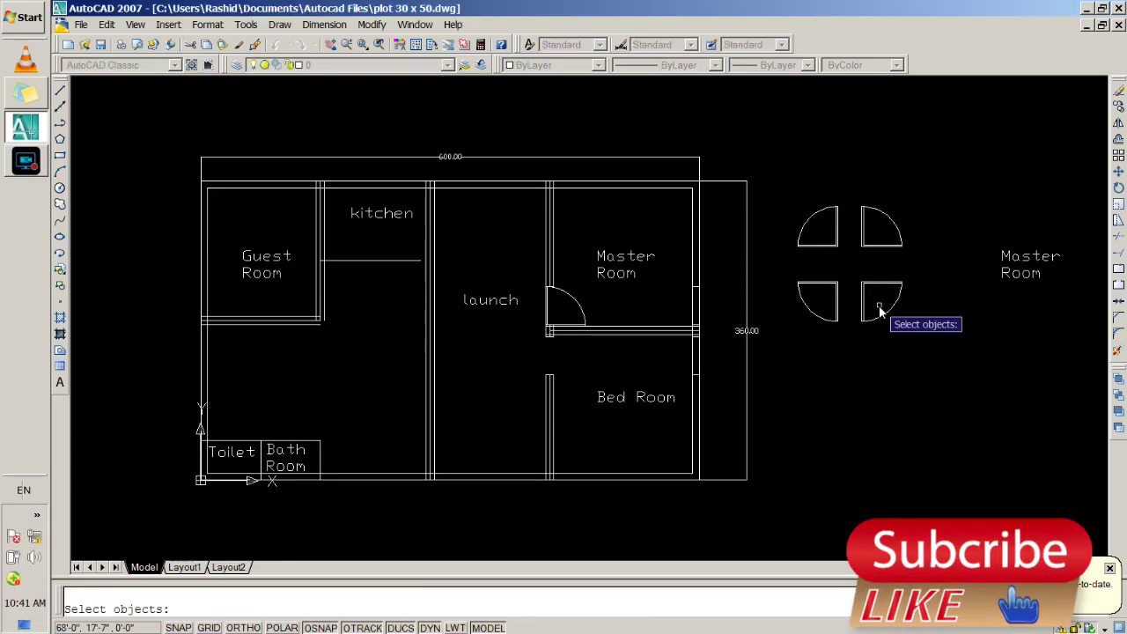
pyautogui.click(943, 382)
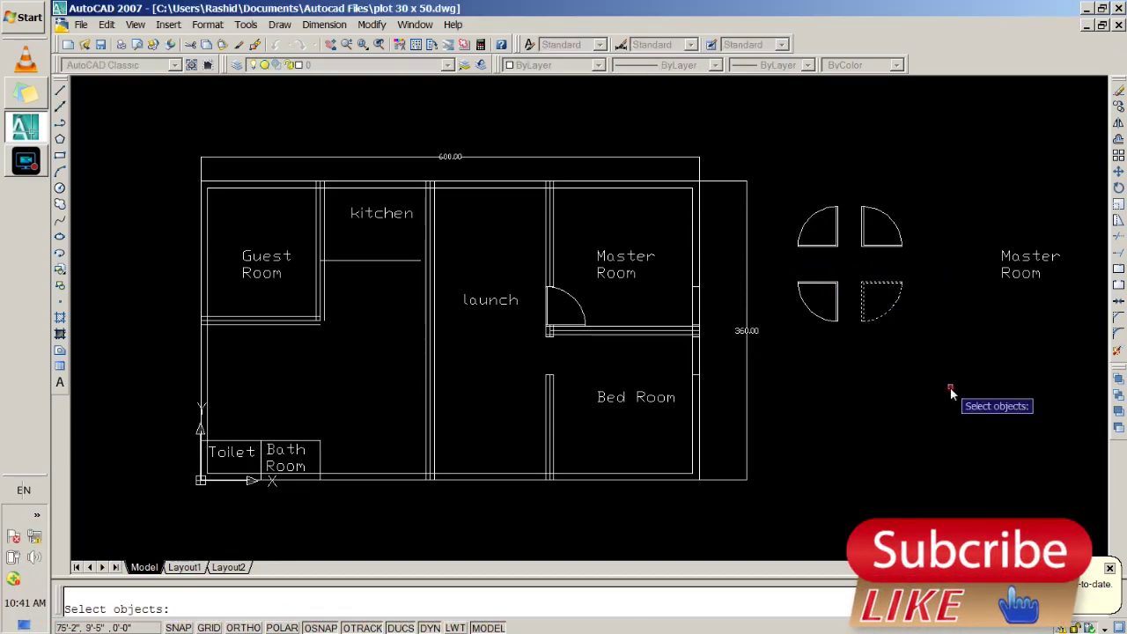
pyautogui.press('Return')
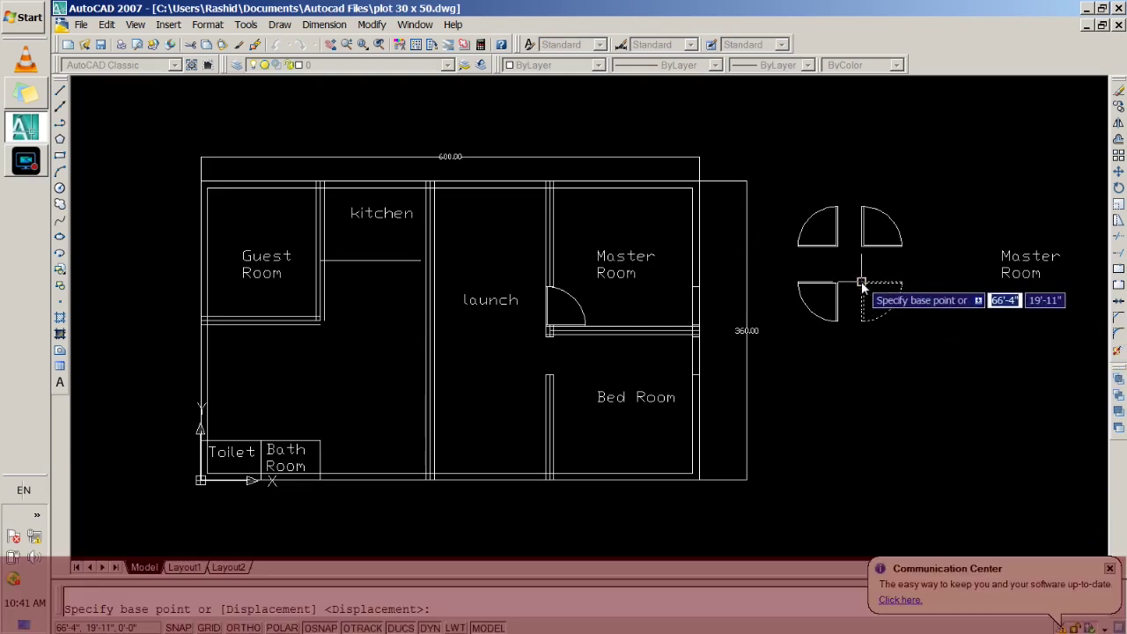
pyautogui.scroll(3, 861, 283)
pyautogui.click(861, 283)
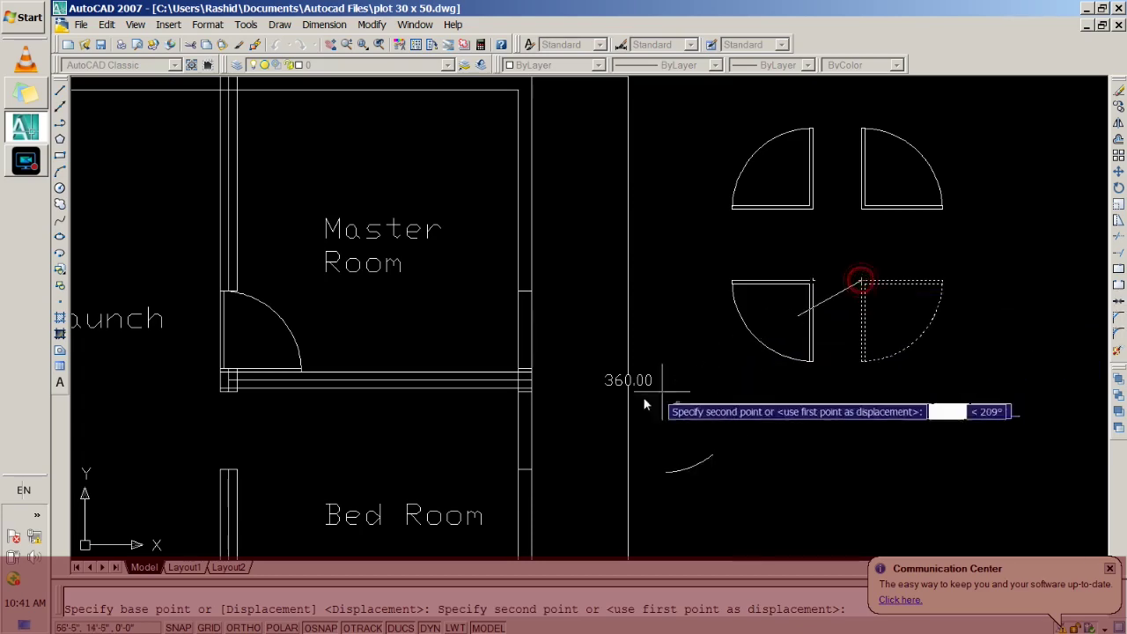
pyautogui.scroll(-4, 449, 402)
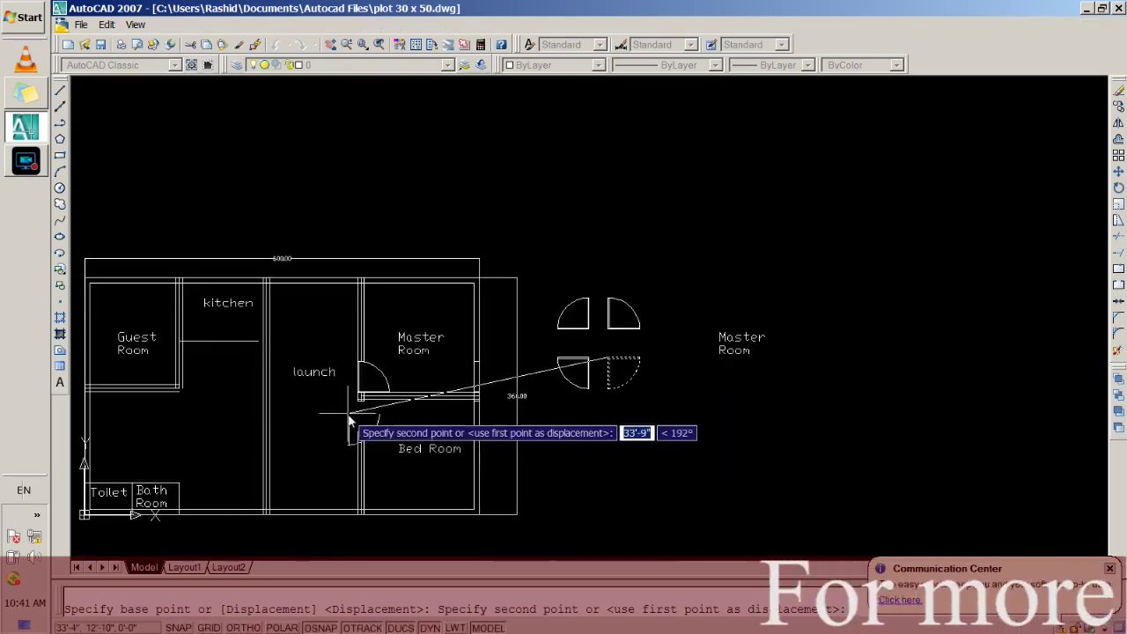
pyautogui.scroll(5, 359, 404)
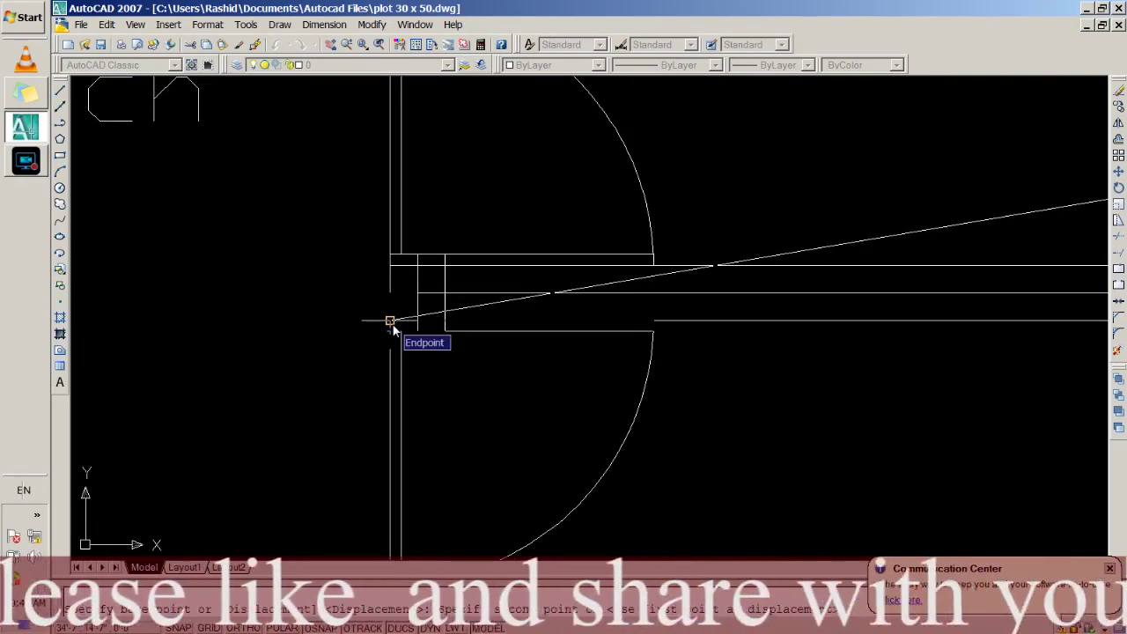
pyautogui.click(389, 321)
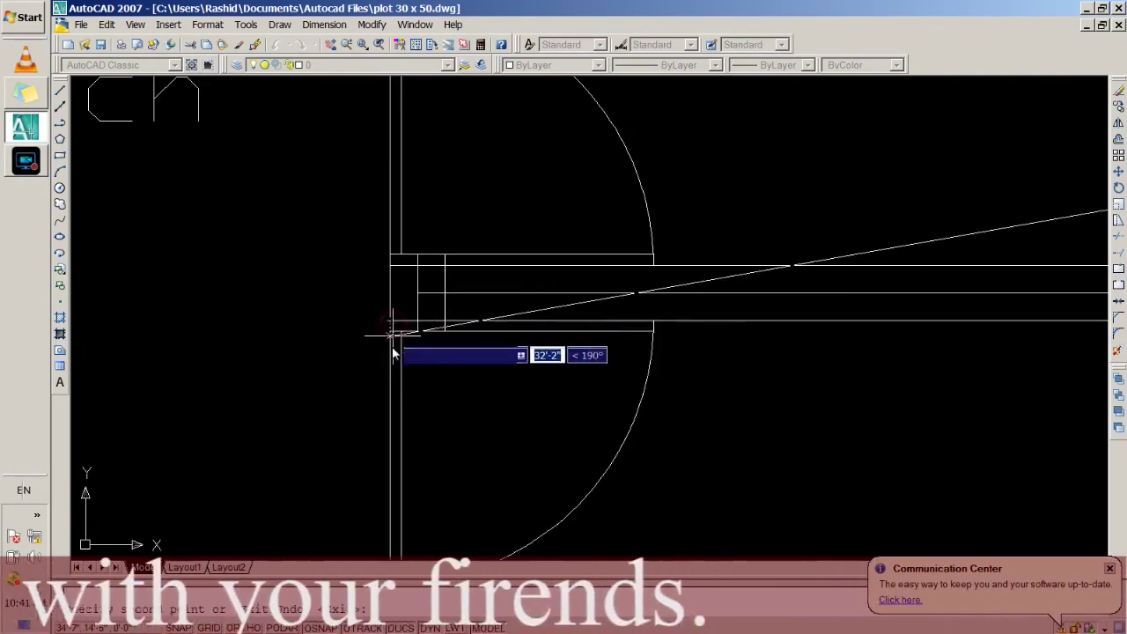
pyautogui.scroll(-5, 700, 388)
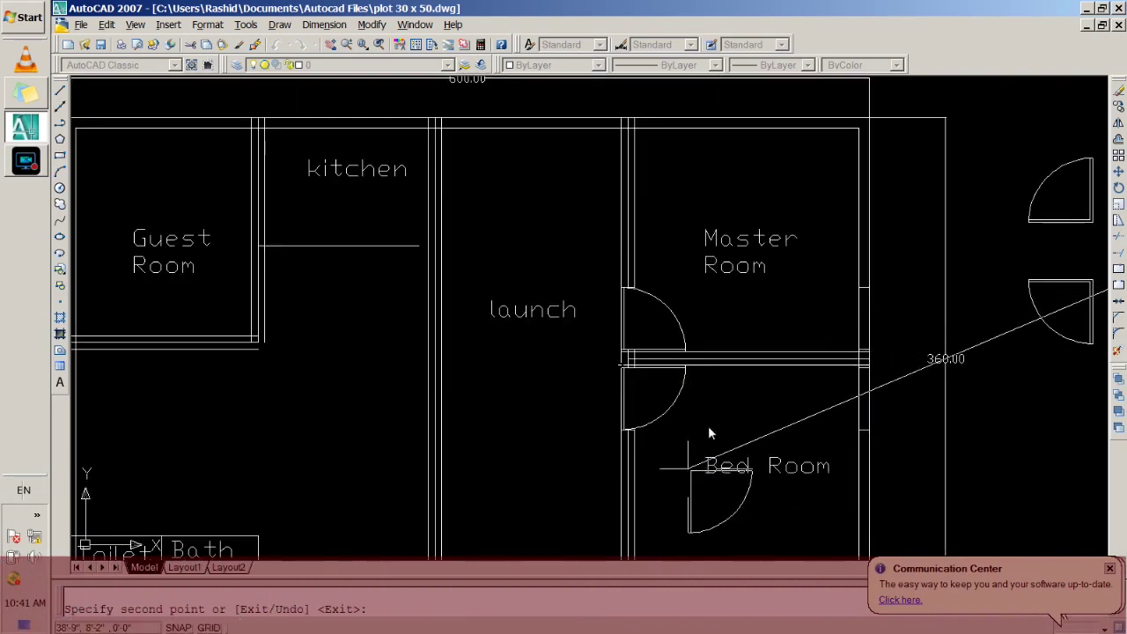
pyautogui.press('Return')
pyautogui.scroll(5, 695, 414)
pyautogui.scroll(-3, 694, 414)
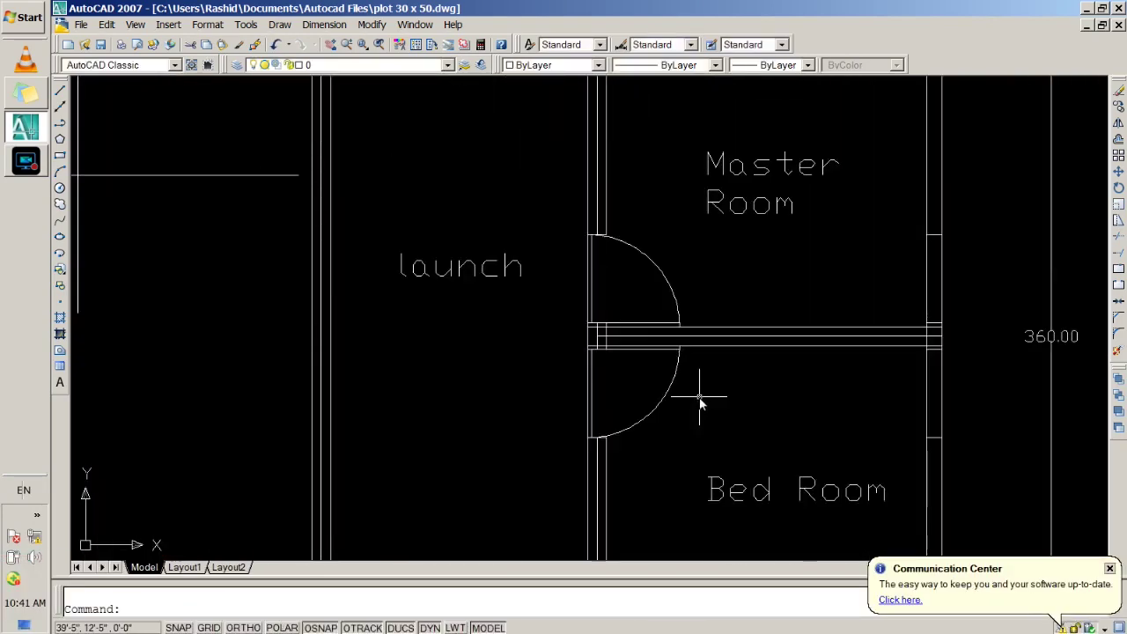
pyautogui.scroll(-2, 705, 406)
pyautogui.scroll(2, 722, 401)
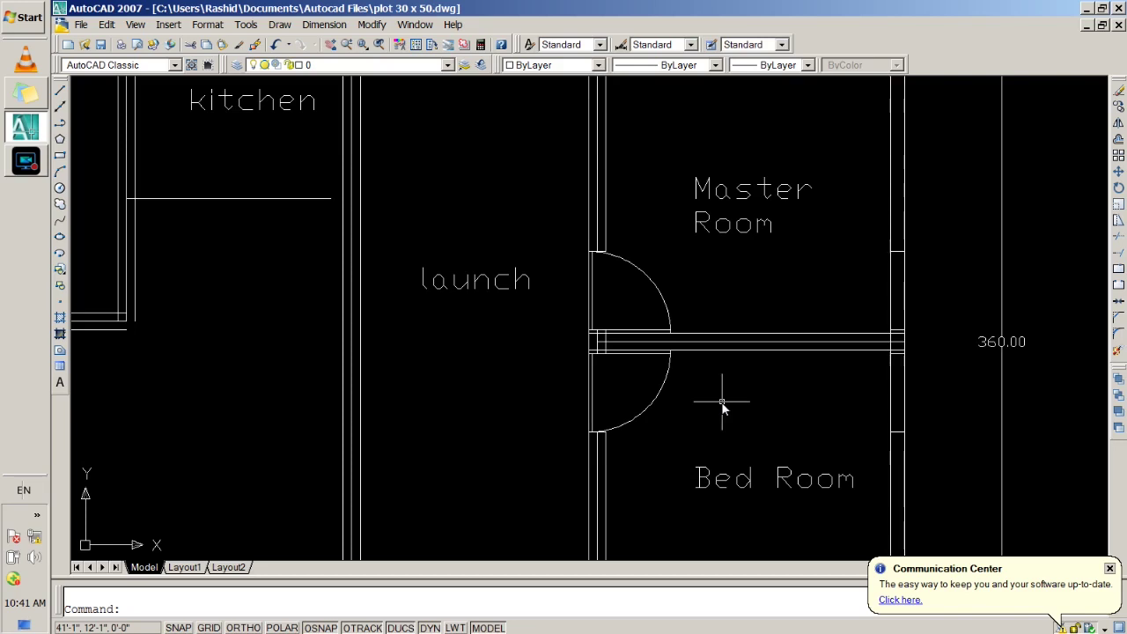
pyautogui.click(593, 253)
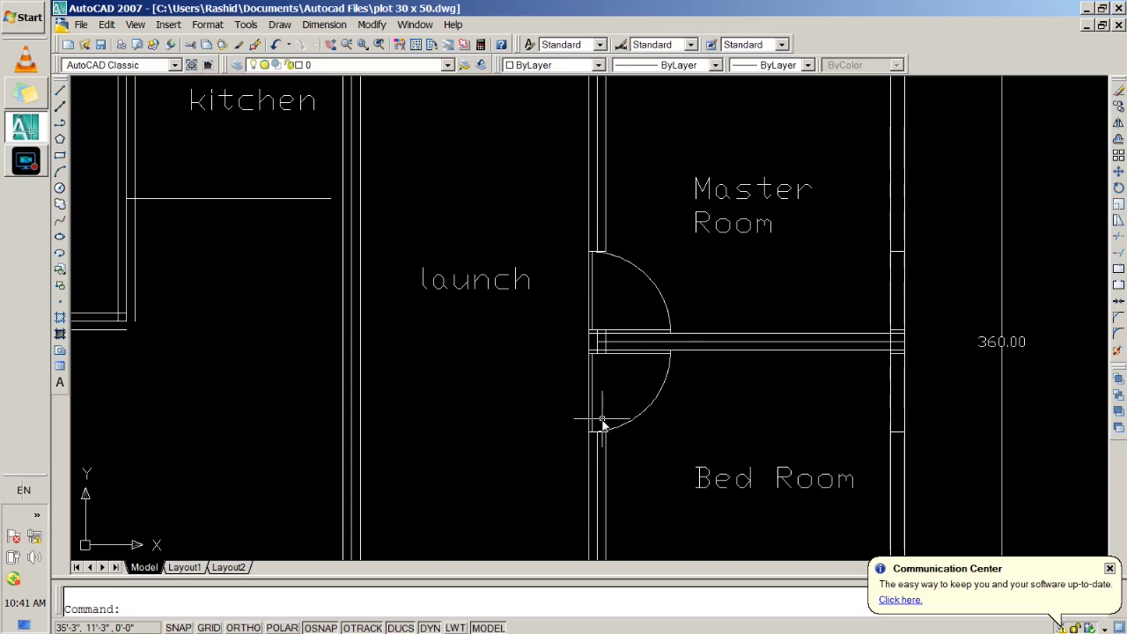
pyautogui.scroll(-4, 685, 422)
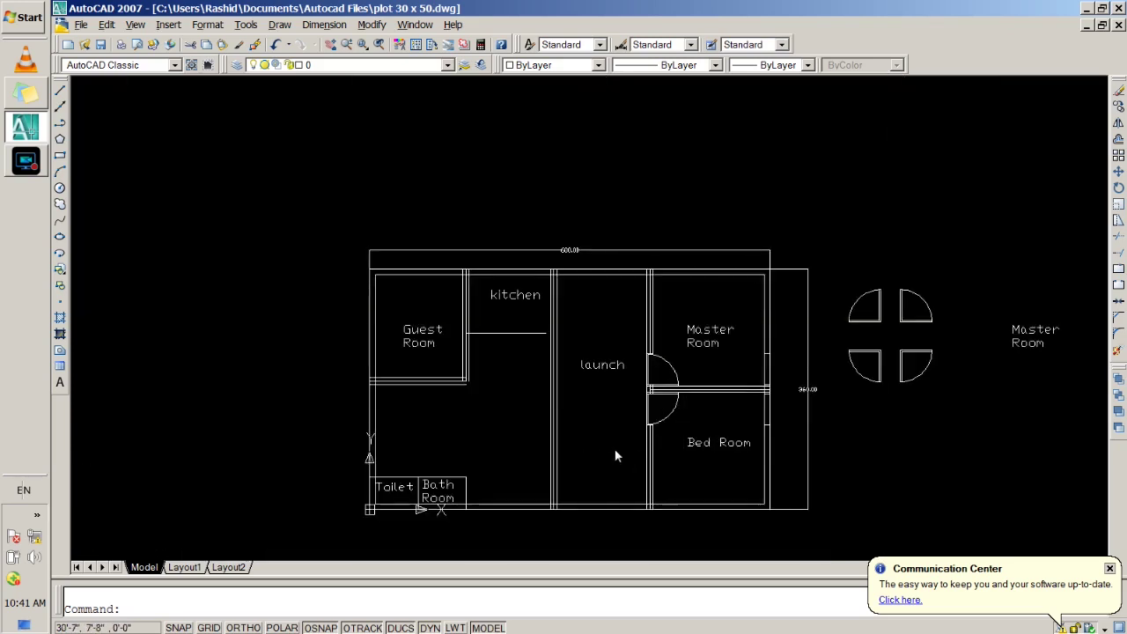
pyautogui.scroll(1, 629, 360)
pyautogui.scroll(1, 586, 320)
pyautogui.scroll(1, 528, 247)
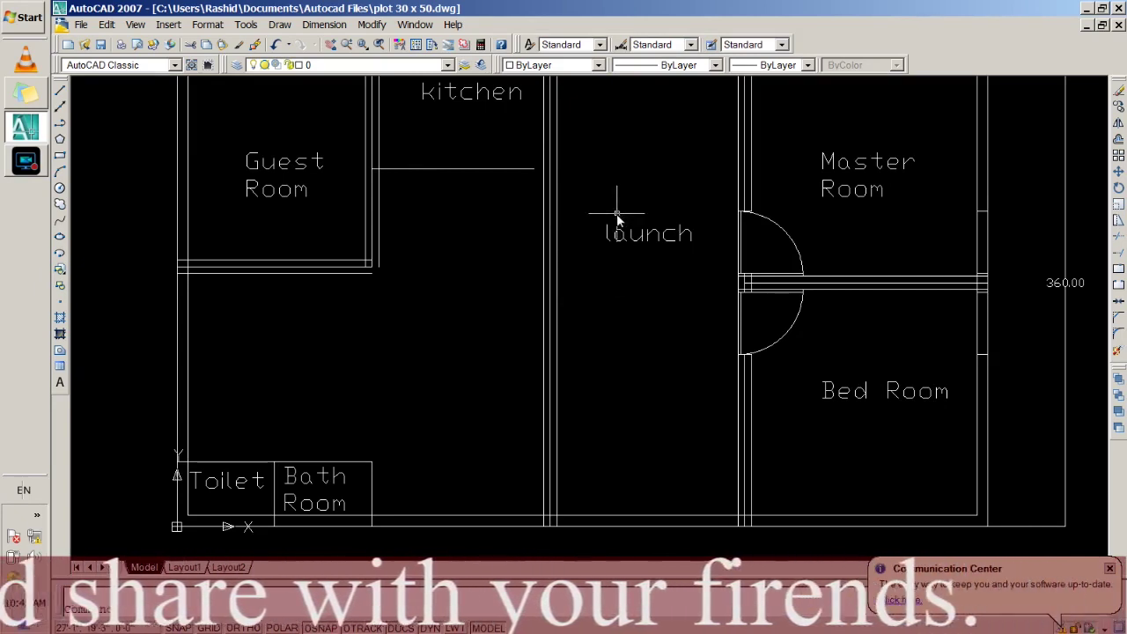
pyautogui.scroll(-2, 597, 262)
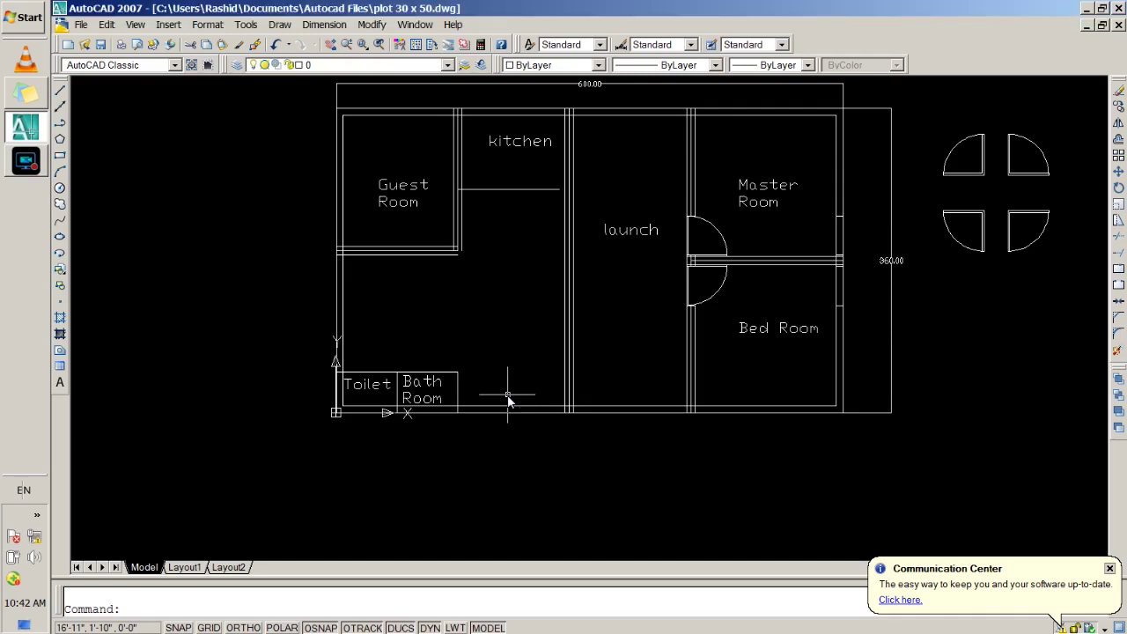
# Draw a 15' line from the plan's bottom-left corner with Ortho turned on
pyautogui.click(516, 413)
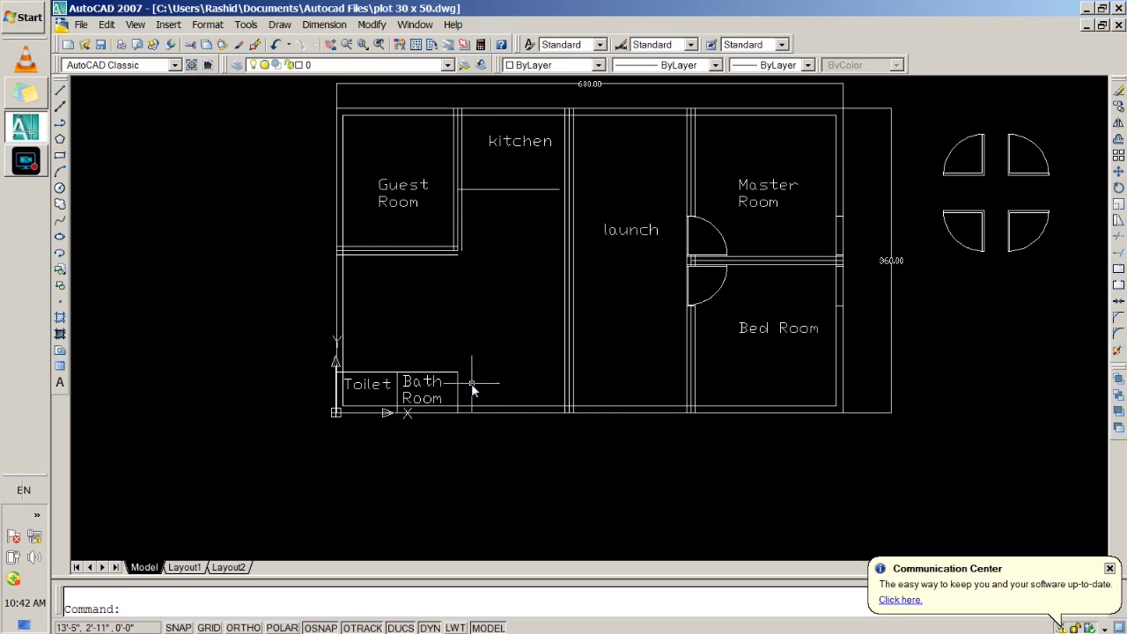
pyautogui.click(540, 406)
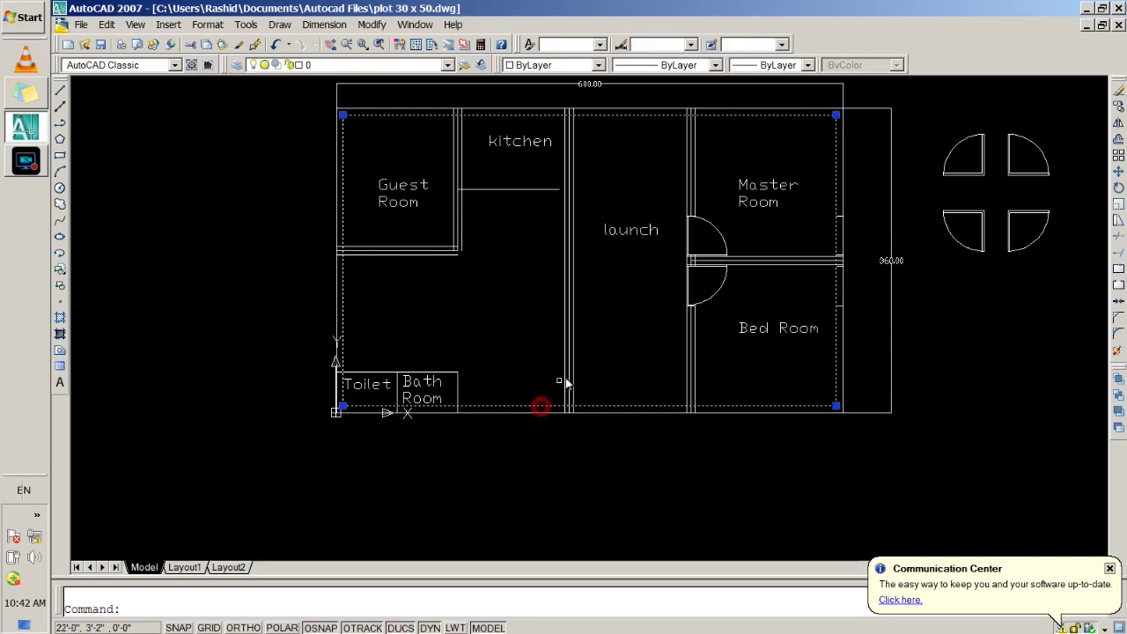
pyautogui.click(60, 91)
pyautogui.click(335, 412)
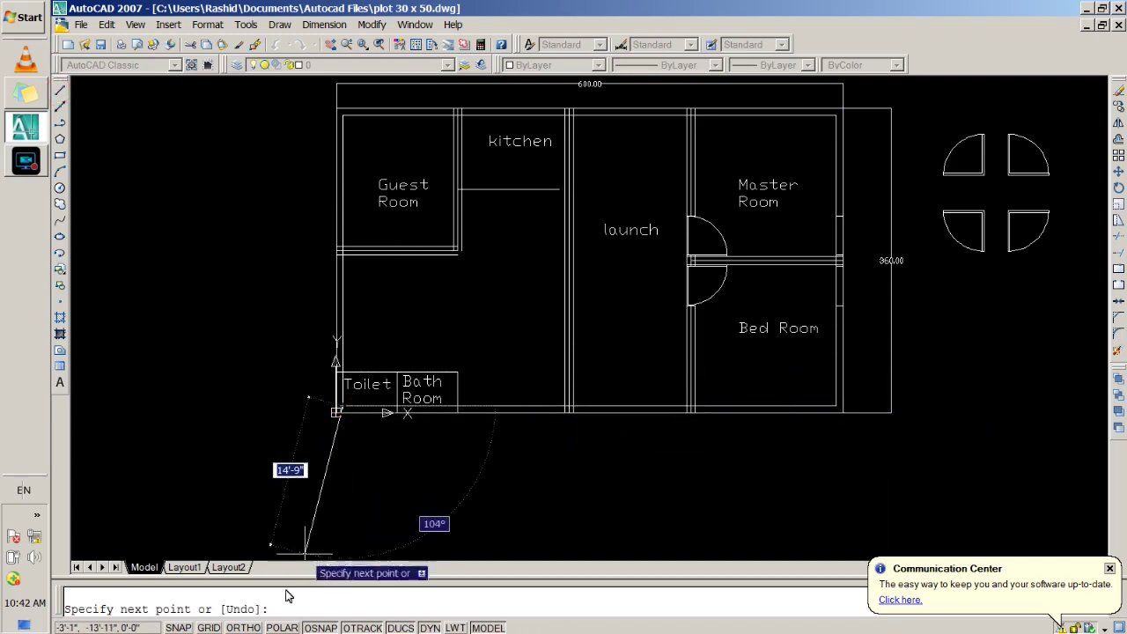
pyautogui.write('15')
pyautogui.click(249, 625)
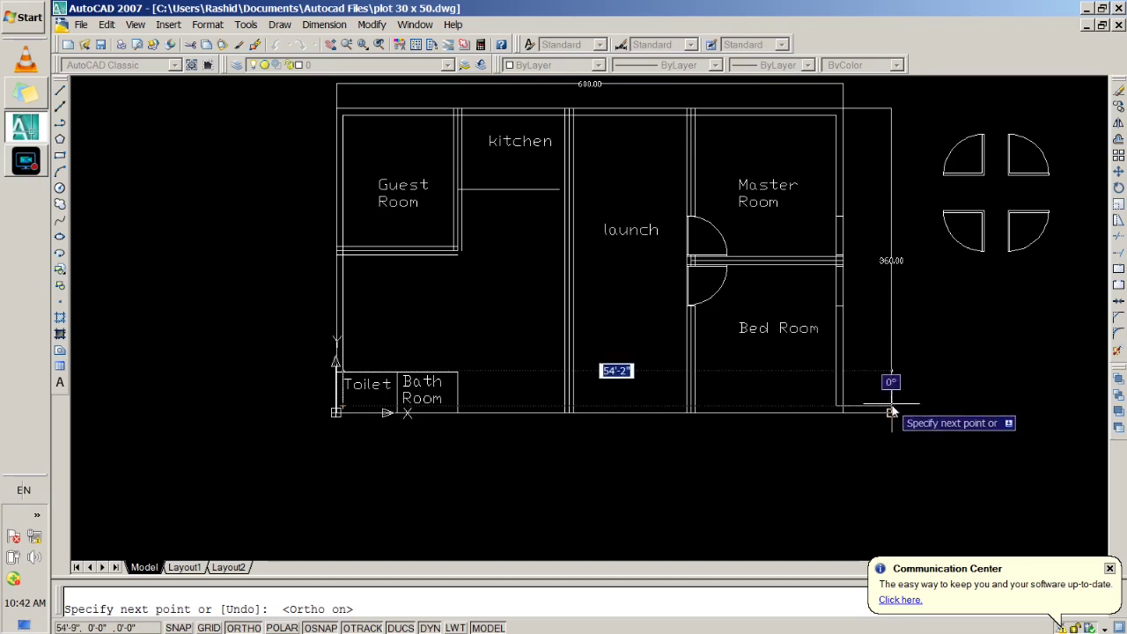
pyautogui.press('Return')
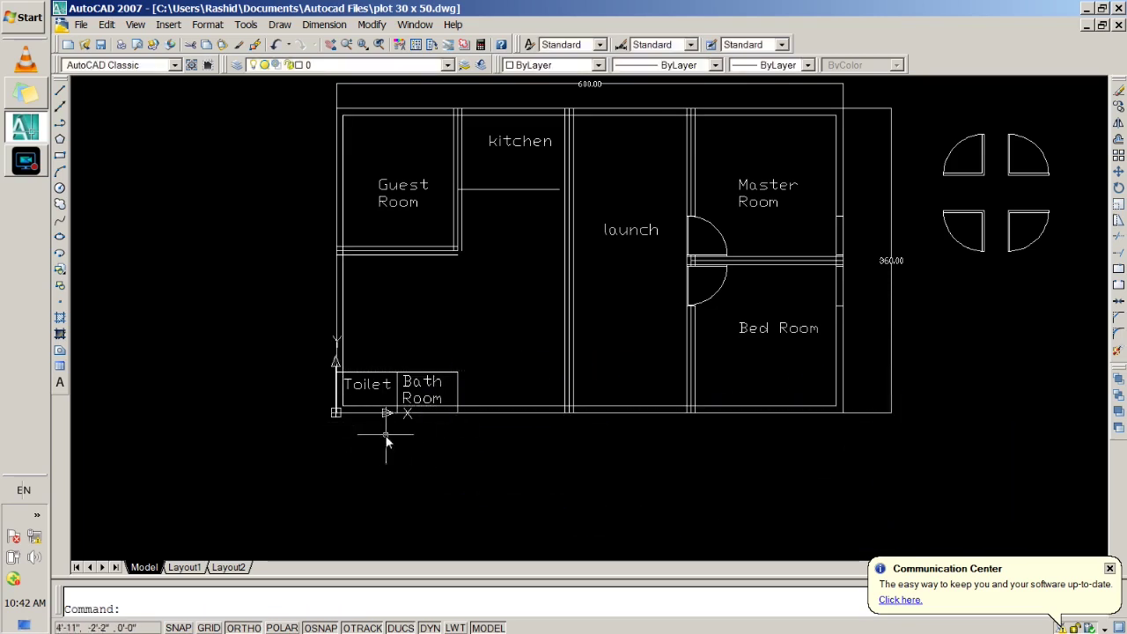
# Draw the horizontal wall line from the left wall to the Master Room door endpoint
pyautogui.click(60, 90)
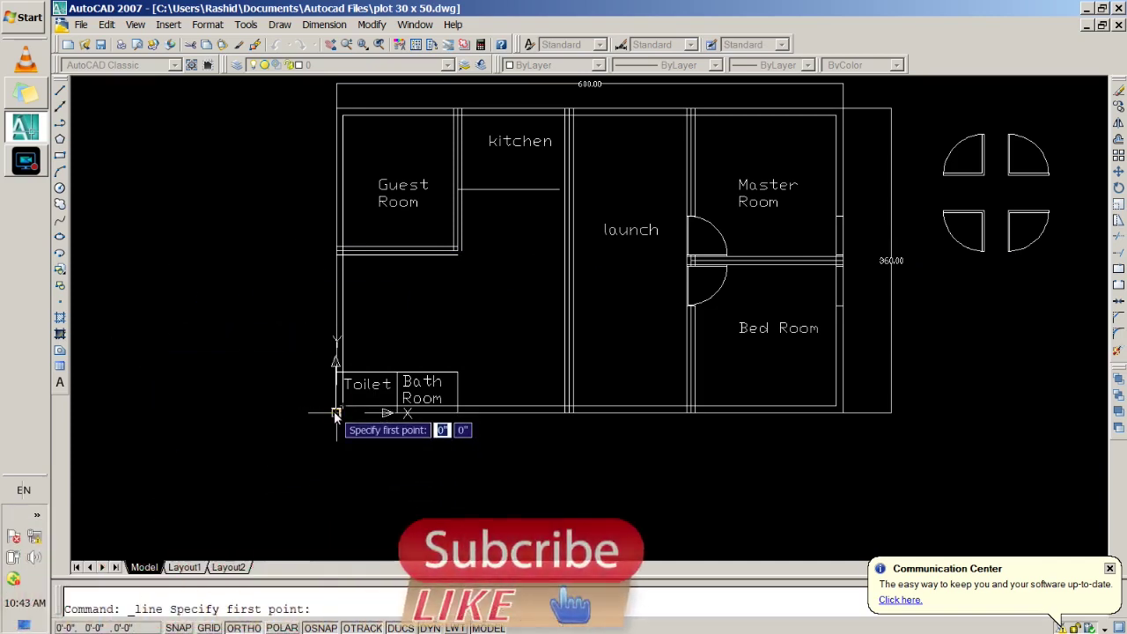
pyautogui.write("15'")
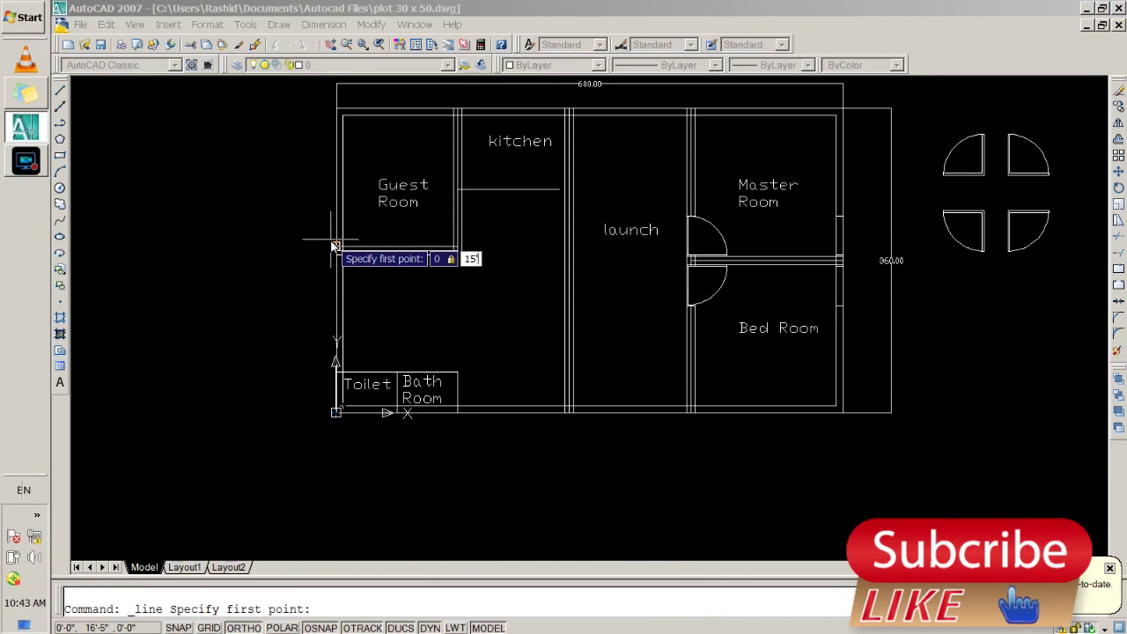
pyautogui.press('Return')
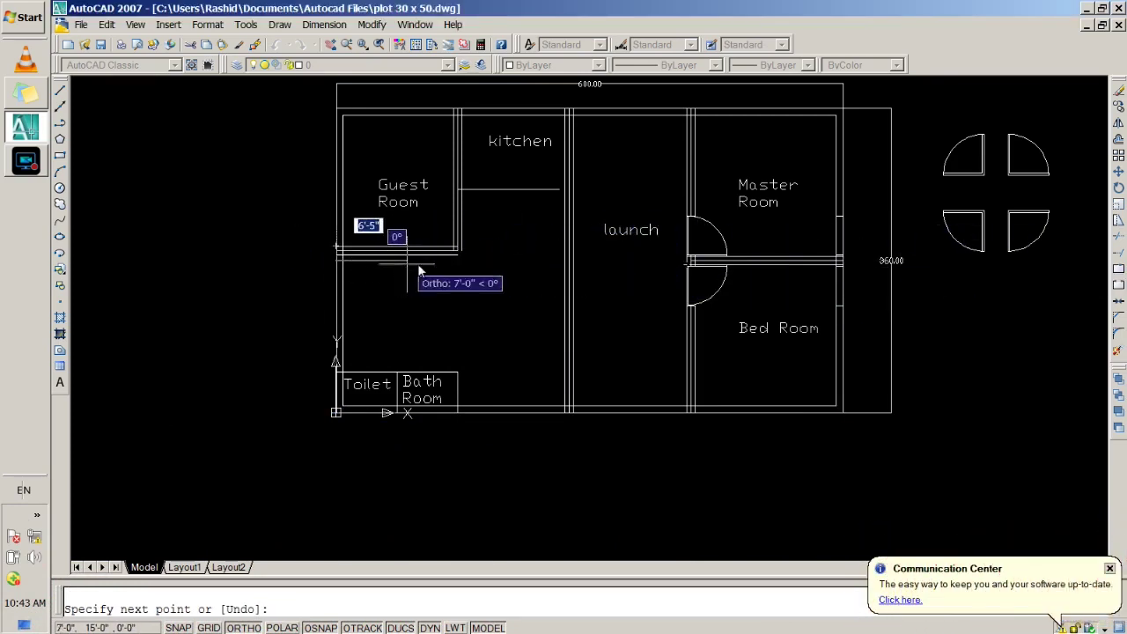
pyautogui.click(692, 263)
pyautogui.press('Return')
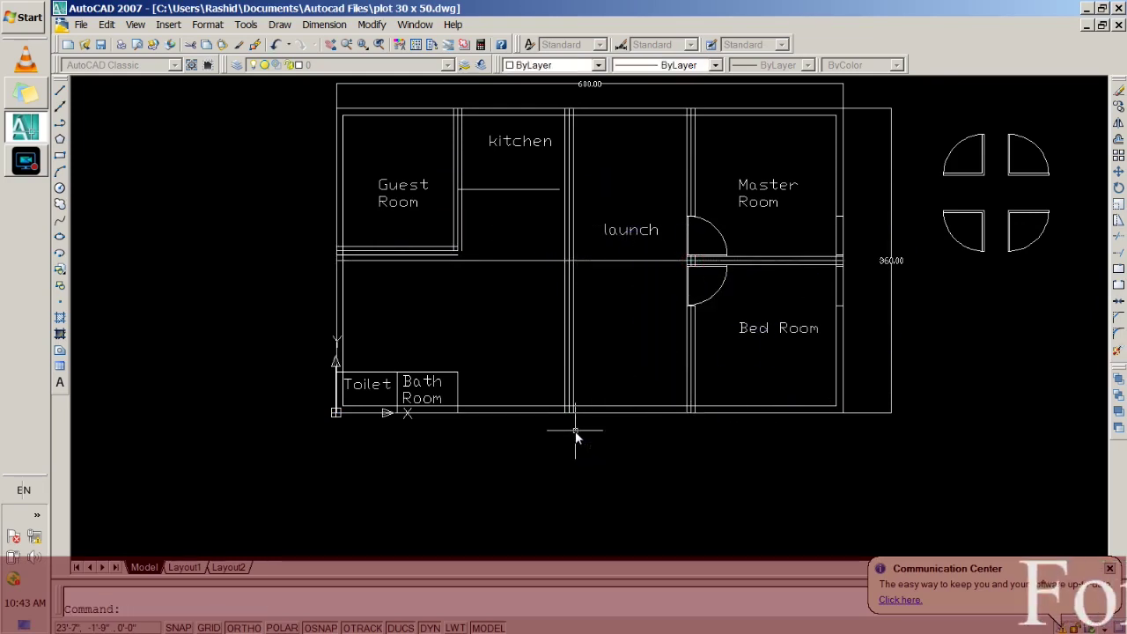
# Offset the horizontal launch wall line once above it and once below it
pyautogui.click(587, 260)
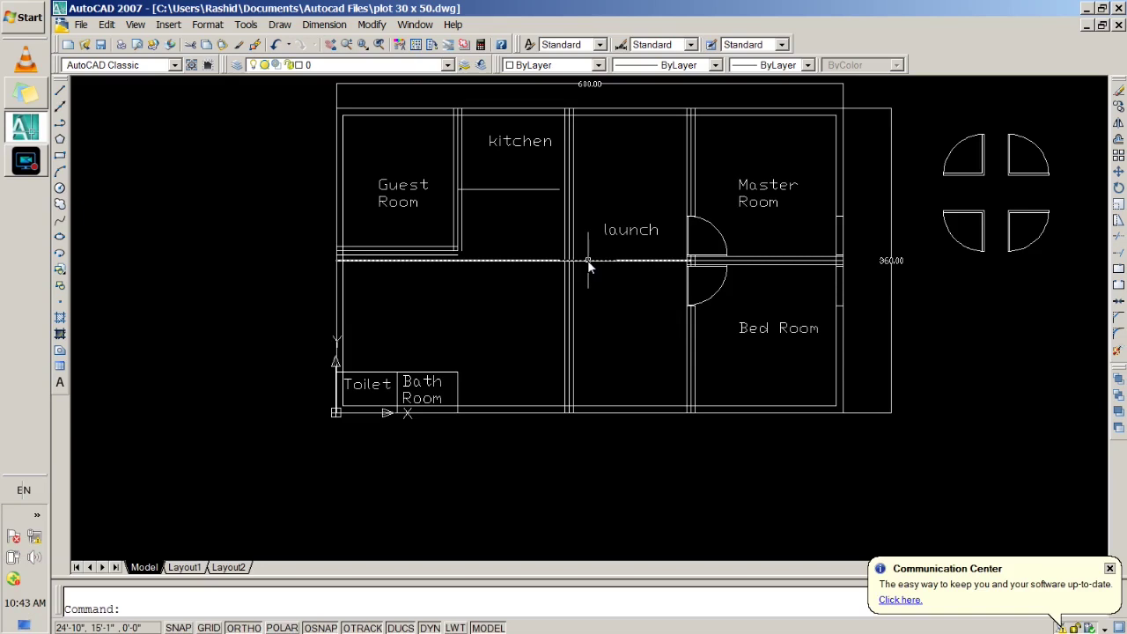
pyautogui.write('offset')
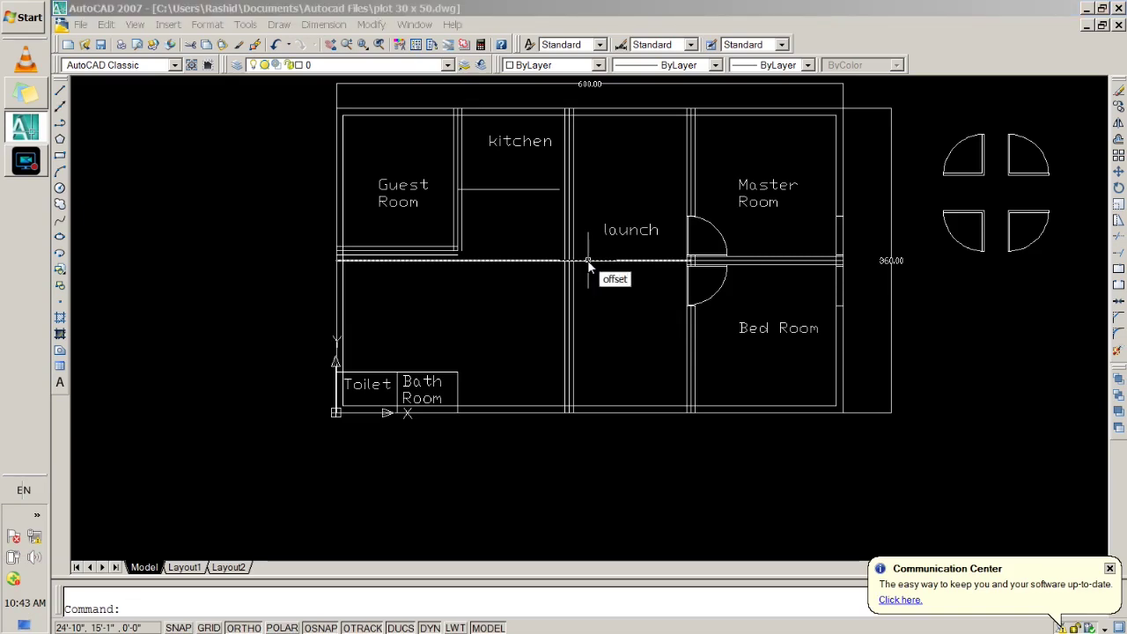
pyautogui.press('Return')
pyautogui.press('Return')
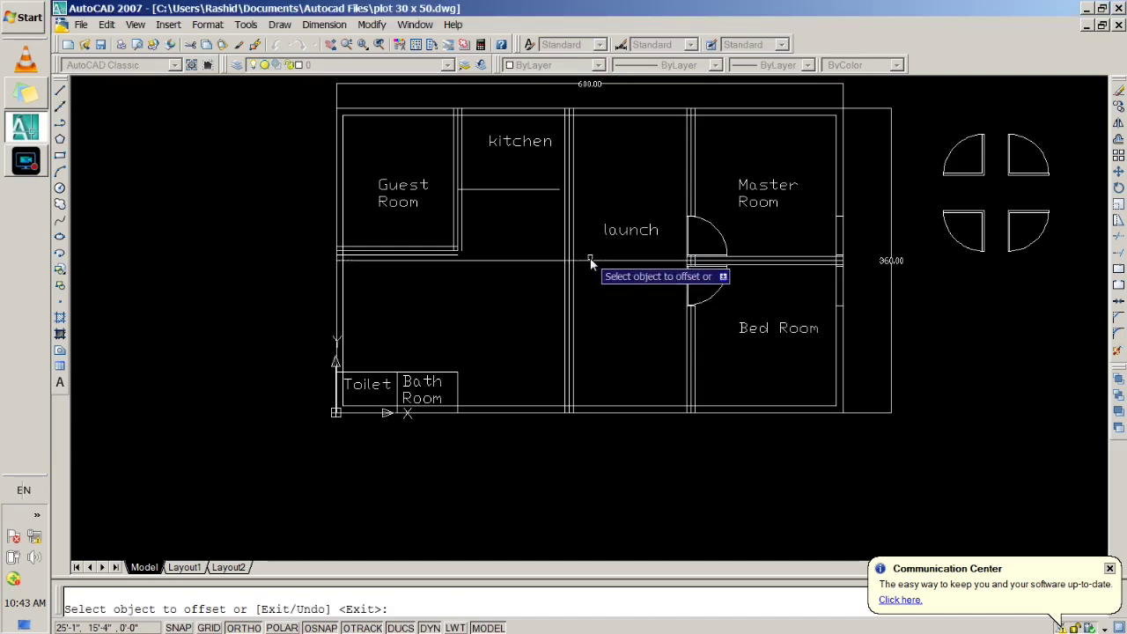
pyautogui.click(594, 263)
pyautogui.click(584, 311)
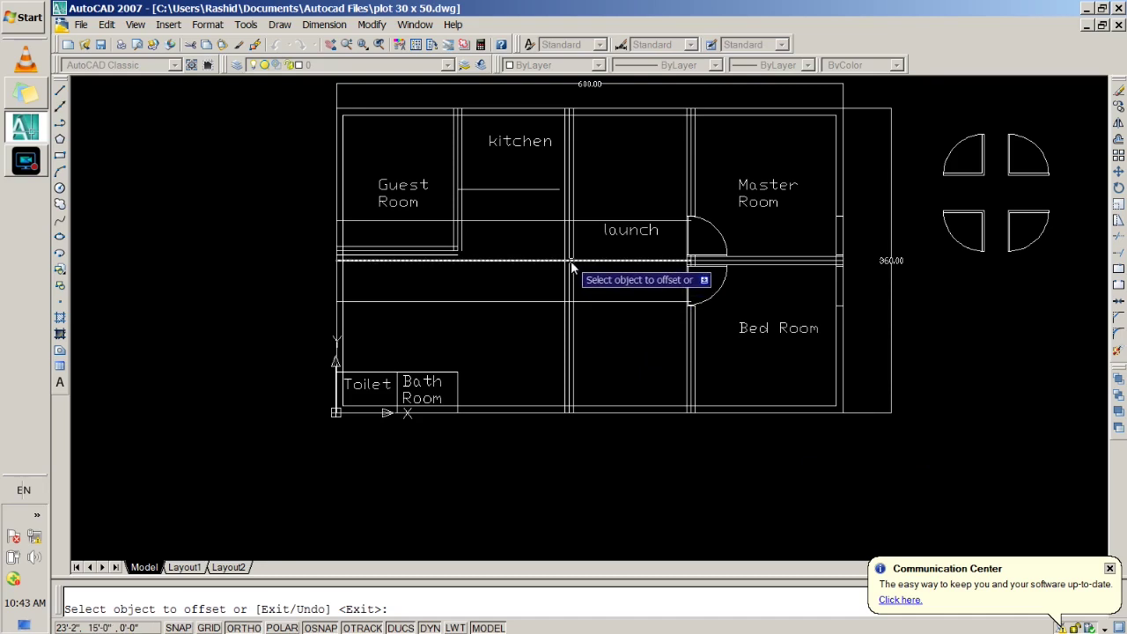
pyautogui.press('Escape')
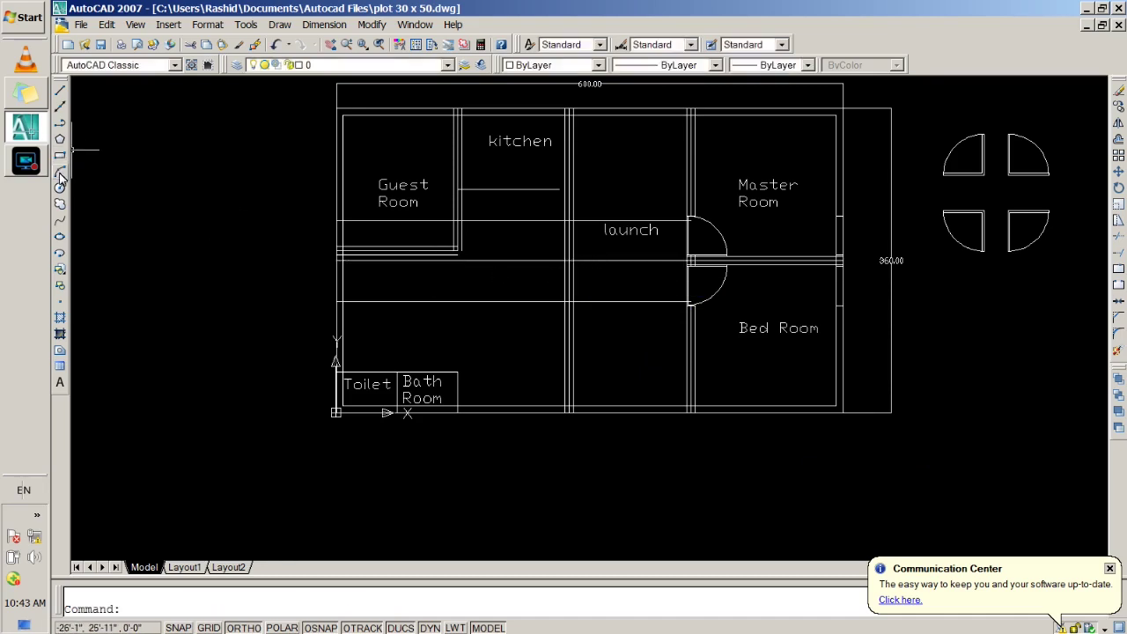
# Draw a circle centred on the launch wall intersection, with its radius reaching the offset line
pyautogui.click(60, 187)
pyautogui.click(568, 261)
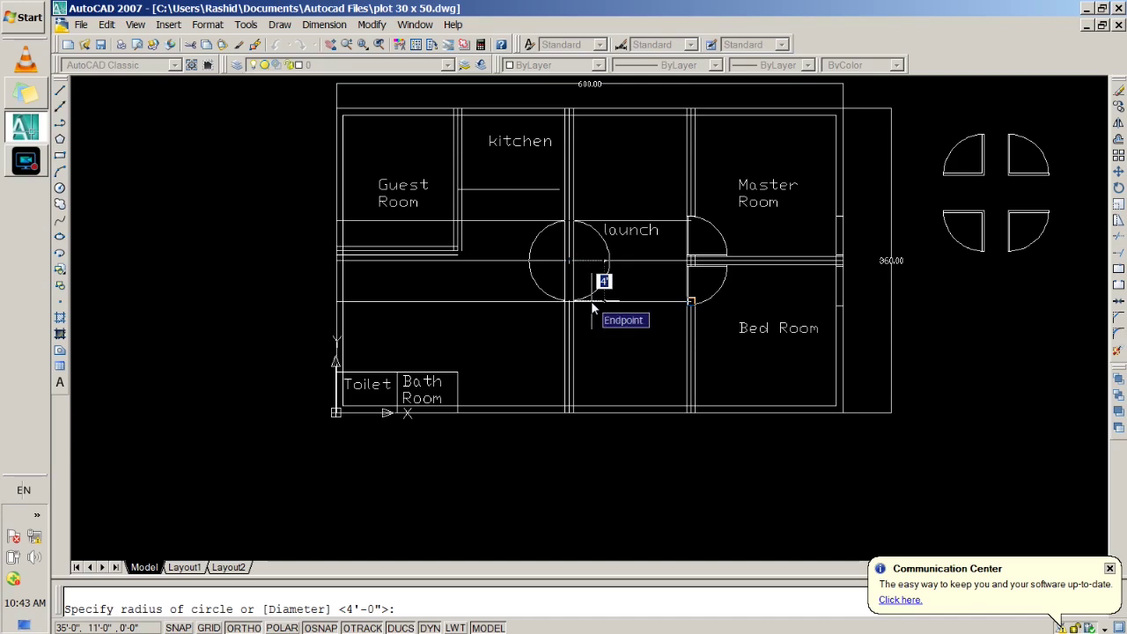
pyautogui.click(592, 305)
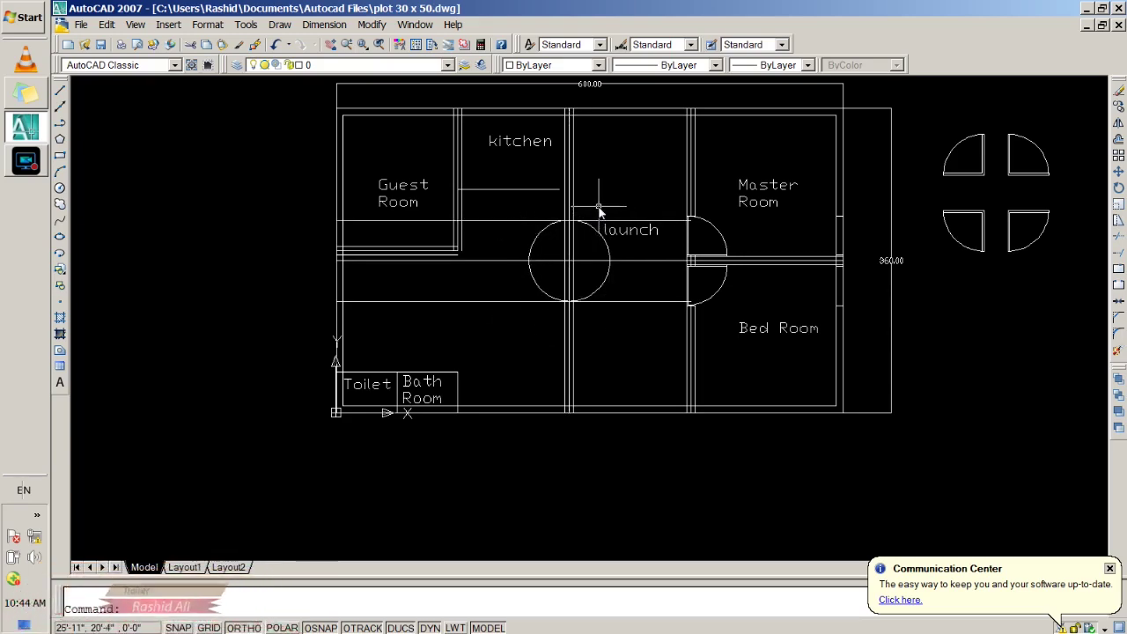
pyautogui.scroll(2, 598, 205)
# Trim the upper and lower lines right of the wall and the circle's right-hand arcs
pyautogui.scroll(1, 598, 205)
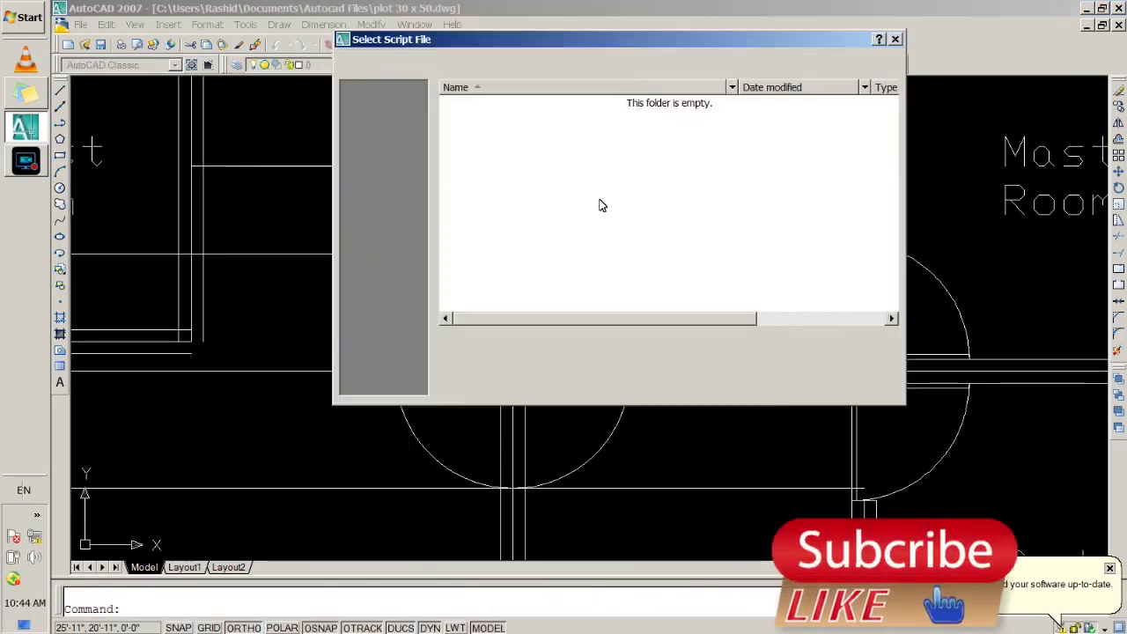
pyautogui.write('trim')
pyautogui.press('Return')
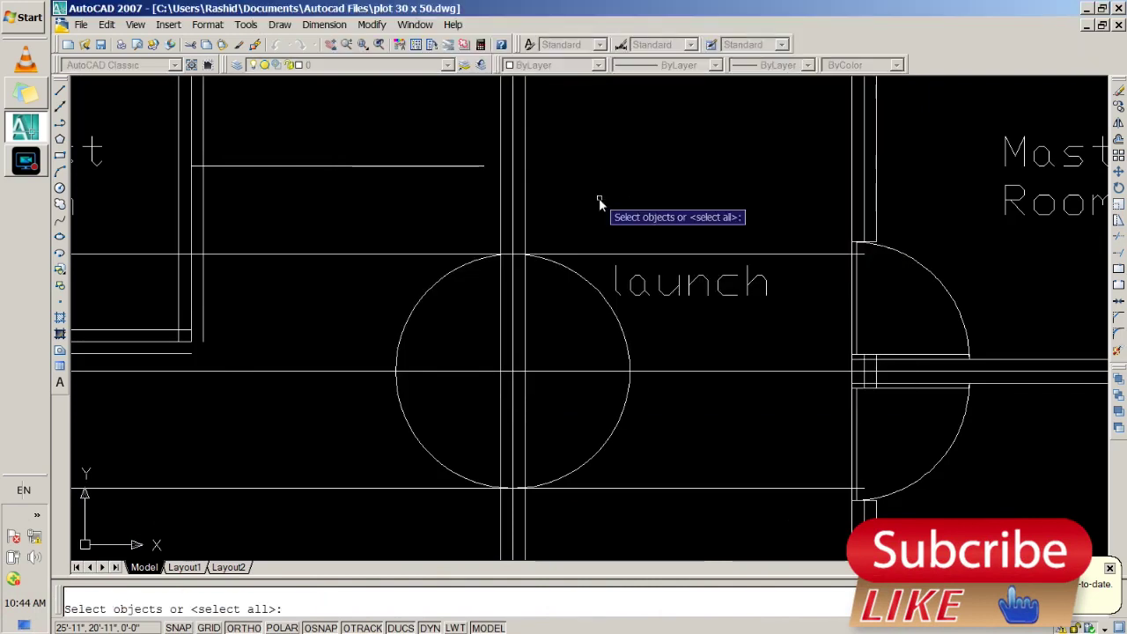
pyautogui.press('Return')
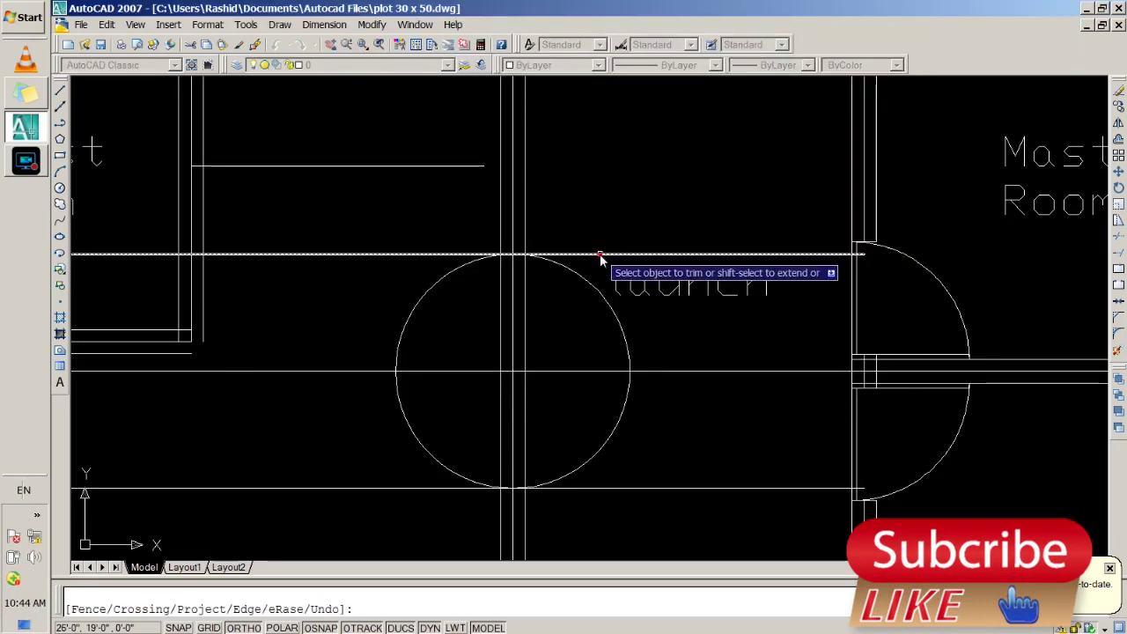
pyautogui.click(600, 253)
pyautogui.click(603, 487)
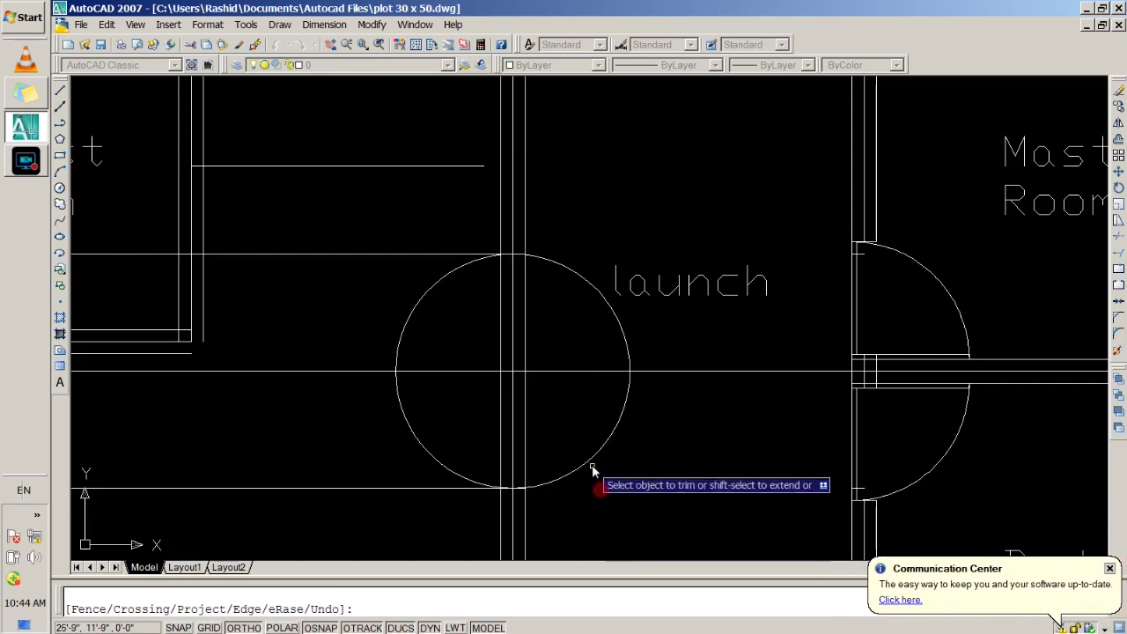
pyautogui.click(591, 457)
pyautogui.click(617, 324)
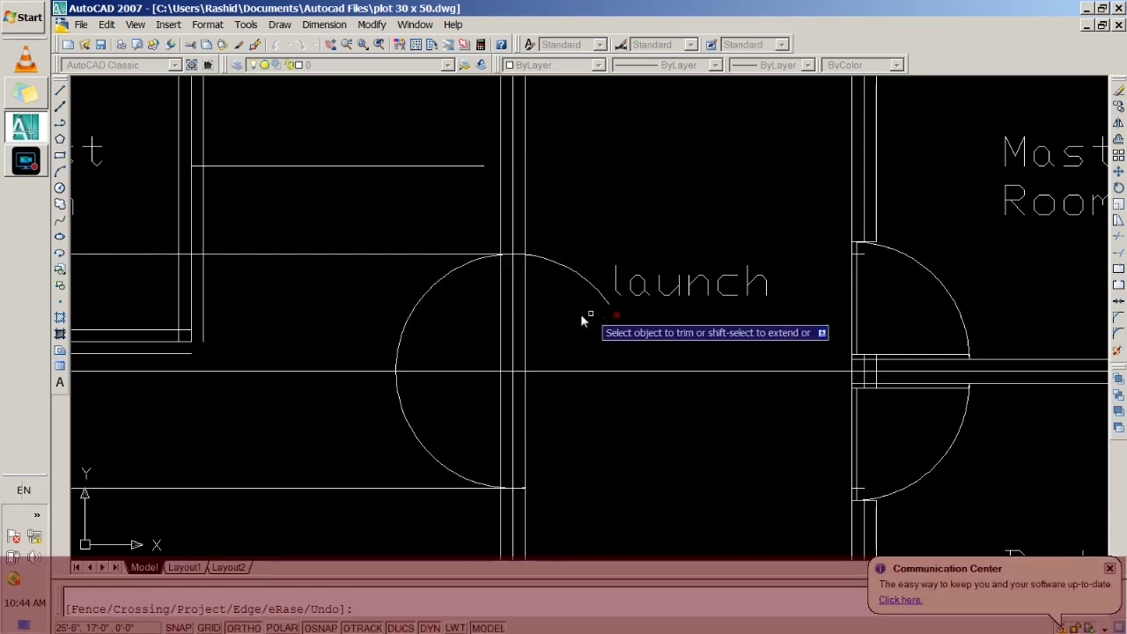
# Trim away the wall-line pieces inside the circle and the arc piece near the launch
pyautogui.click(525, 310)
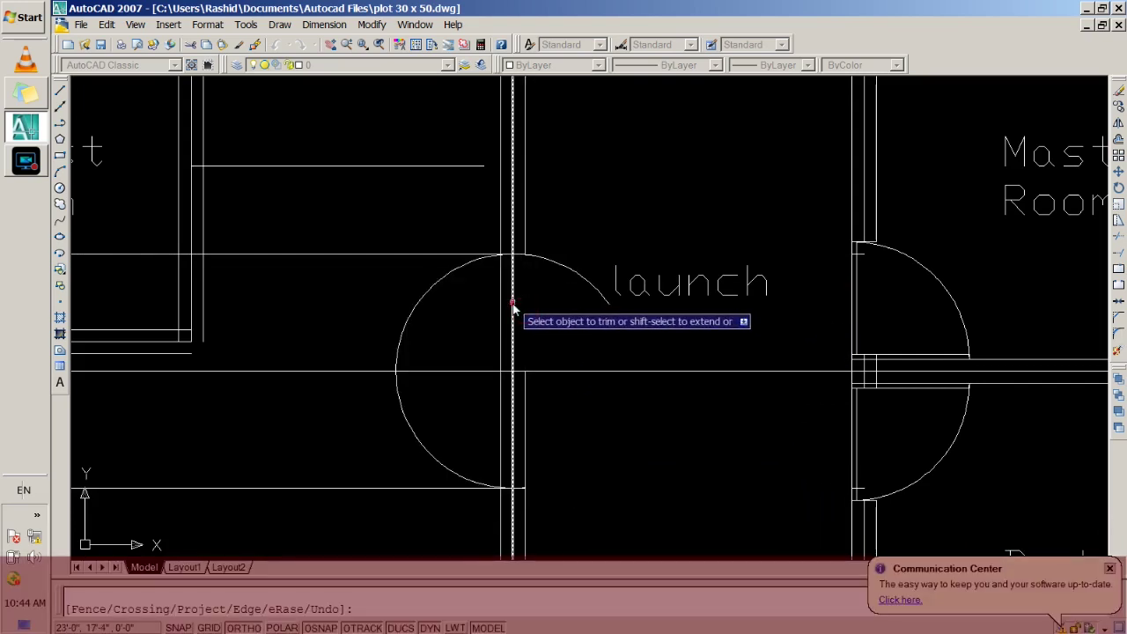
pyautogui.click(513, 308)
pyautogui.click(502, 304)
pyautogui.click(501, 413)
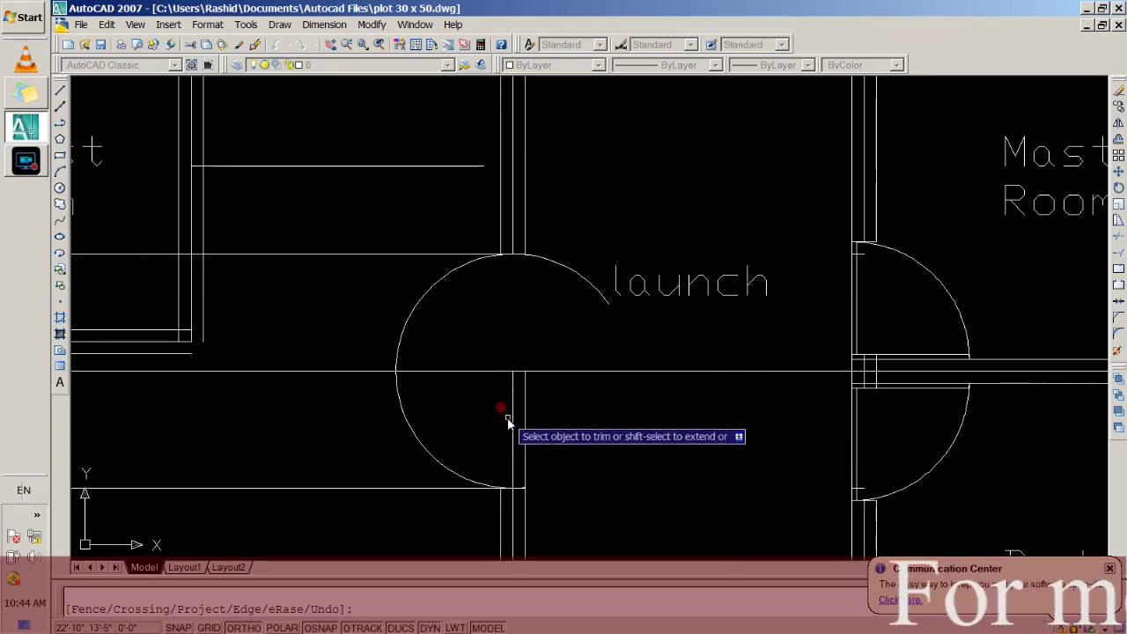
pyautogui.click(512, 422)
pyautogui.click(526, 423)
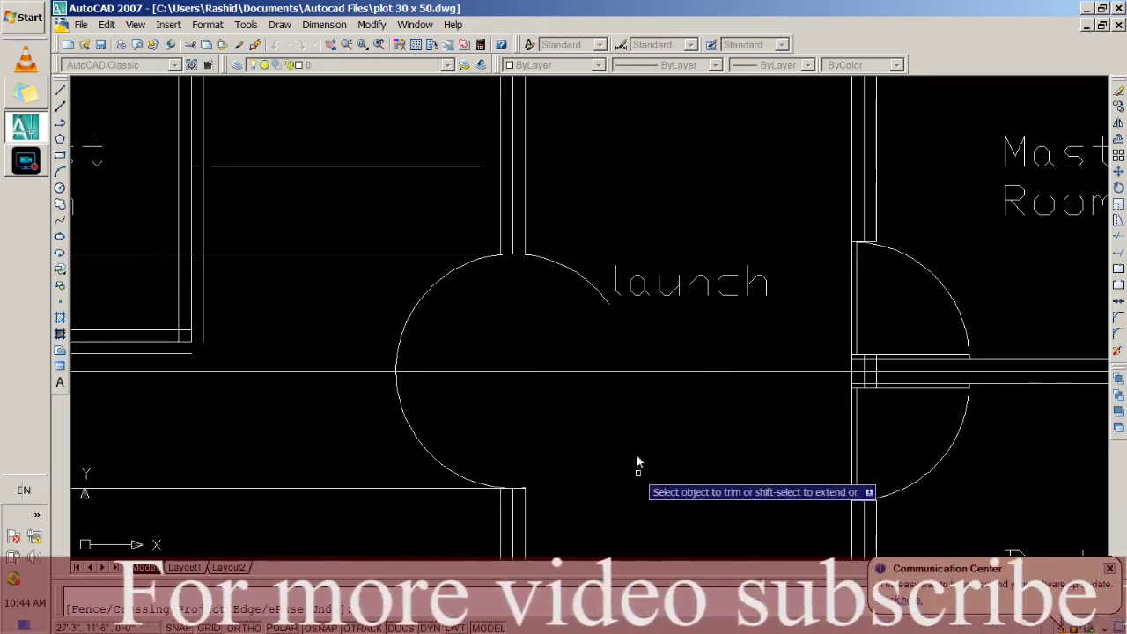
pyautogui.click(562, 266)
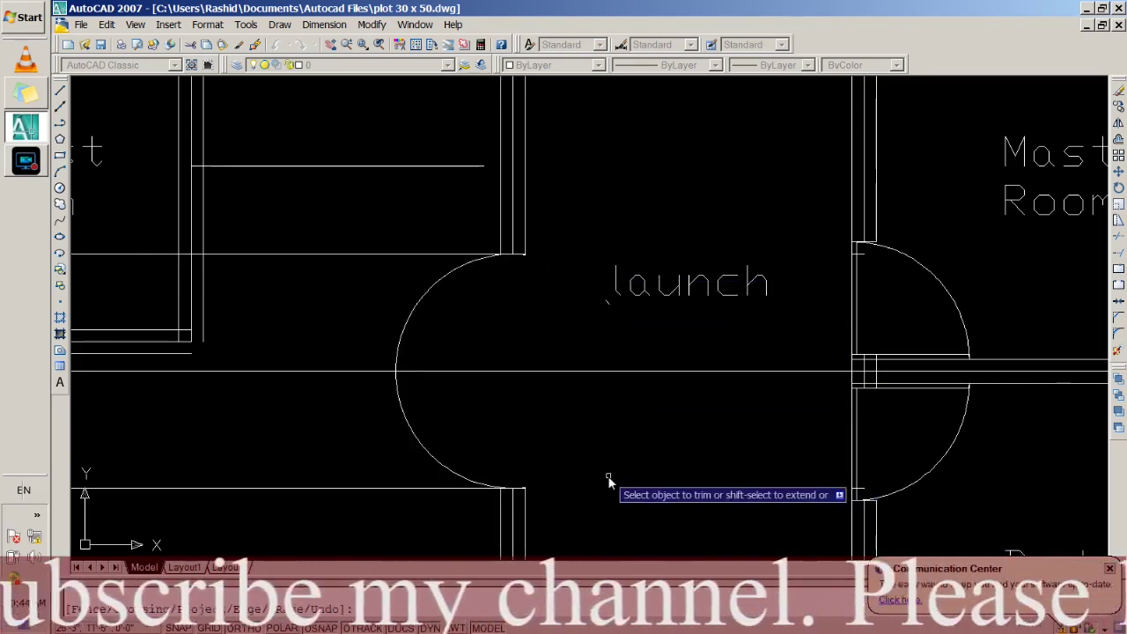
# Cut the upper and lower lines left of the arch and delete the leftover horizontal line
pyautogui.click(459, 490)
pyautogui.click(452, 255)
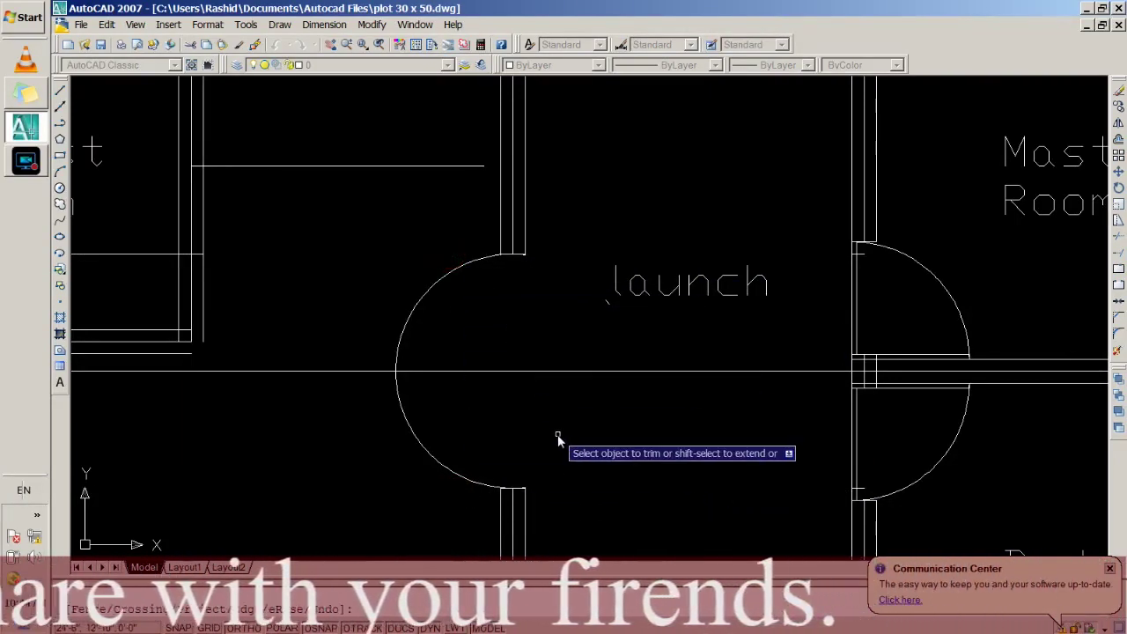
pyautogui.scroll(-4, 529, 319)
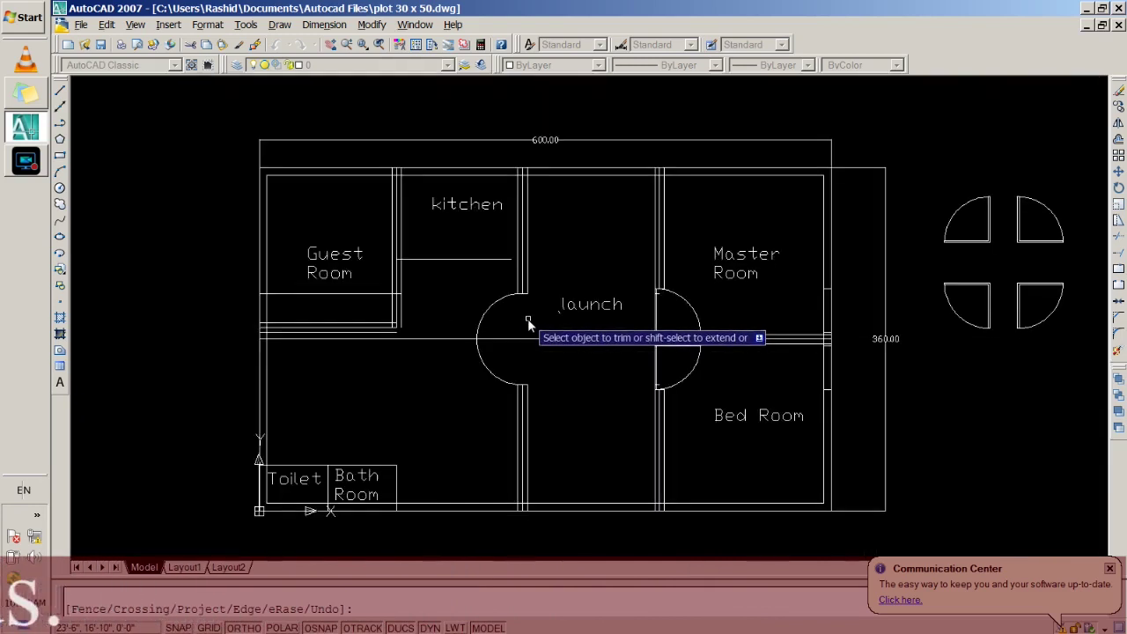
pyautogui.press('Return')
pyautogui.click(532, 340)
pyautogui.press('Delete')
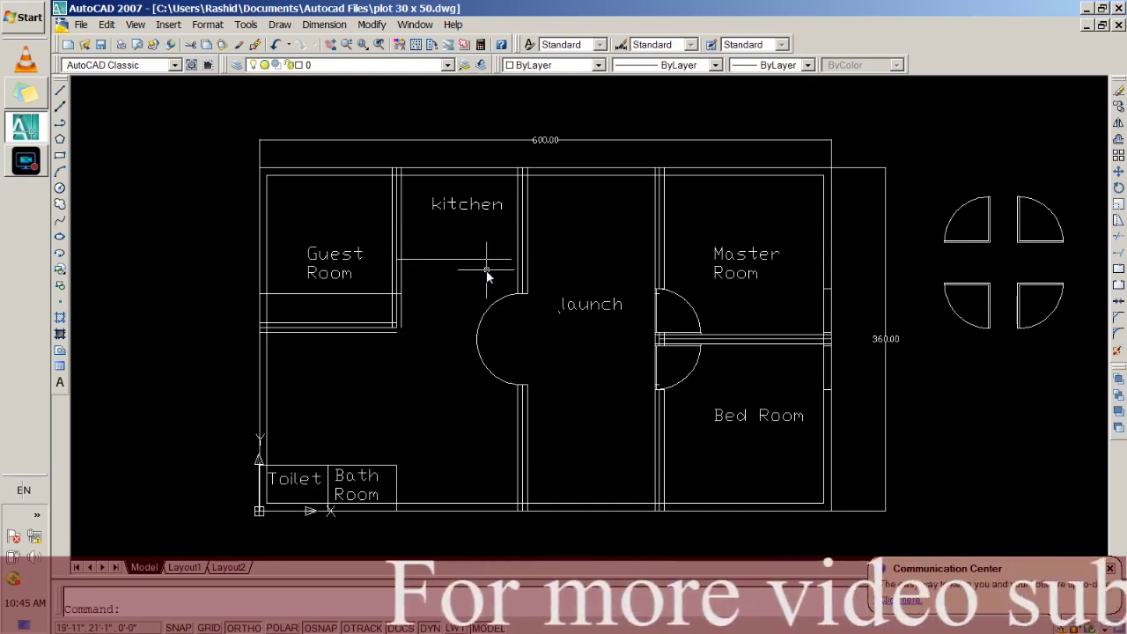
pyautogui.scroll(3, 326, 489)
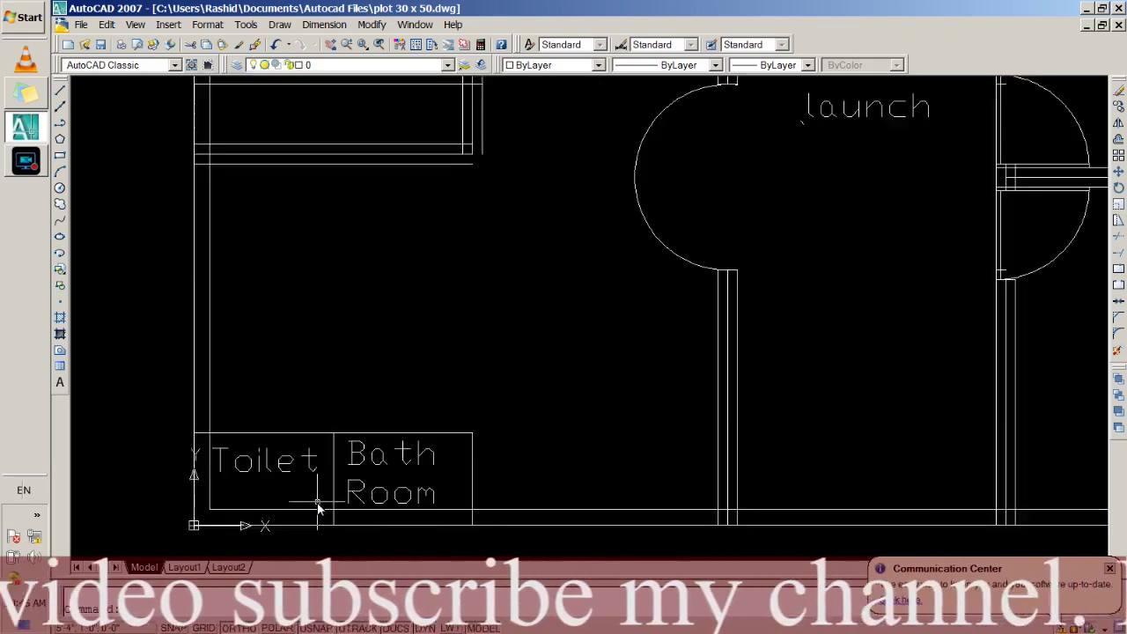
pyautogui.scroll(-1, 299, 490)
pyautogui.moveTo(300, 490); pyautogui.dragTo(347, 399, button='middle')
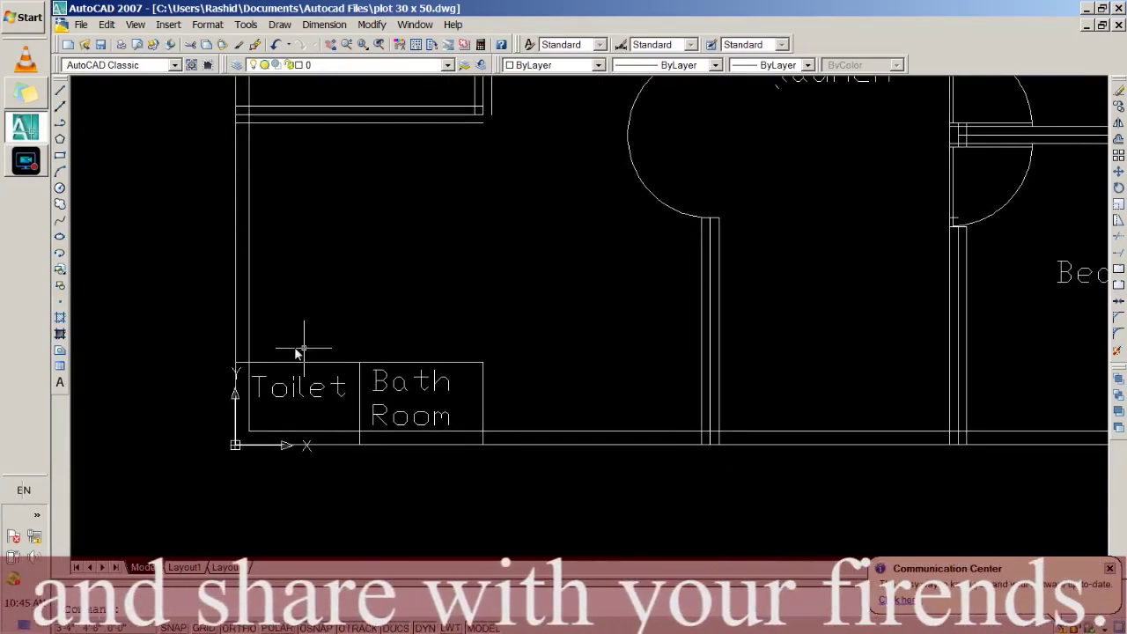
pyautogui.scroll(-2, 352, 361)
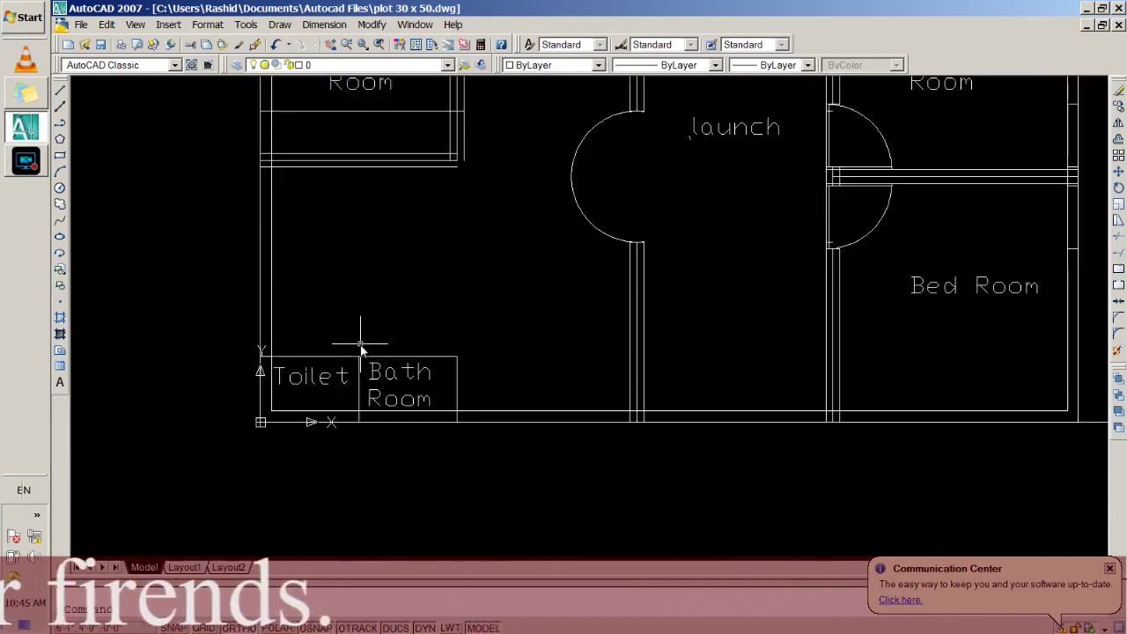
pyautogui.scroll(-3, 379, 299)
pyautogui.scroll(2, 300, 247)
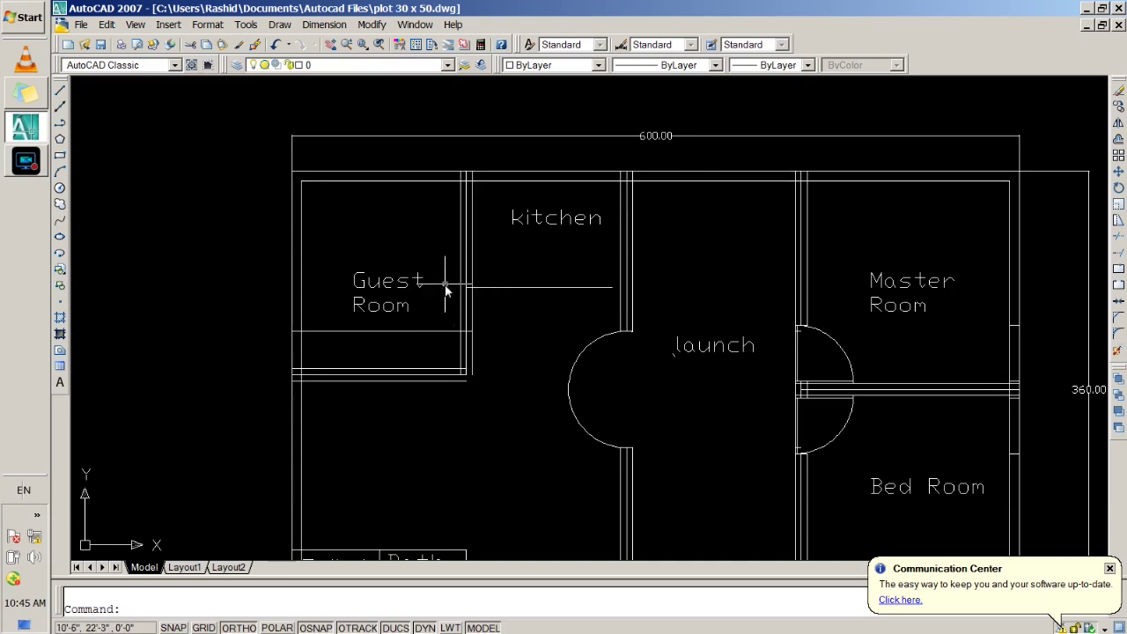
pyautogui.scroll(-2, 484, 326)
pyautogui.moveTo(504, 387); pyautogui.dragTo(457, 307, button='middle')
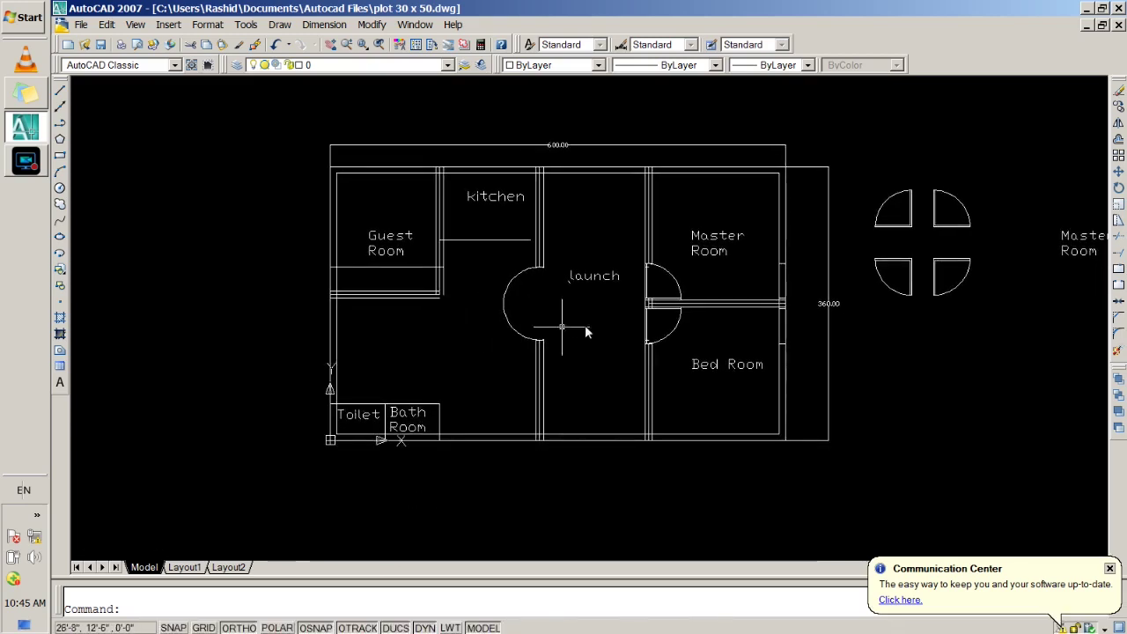
pyautogui.moveTo(705, 245); pyautogui.dragTo(613, 243, button='middle')
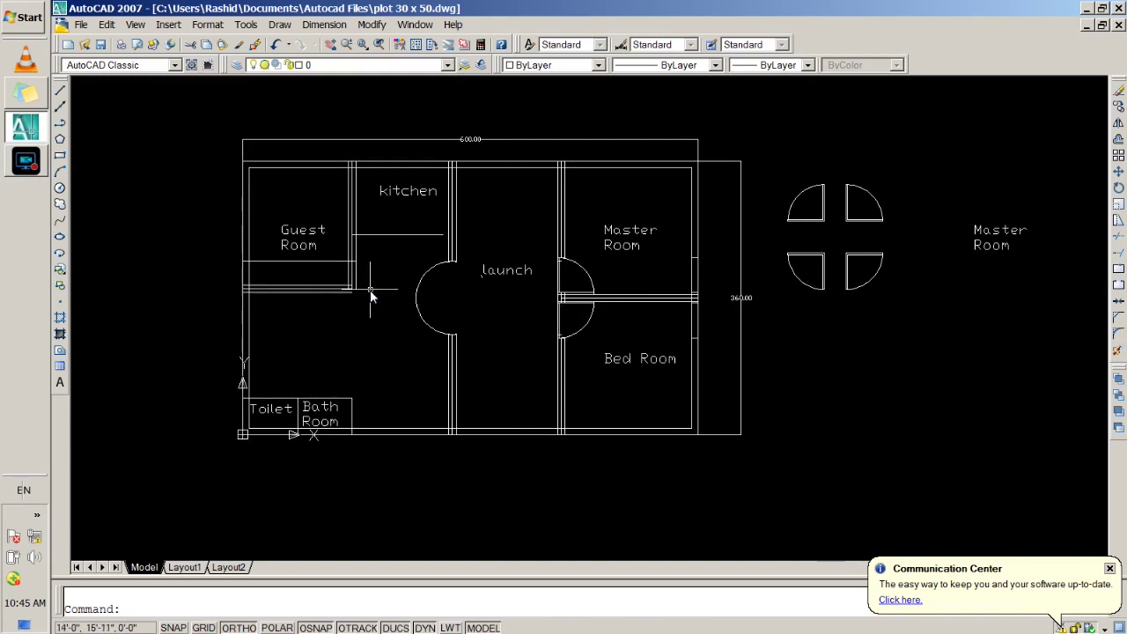
pyautogui.scroll(2, 370, 290)
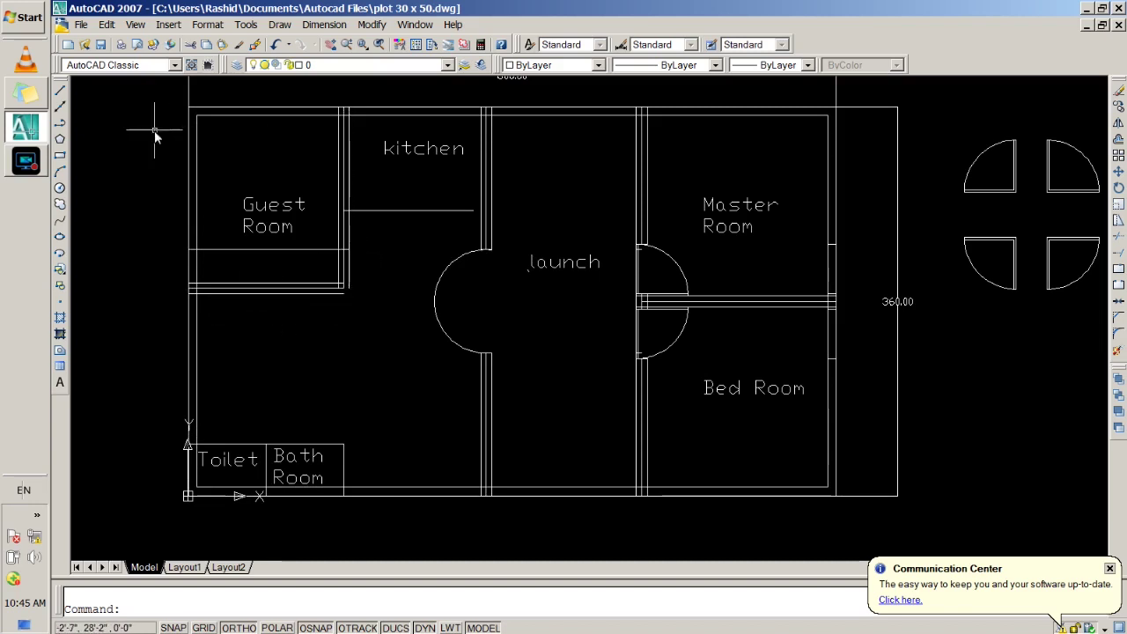
pyautogui.moveTo(264, 379); pyautogui.dragTo(344, 278, button='middle')
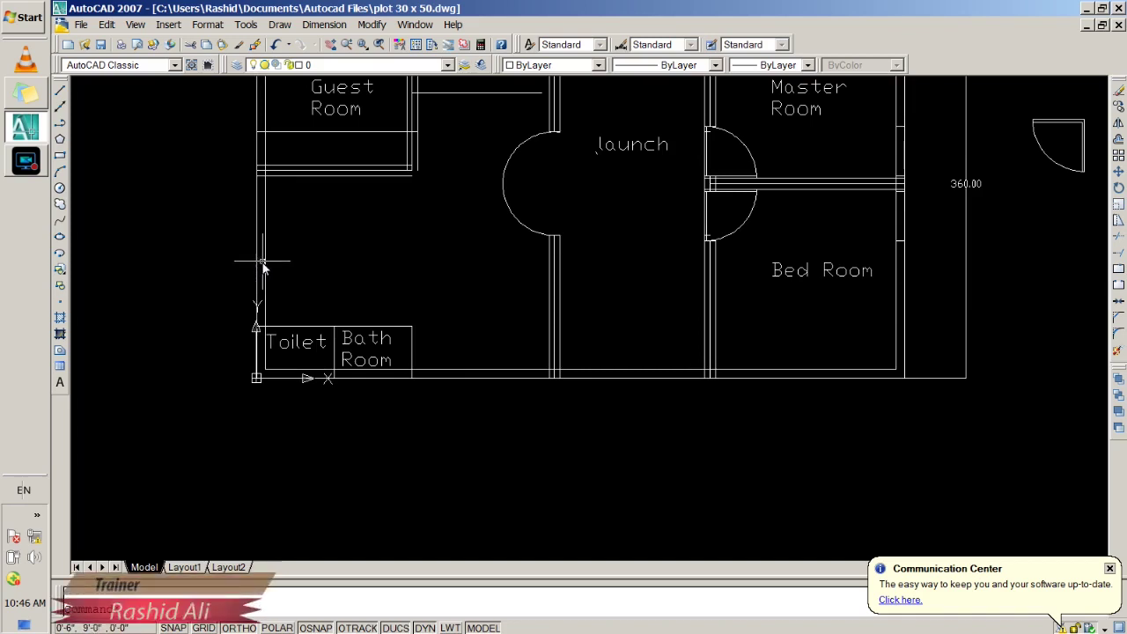
# Add a vertical linear dimension along the left wall above the Toilet
pyautogui.click(324, 25)
pyautogui.click(327, 68)
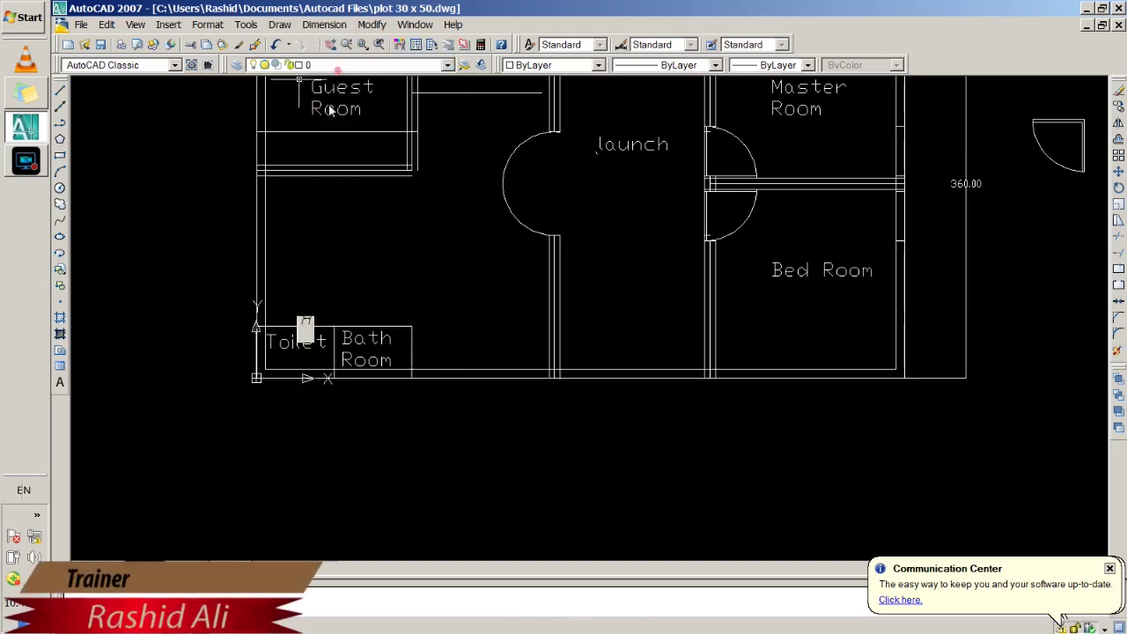
pyautogui.click(256, 176)
pyautogui.click(257, 327)
pyautogui.click(222, 328)
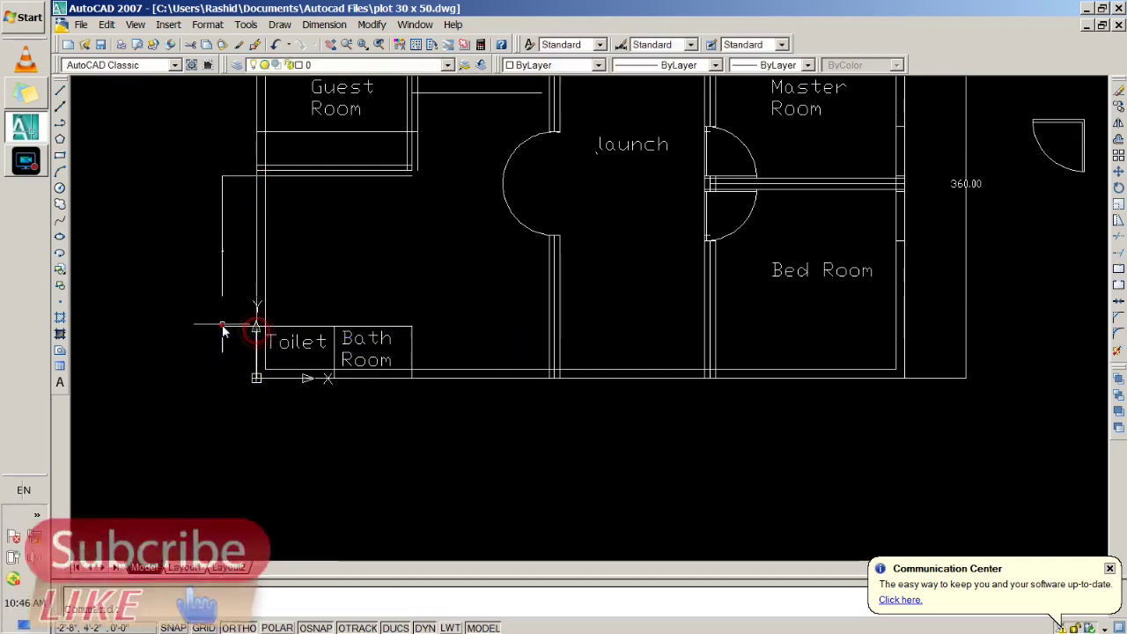
pyautogui.scroll(5, 221, 320)
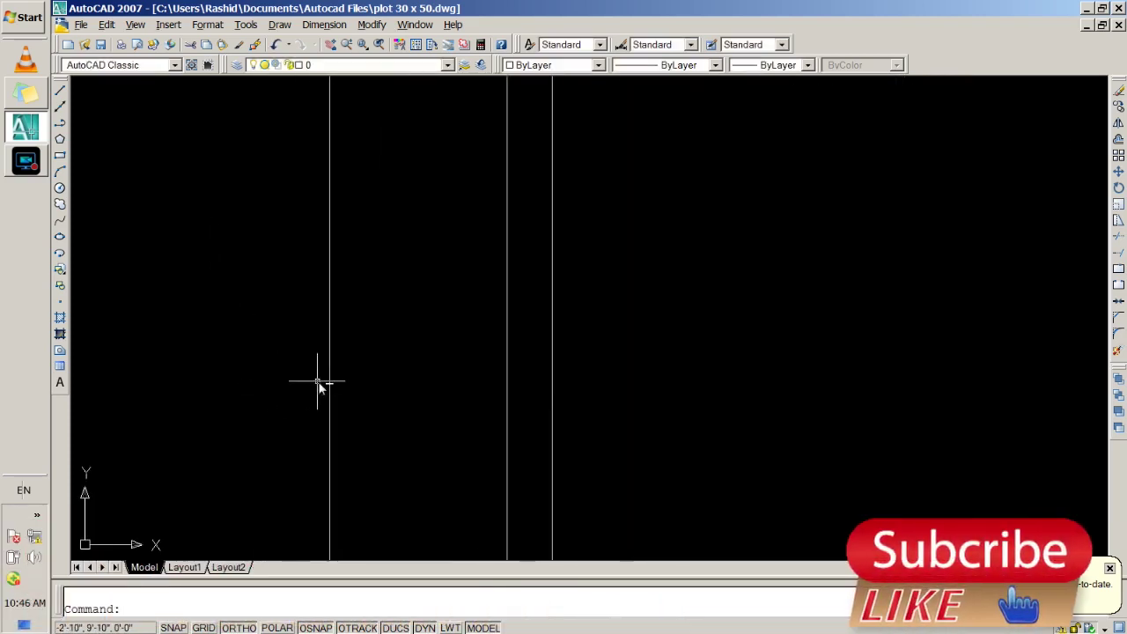
# Set the dimension's precision to 0.00 and its text height to 6" in Properties
pyautogui.doubleClick(327, 383)
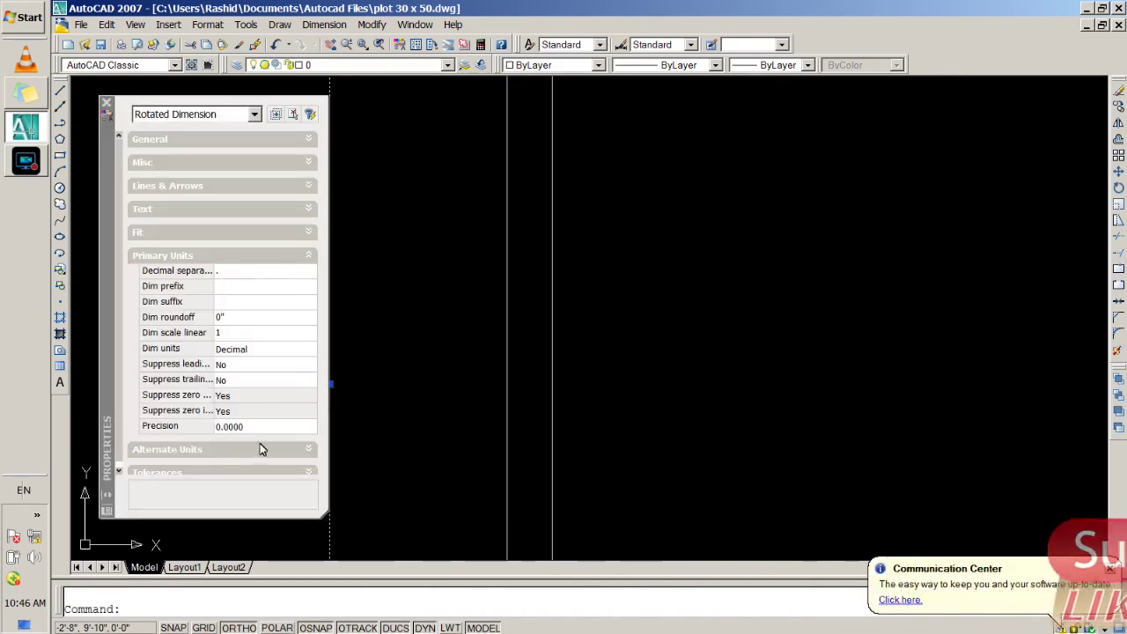
pyautogui.click(258, 428)
pyautogui.click(260, 429)
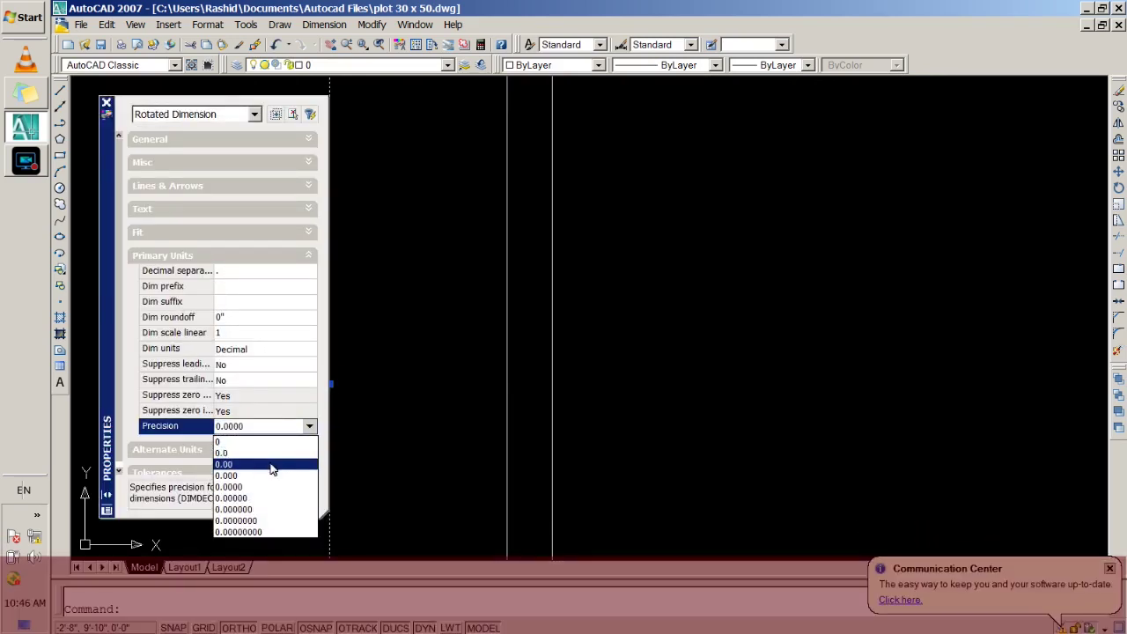
pyautogui.click(270, 462)
pyautogui.click(253, 225)
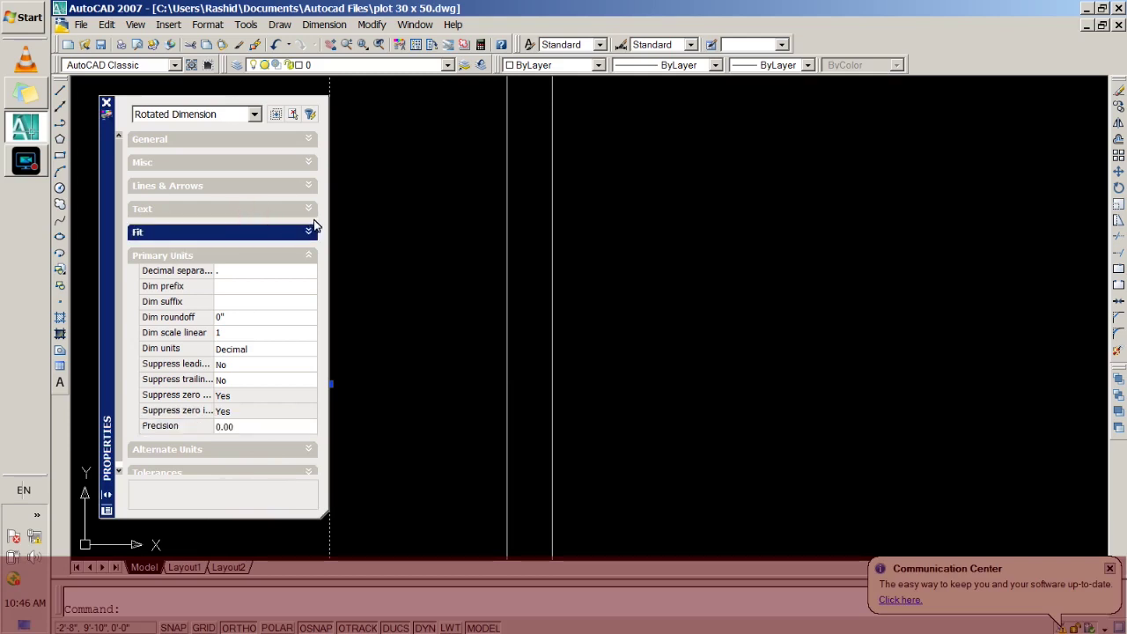
pyautogui.click(311, 209)
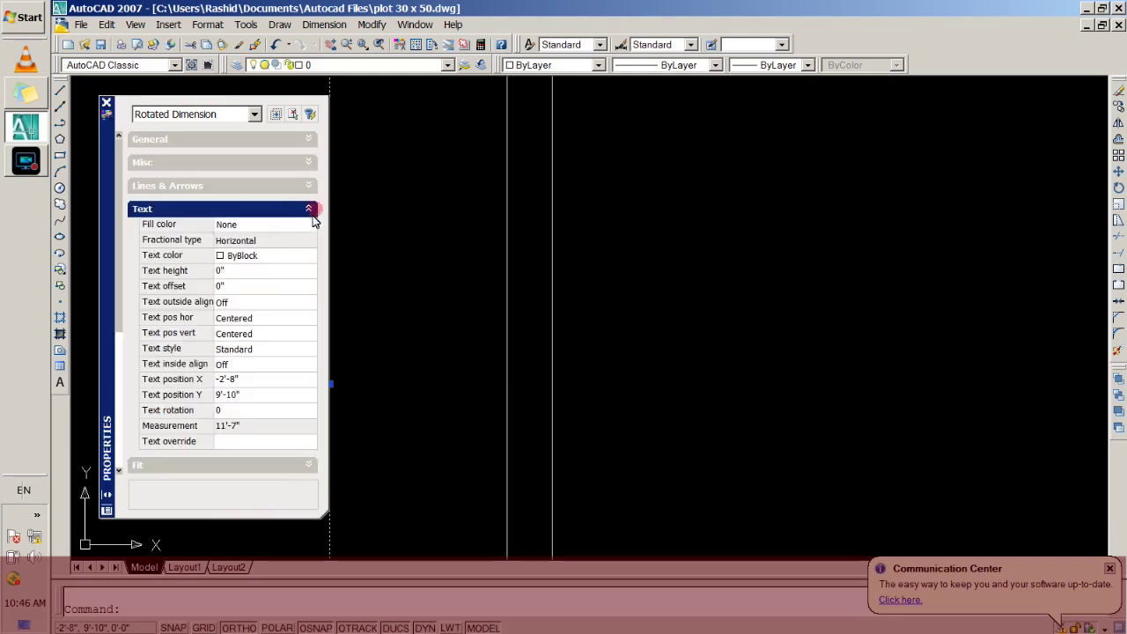
pyautogui.click(223, 273)
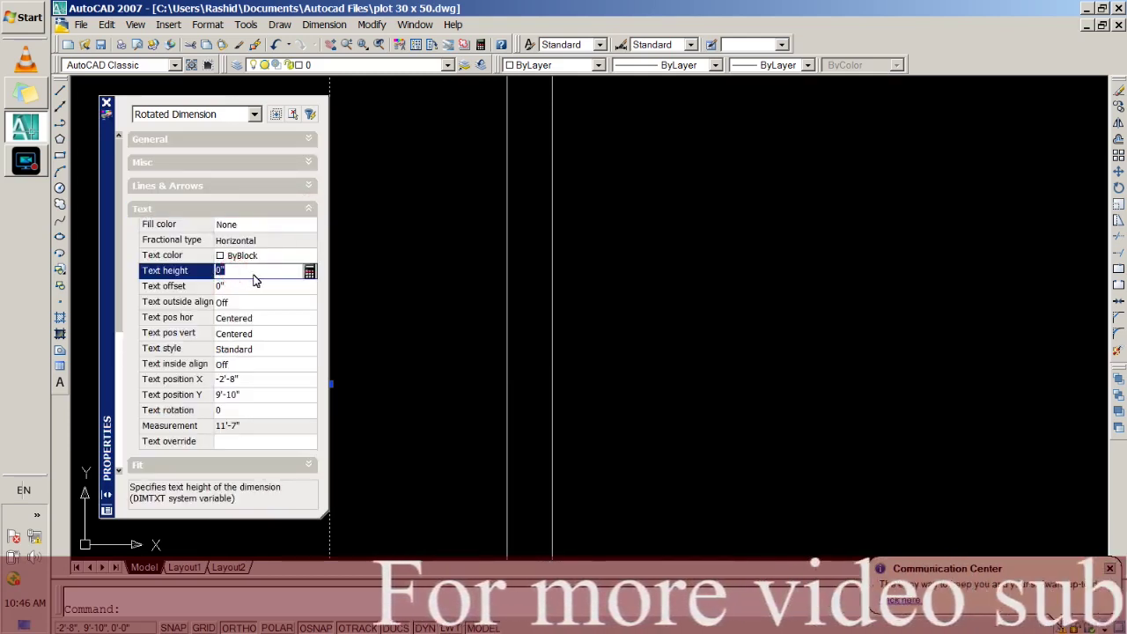
pyautogui.write('6')
pyautogui.click(254, 285)
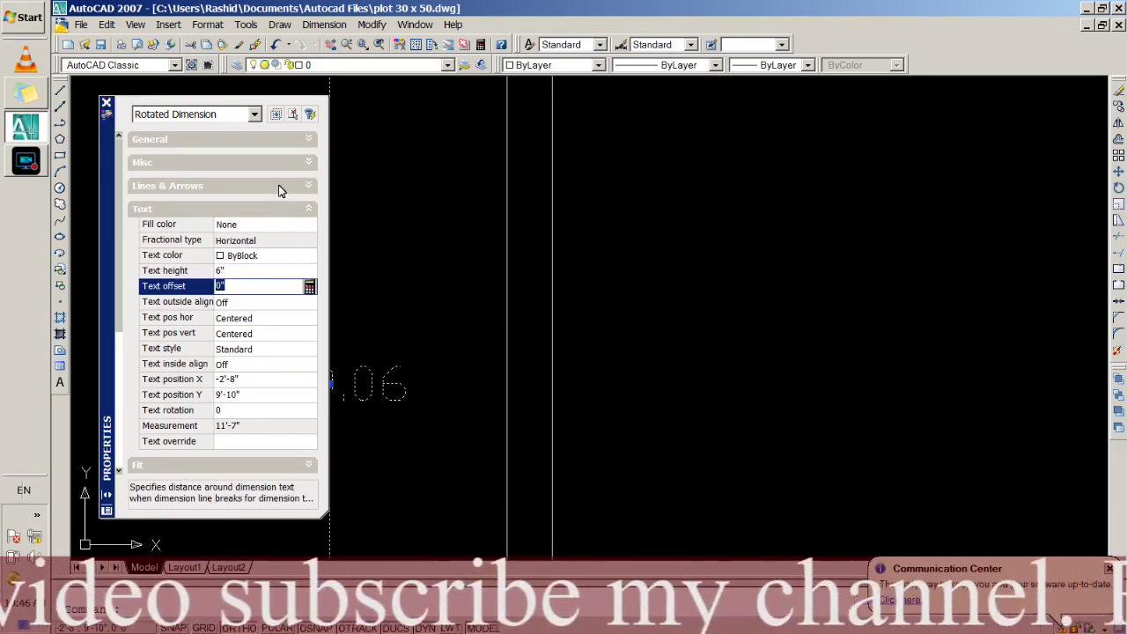
pyautogui.click(105, 103)
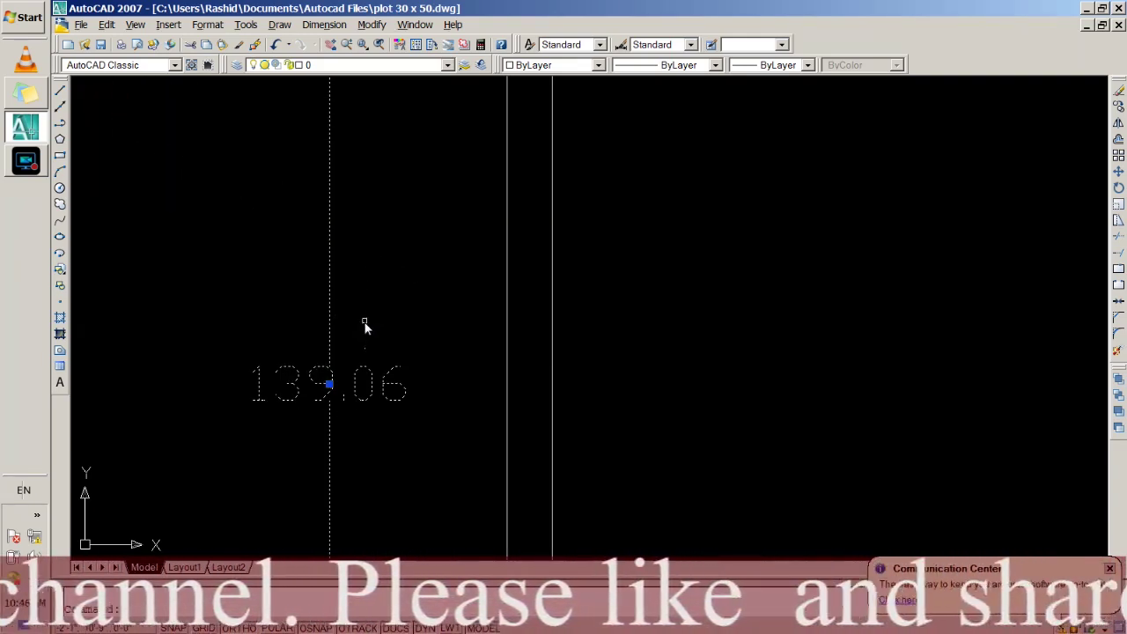
pyautogui.scroll(-3, 365, 334)
pyautogui.scroll(-2, 370, 347)
pyautogui.scroll(3, 402, 385)
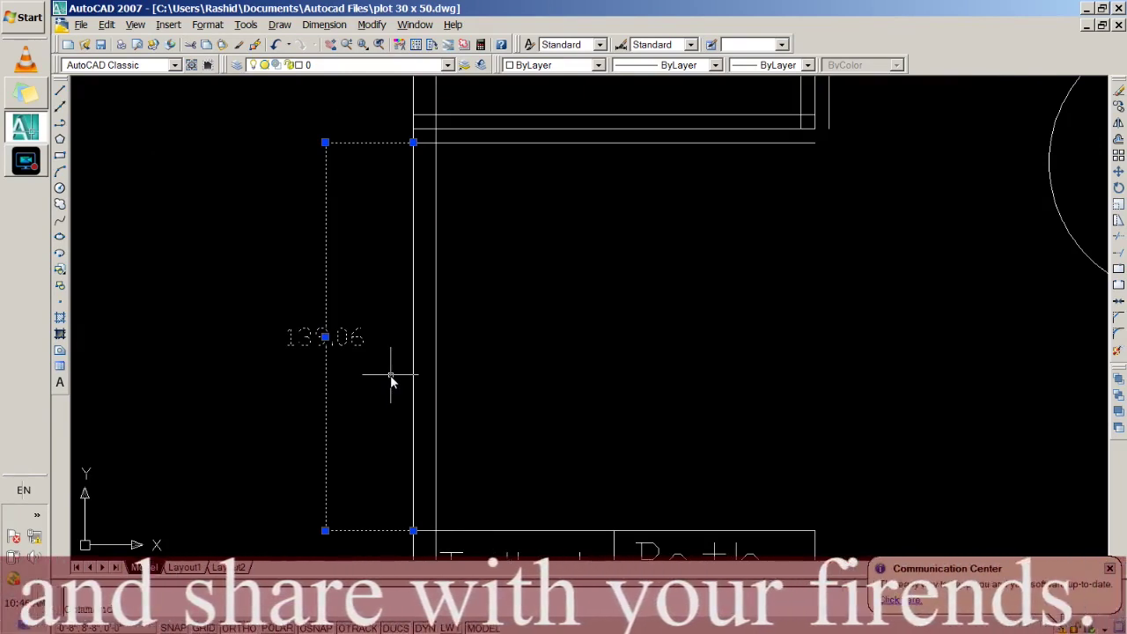
pyautogui.press('super+r')
pyautogui.write('cal')
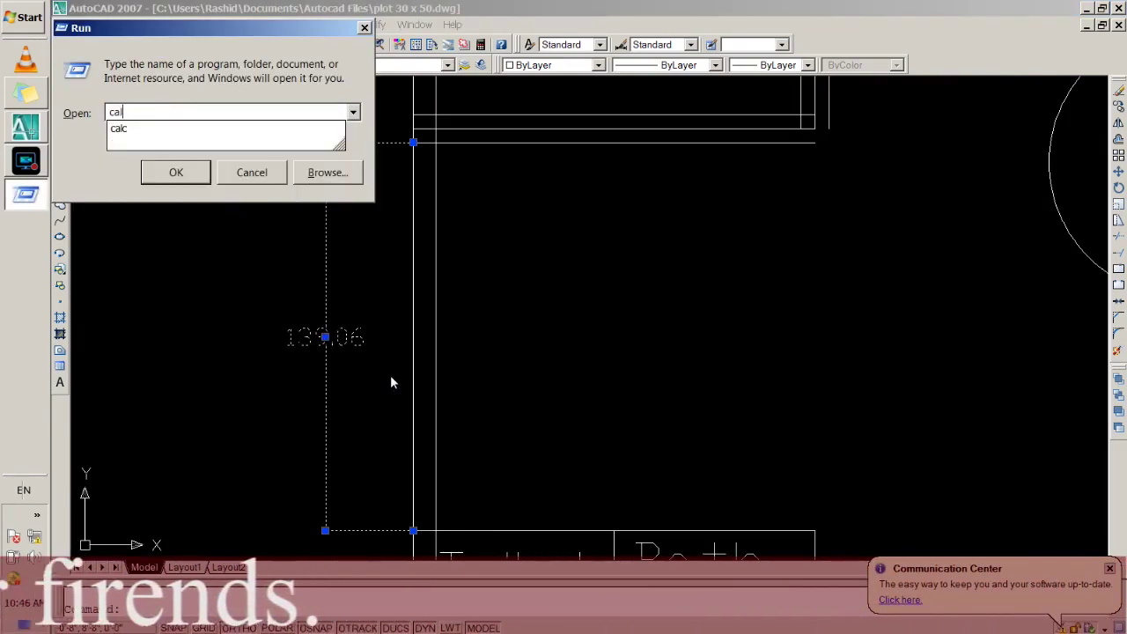
pyautogui.write('c')
pyautogui.press('Return')
pyautogui.write('139')
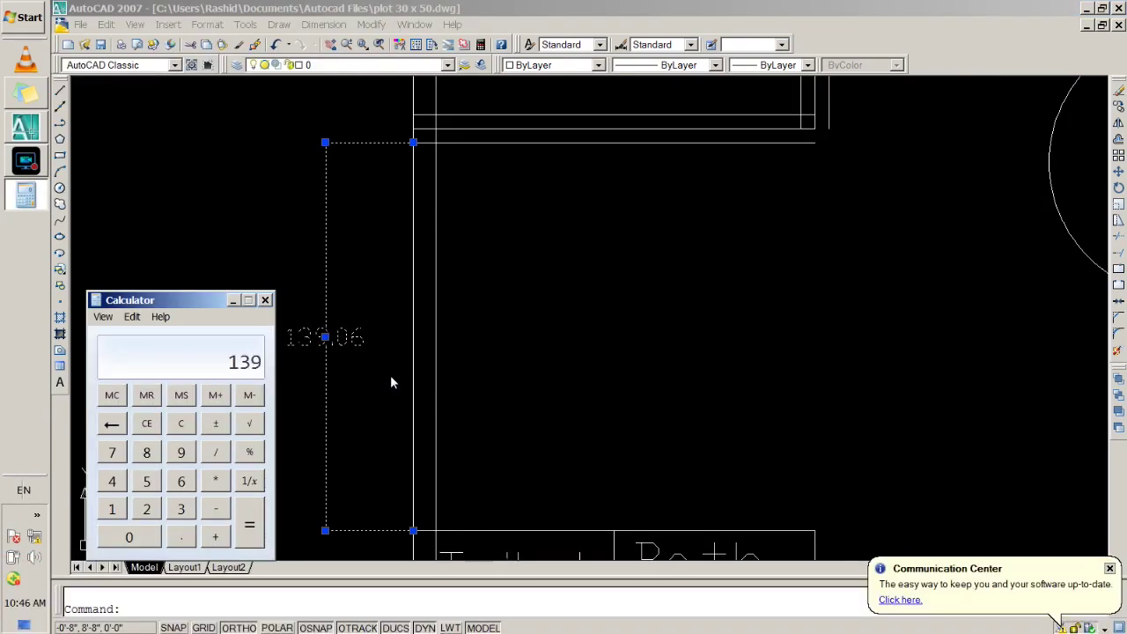
pyautogui.write('/')
pyautogui.write('12')
pyautogui.press('Return')
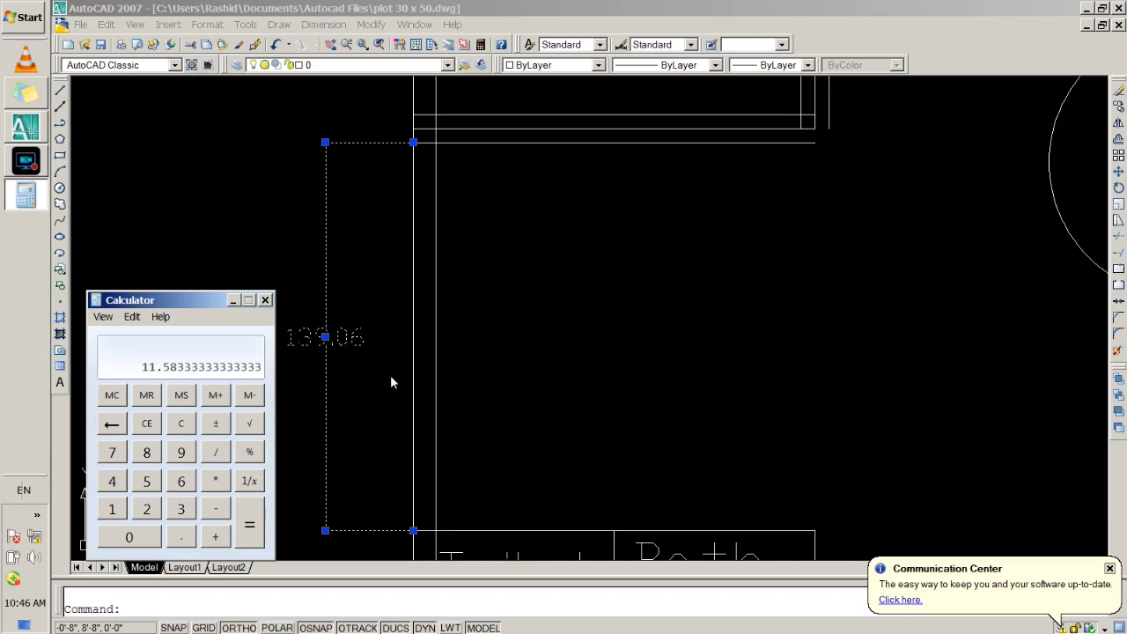
pyautogui.press('Escape')
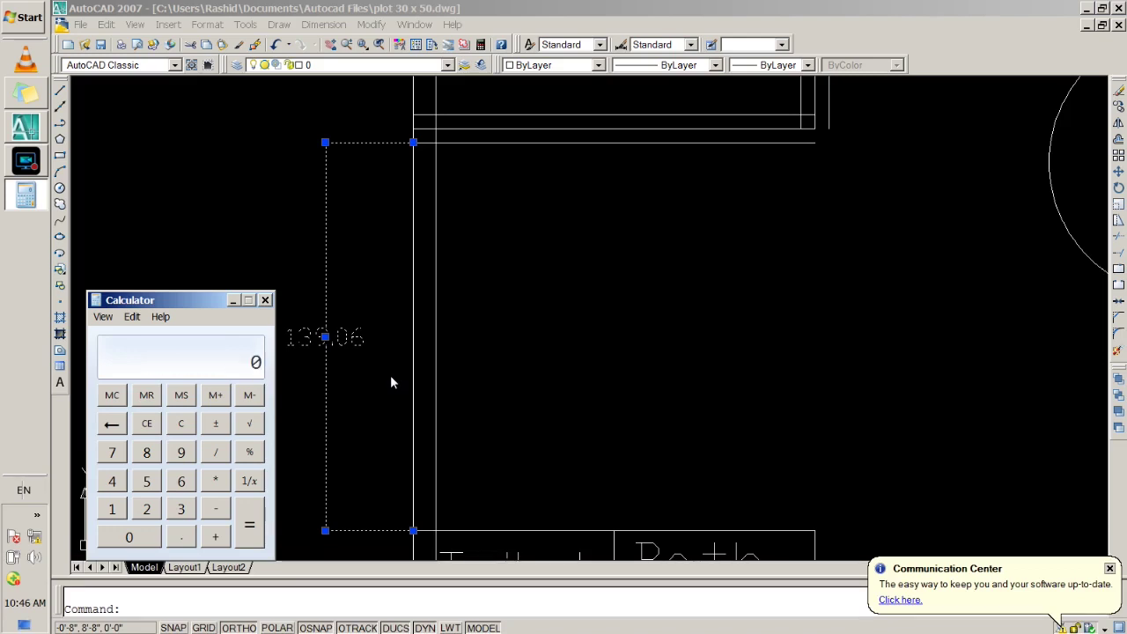
pyautogui.click(265, 300)
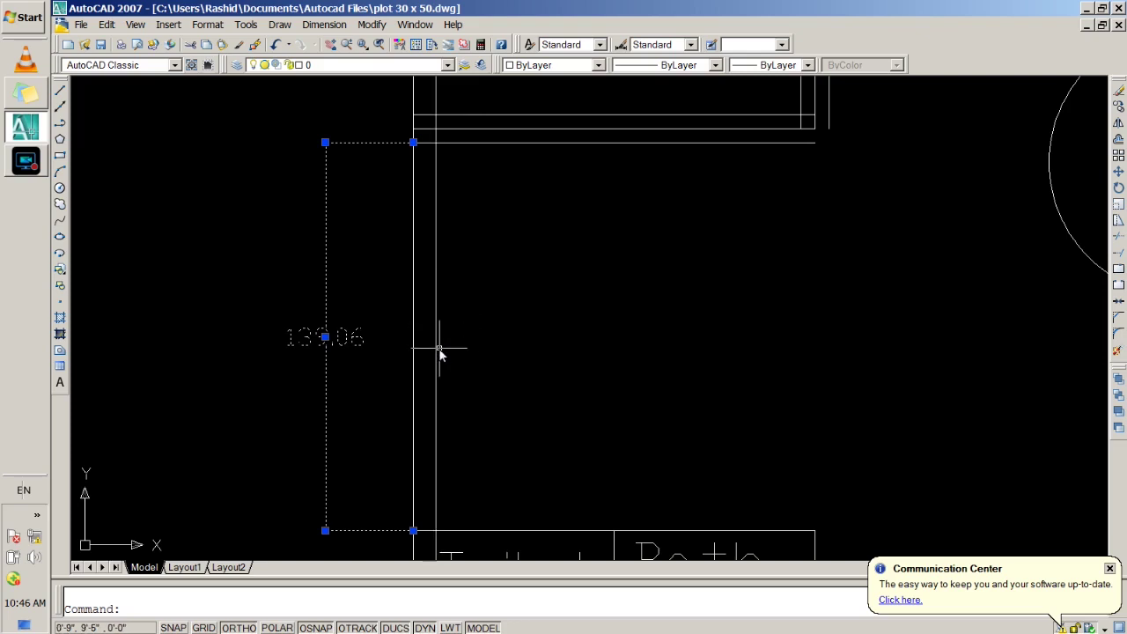
# Offset the top and bottom stair-area lines 1'-0" inward
pyautogui.press('Escape')
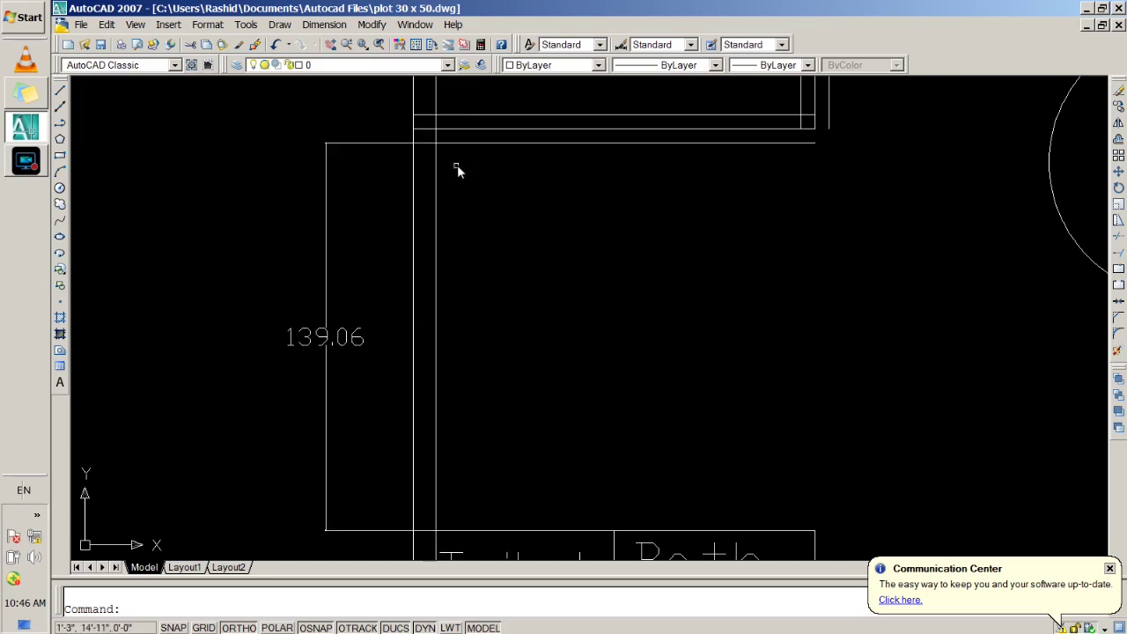
pyautogui.write('o')
pyautogui.press('BackSpace')
pyautogui.press('BackSpace')
pyautogui.press('BackSpace')
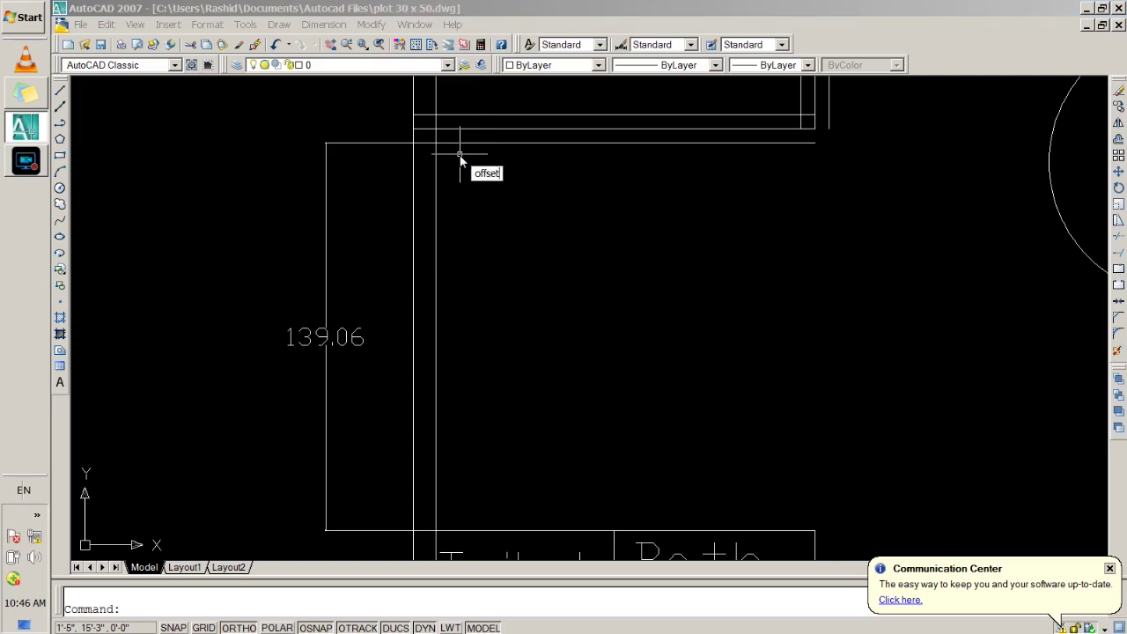
pyautogui.press('Return')
pyautogui.write('1')
pyautogui.press('Return')
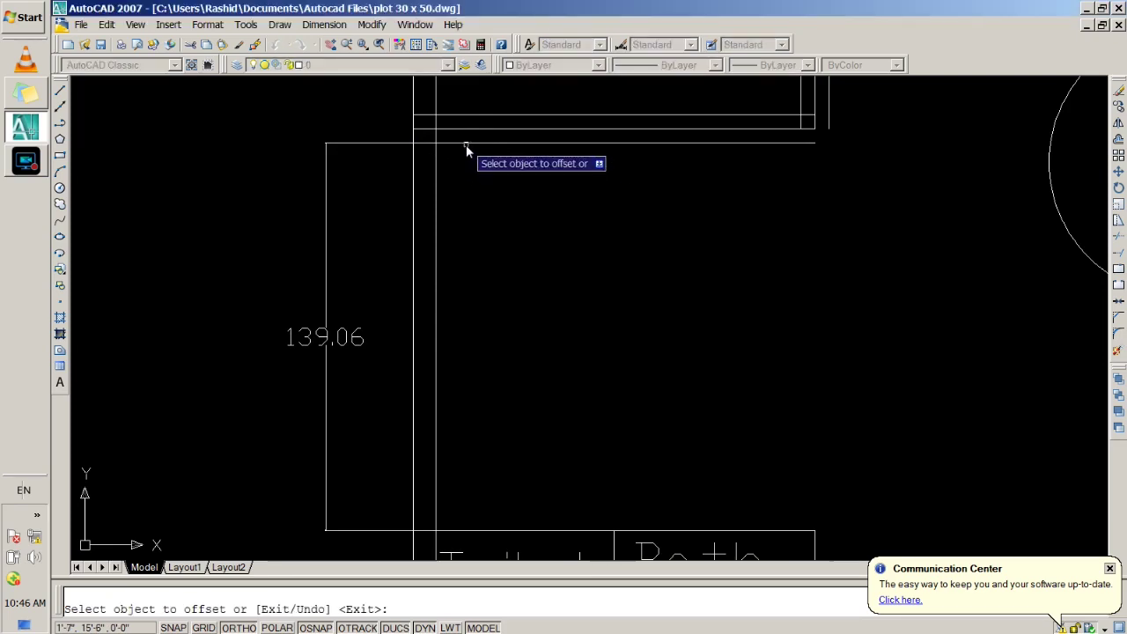
pyautogui.click(466, 144)
pyautogui.click(473, 206)
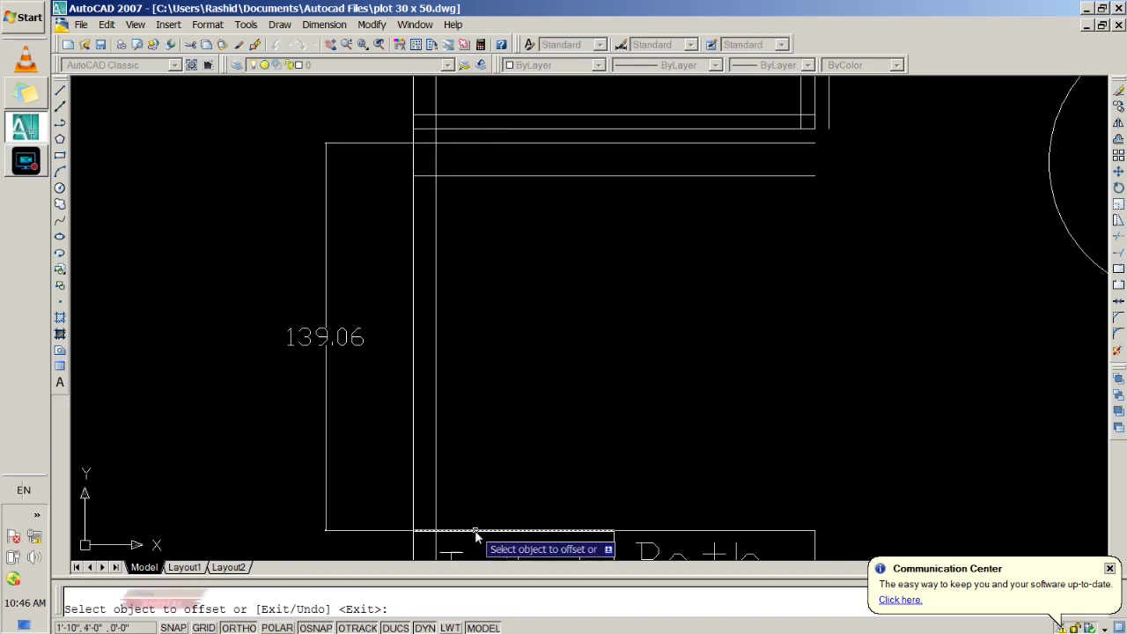
pyautogui.click(474, 532)
pyautogui.click(494, 483)
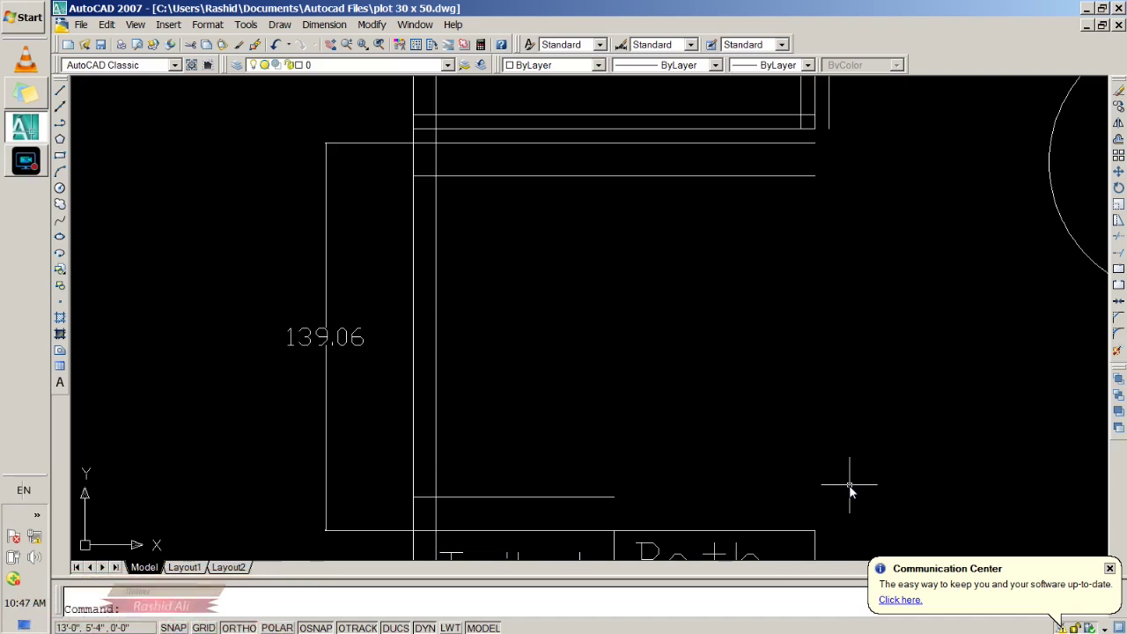
# Offset the lower stair line another 1'-0" upward
pyautogui.write('off')
pyautogui.press('Return')
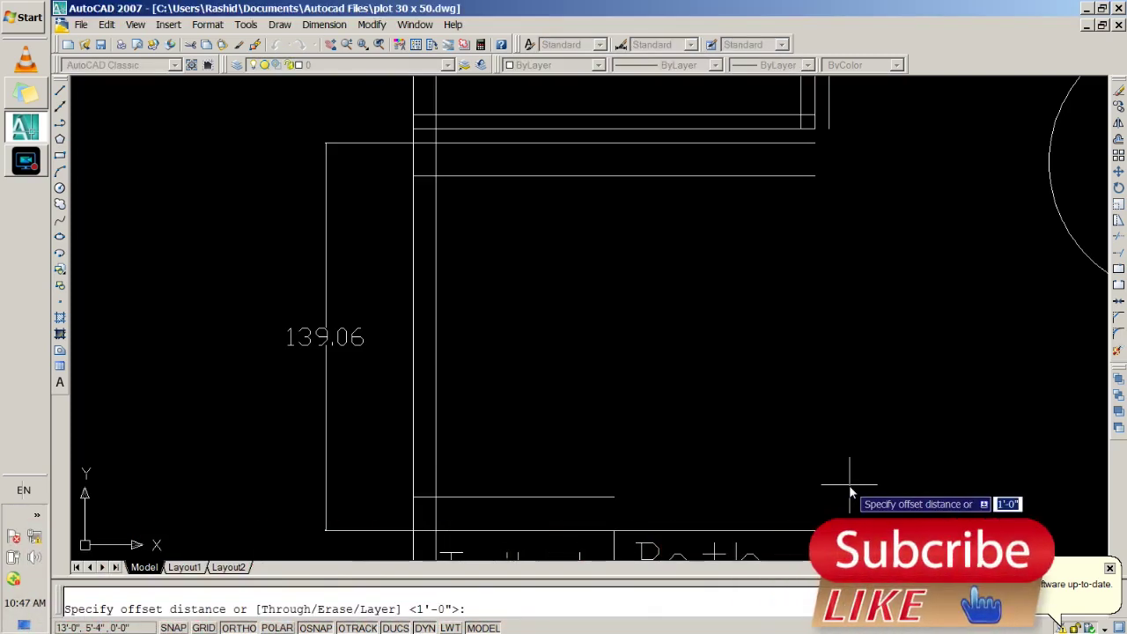
pyautogui.press('Return')
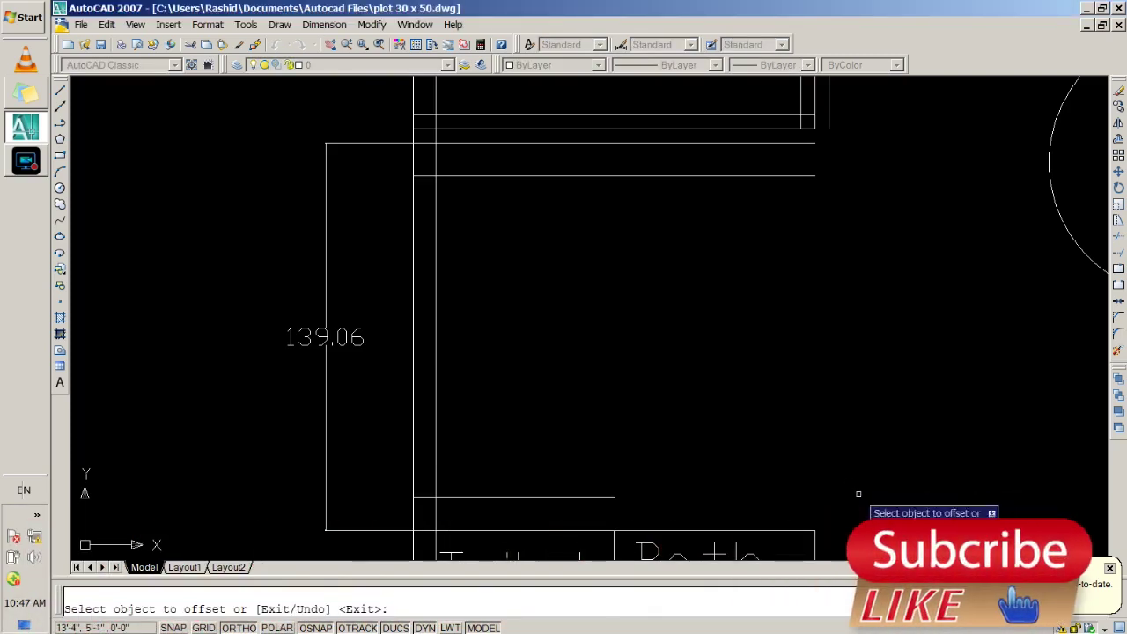
pyautogui.click(521, 498)
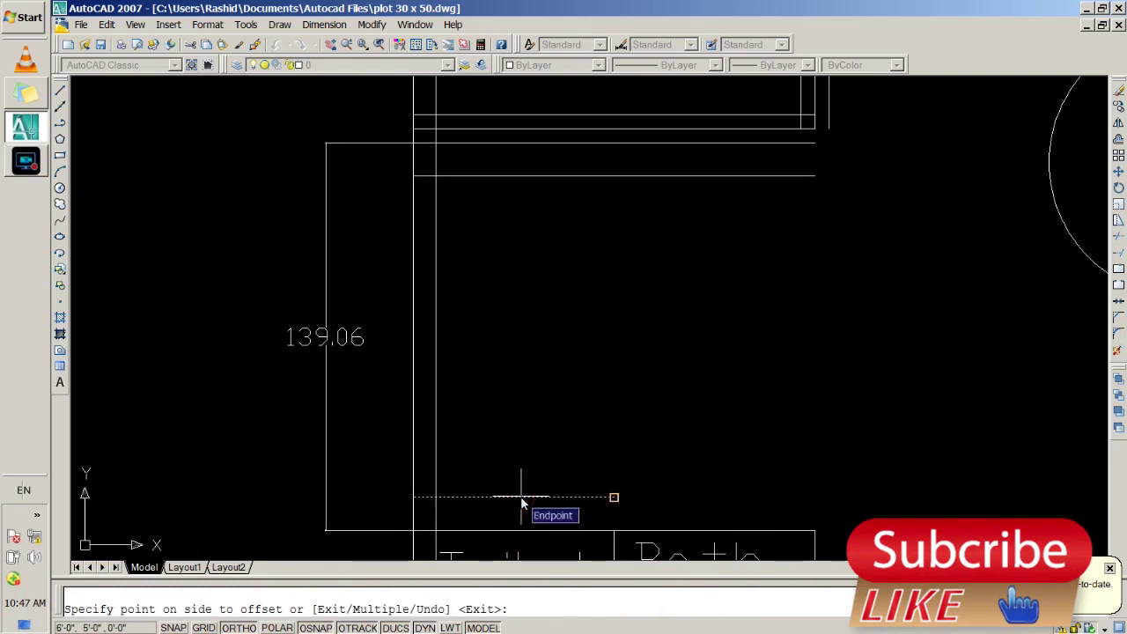
pyautogui.click(522, 338)
pyautogui.press('Escape')
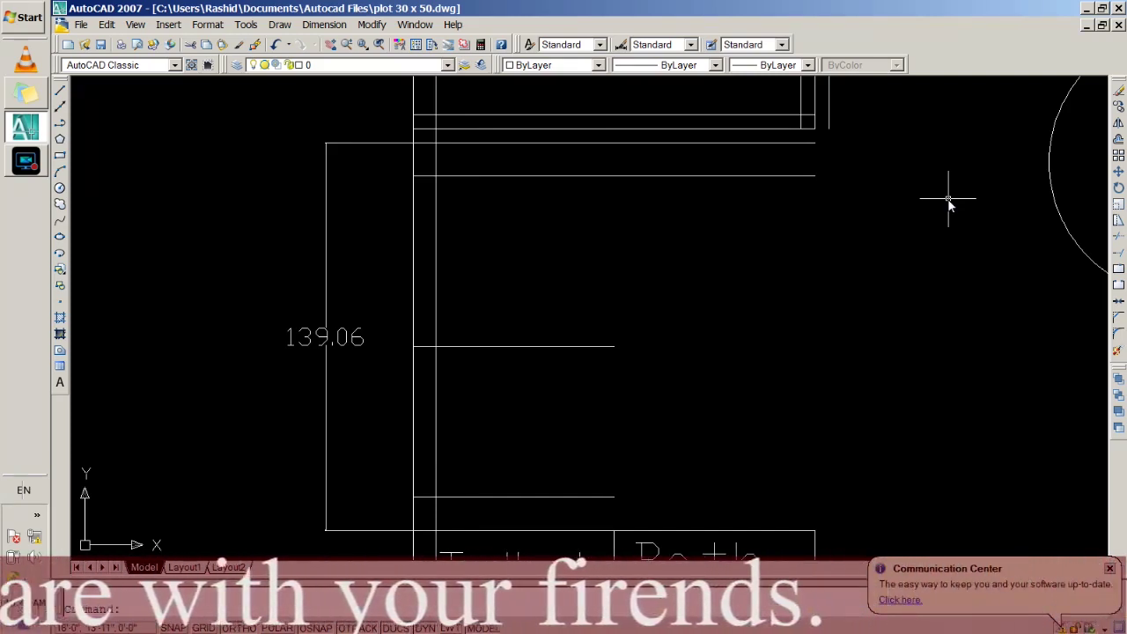
# Zoom out and pan right to show the whole 30x50 floor plan
pyautogui.scroll(-2, 393, 209)
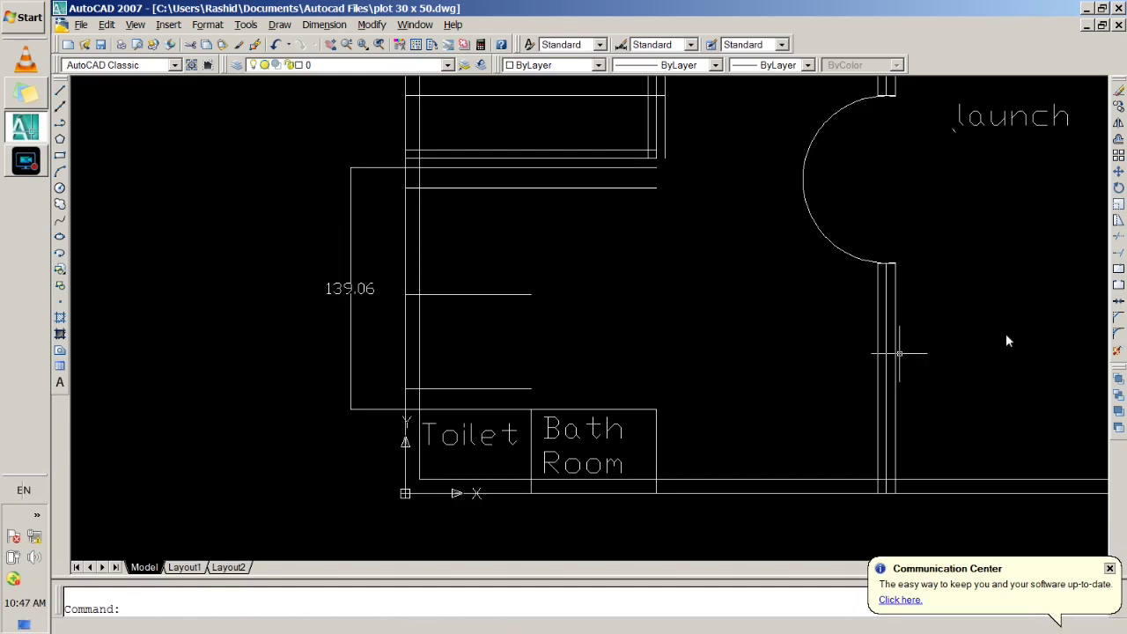
pyautogui.scroll(-1, 1002, 343)
pyautogui.scroll(-2, 995, 342)
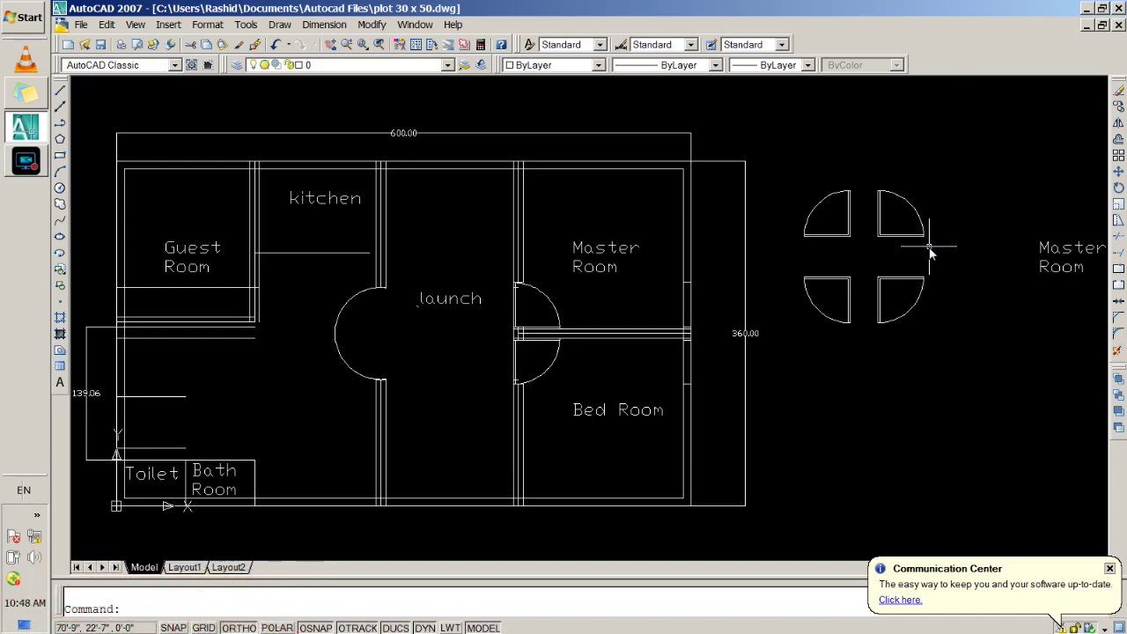
pyautogui.moveTo(252, 347); pyautogui.dragTo(238, 355, button='middle')
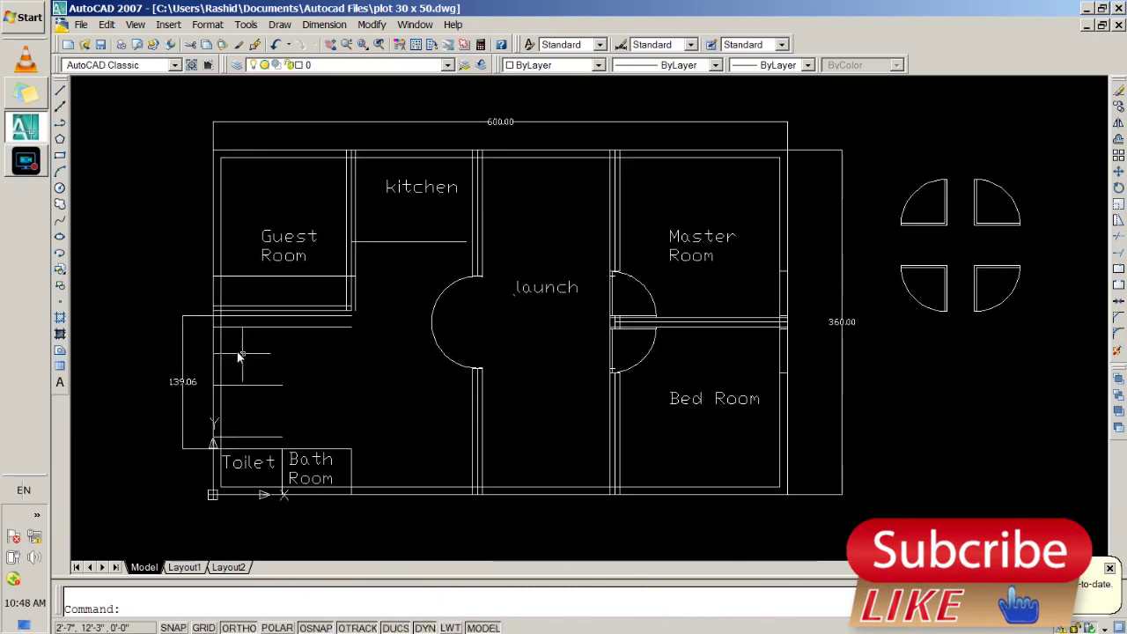